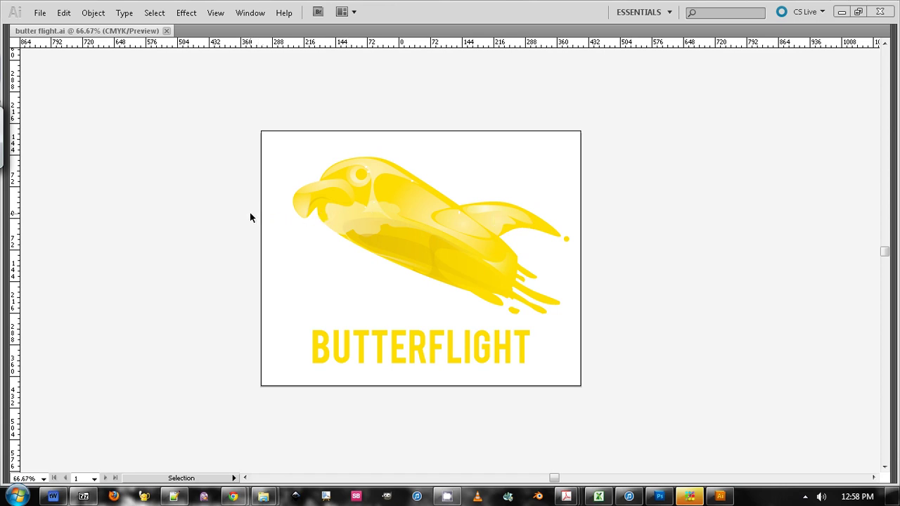
Add a second artboard about 724 by 580 px beside the Butterflight artboard
key("super+t")
key("Escape")
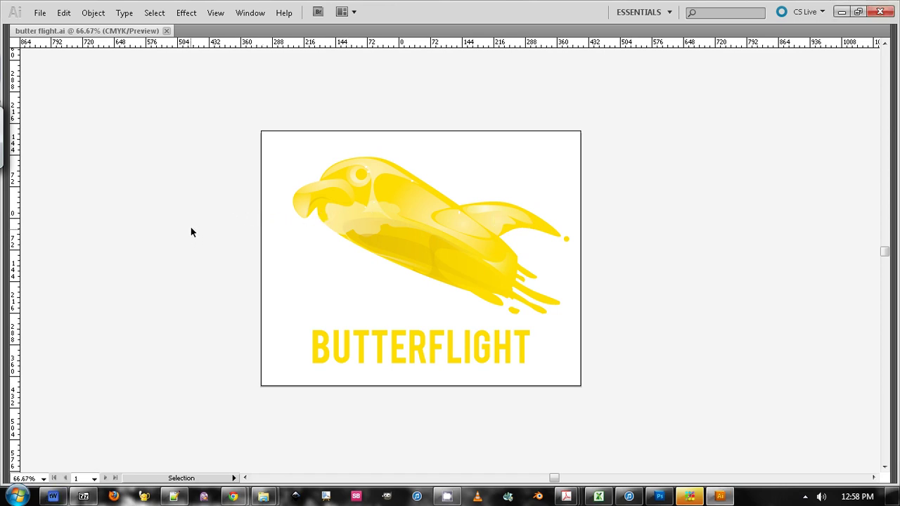
key("Tab")
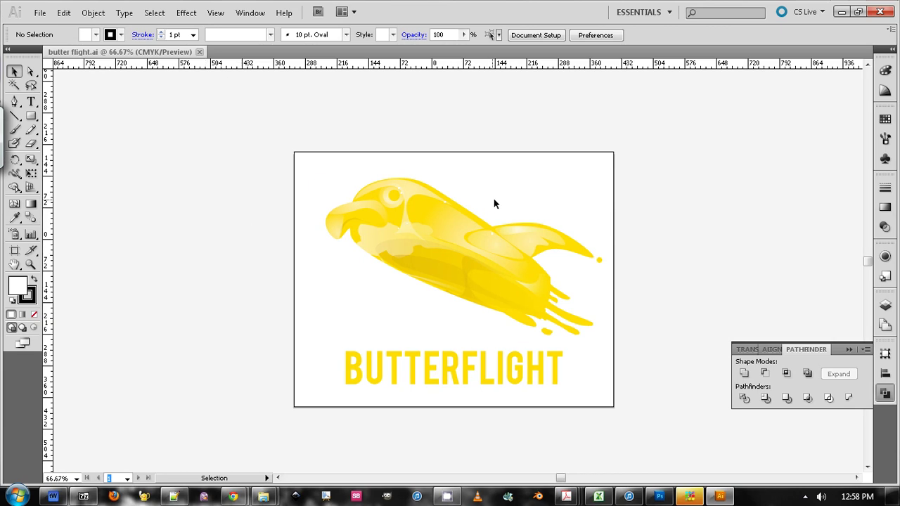
left_click_drag(685, 195, 339, 192)
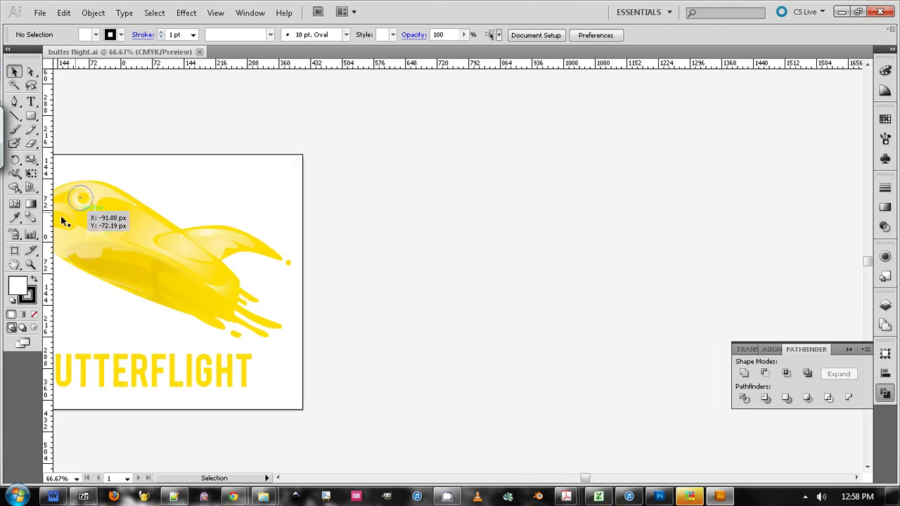
left_click(15, 250)
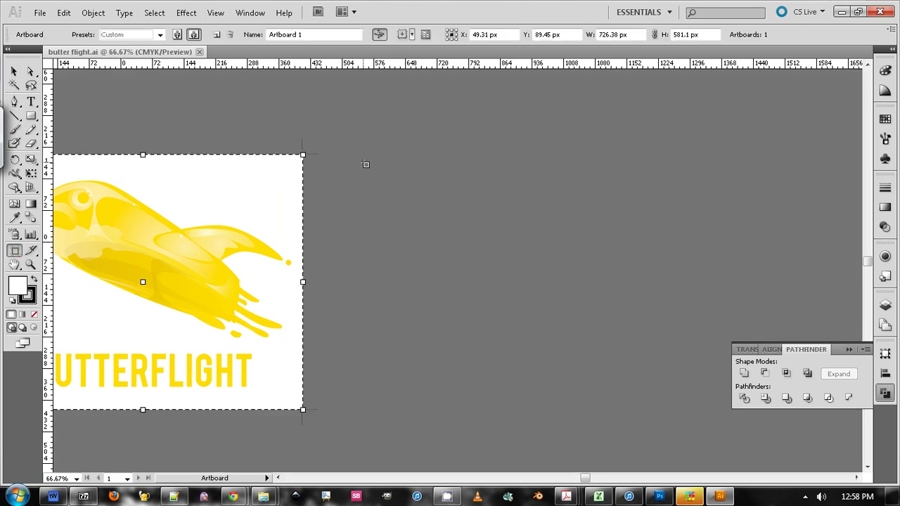
left_click_drag(356, 158, 672, 408)
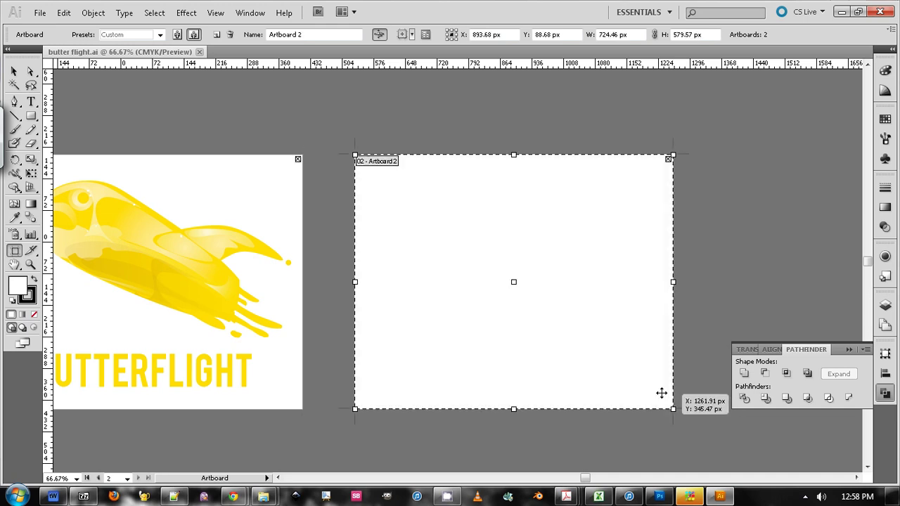
left_click(10, 71)
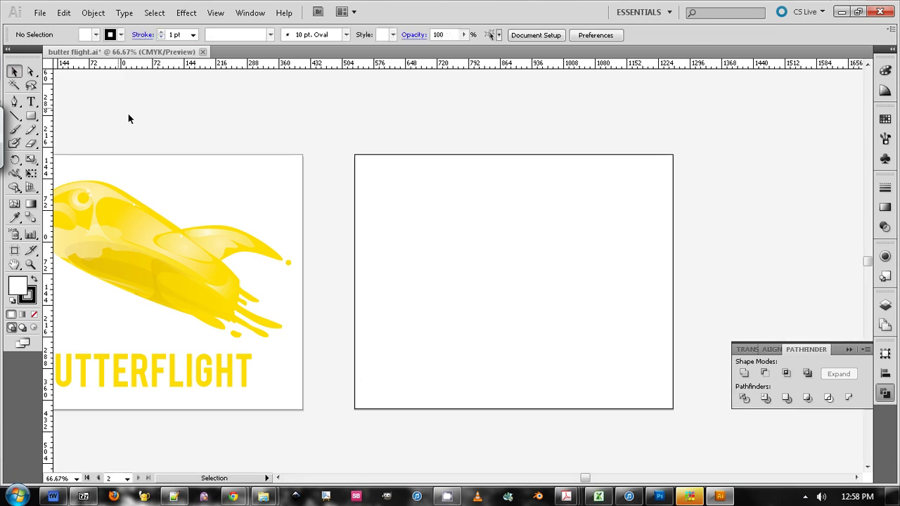
left_click_drag(175, 140, 243, 136)
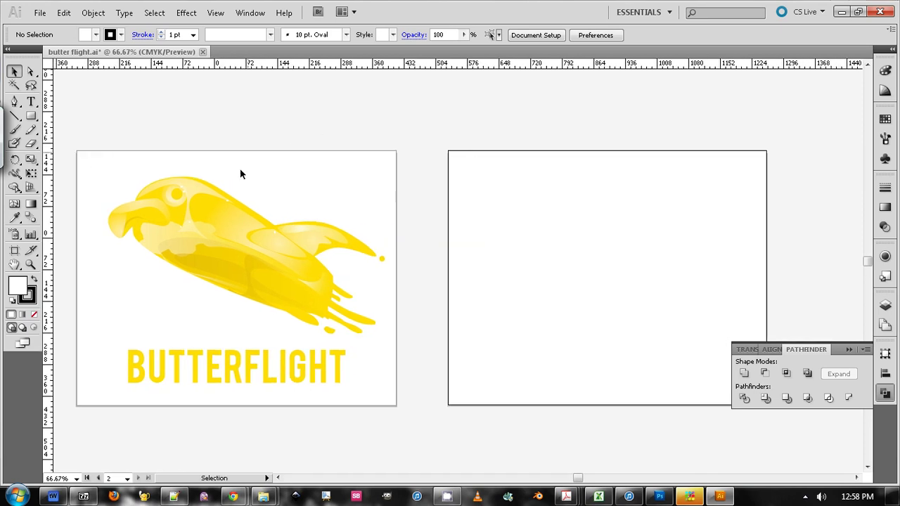
left_click(849, 349)
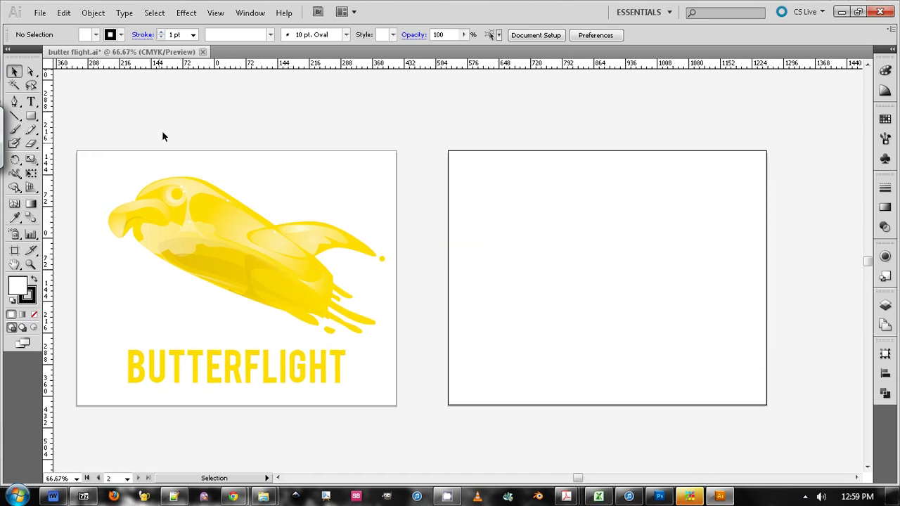
Draw a circle about 314 px in diameter and position it in the lower middle of the second artboard
left_click(31, 116)
left_click_drag(37, 121, 81, 146)
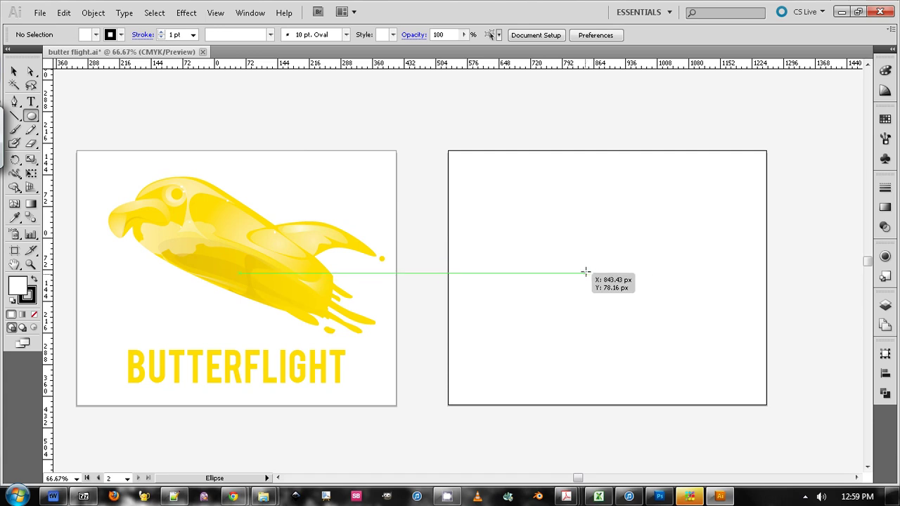
left_click_drag(607, 279, 749, 373)
key("v")
left_click_drag(682, 357, 627, 283)
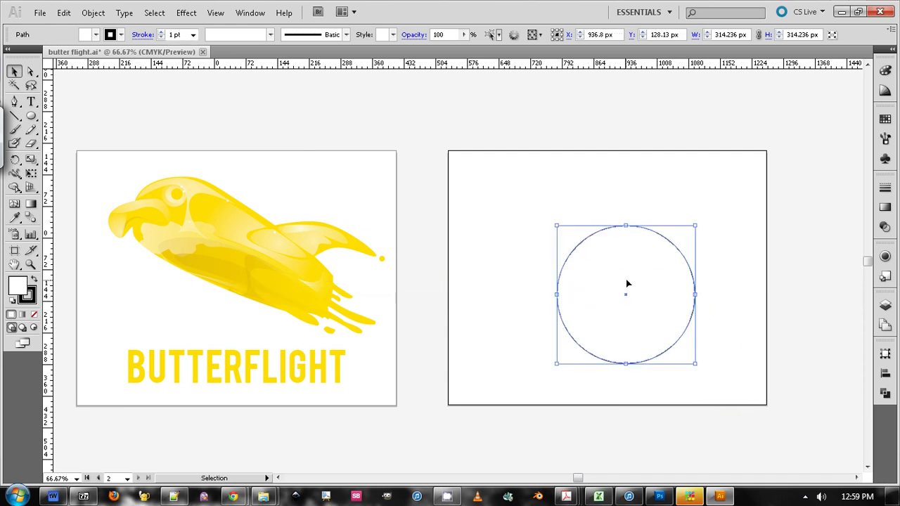
Move only the circle's top anchor point up 50 px to form an egg shape
key("a")
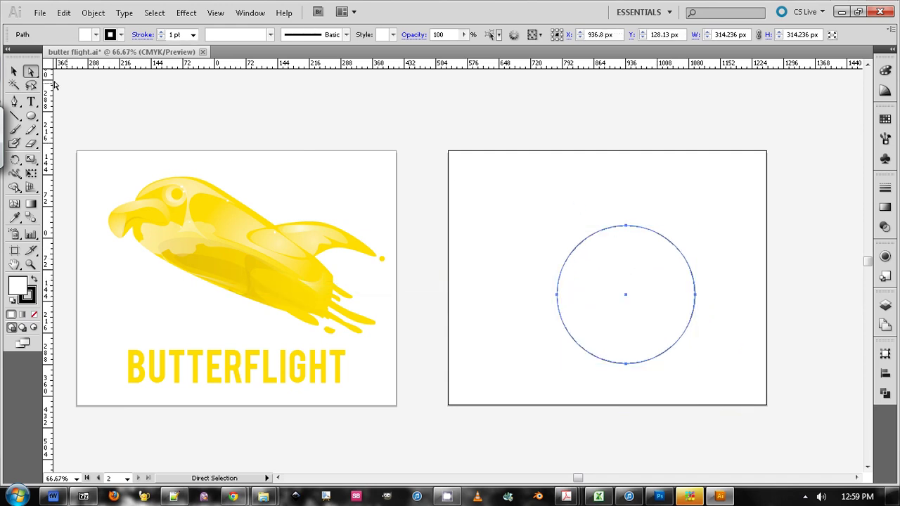
left_click(628, 224)
key("shift+Up")
key("shift+Up")
key("shift+Up")
key("shift+Up")
key("shift+Up")
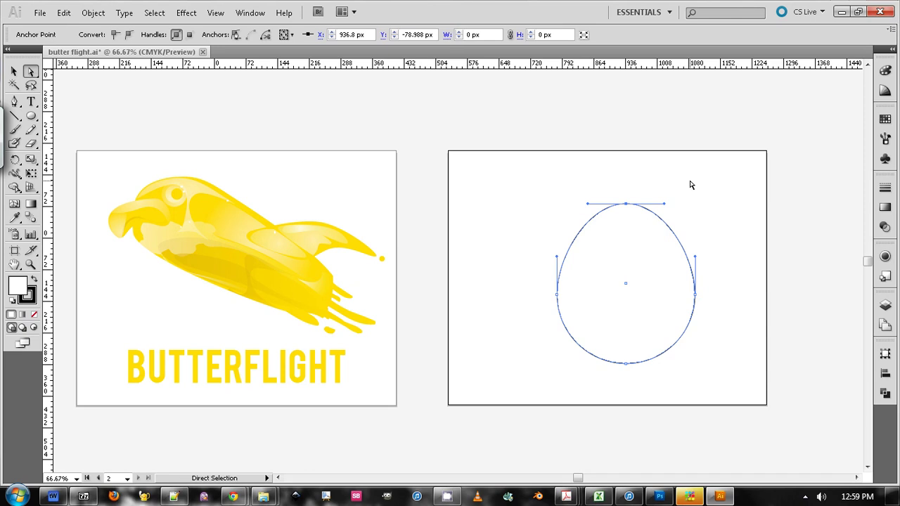
left_click(688, 176)
Cut the egg from its layer and paste it onto a new layer
key("v")
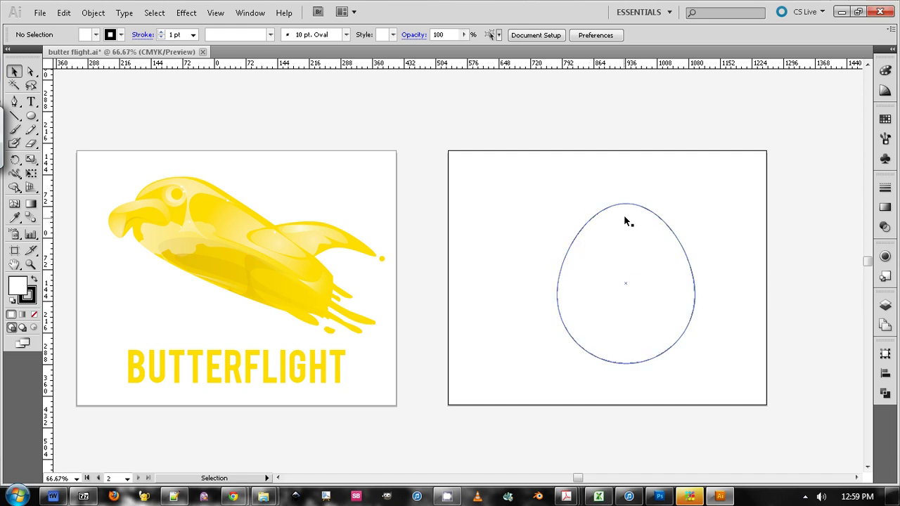
left_click(645, 239)
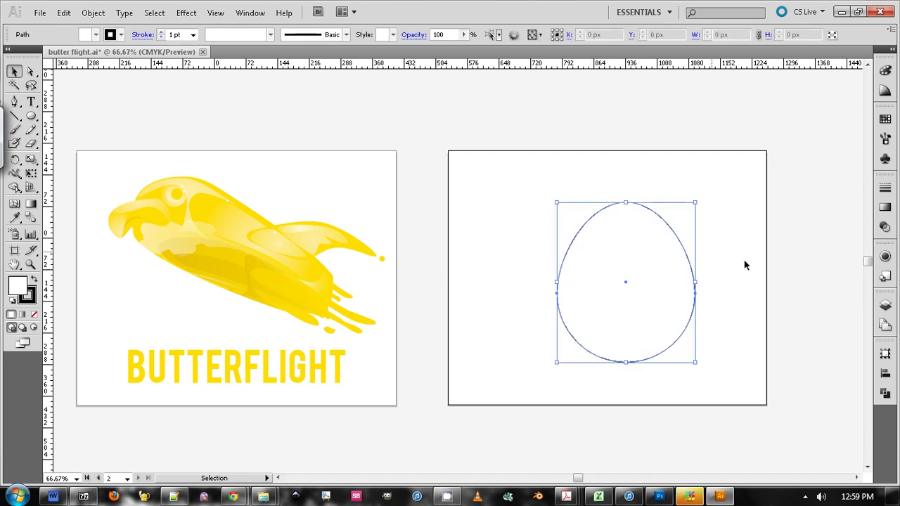
left_click(885, 304)
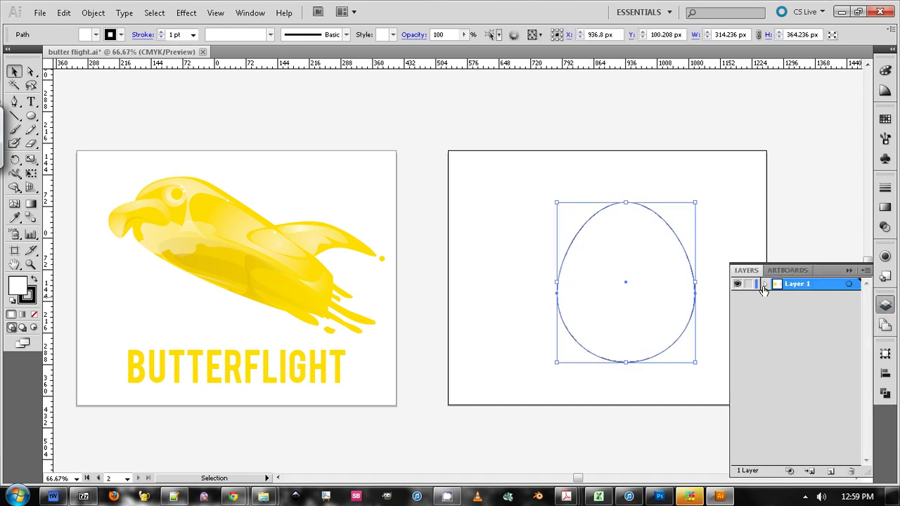
key("ctrl+x")
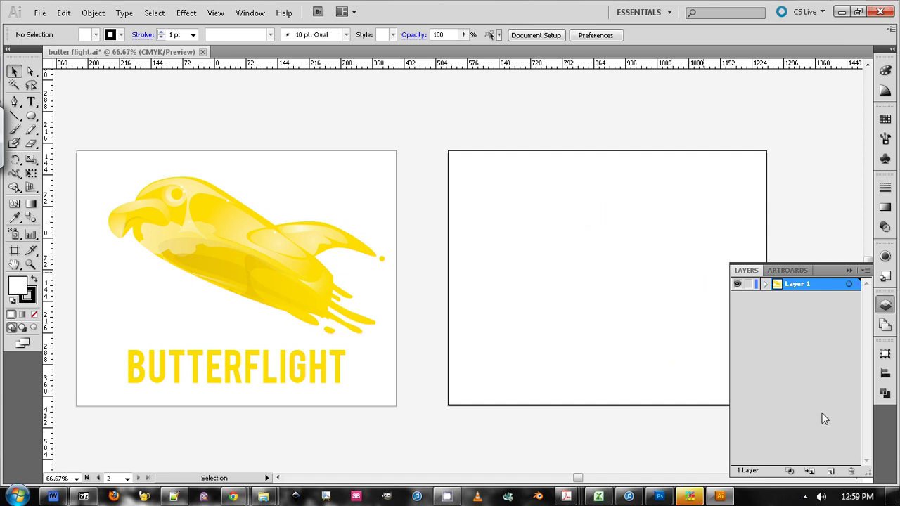
left_click(831, 470)
key("ctrl+v")
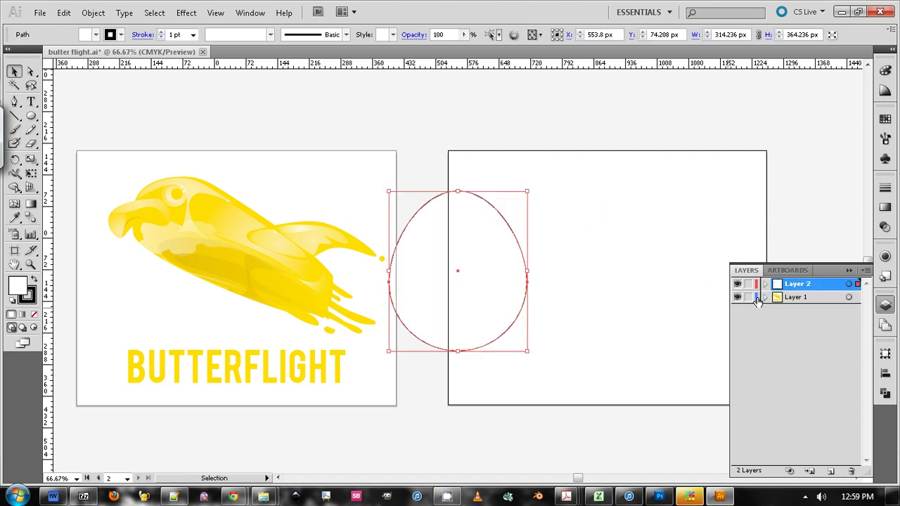
Lock Layer 1 and move the pasted egg back to the middle of the second artboard
left_click(748, 297)
left_click(539, 284)
left_click_drag(496, 277, 663, 284)
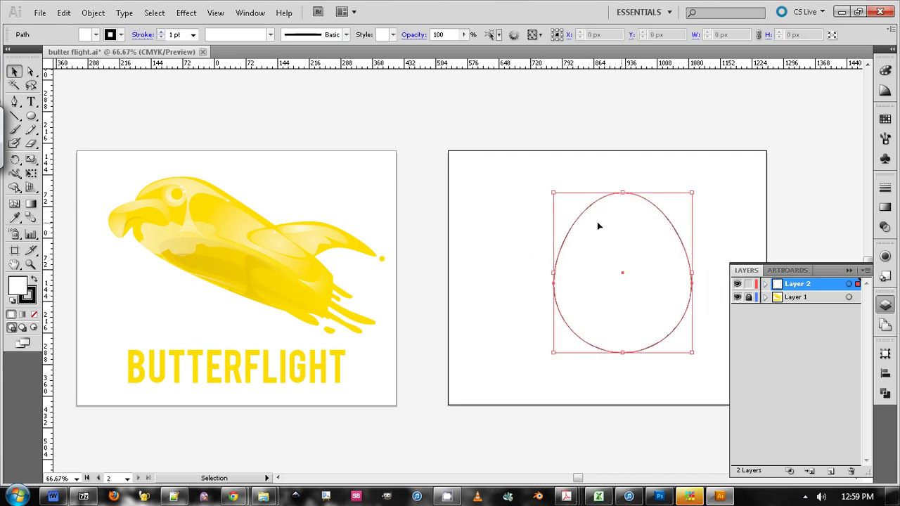
left_click(20, 288)
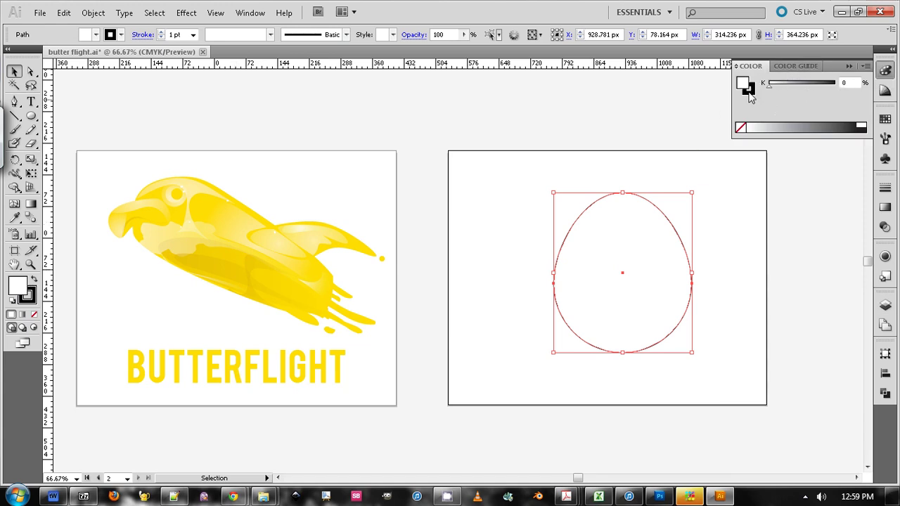
left_click(883, 120)
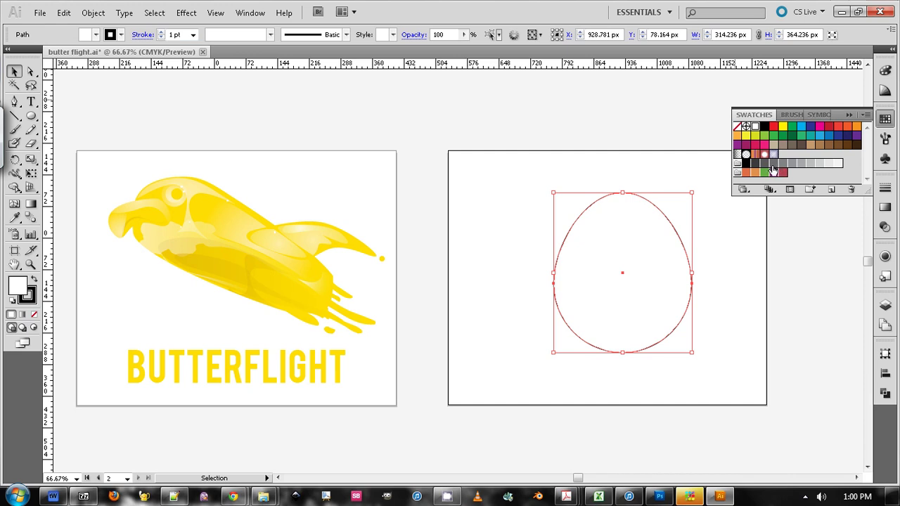
left_click(793, 115)
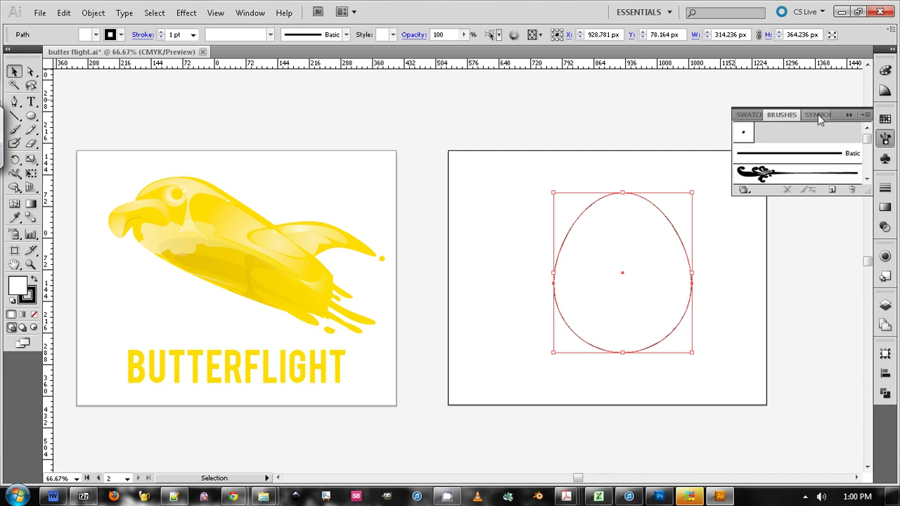
left_click(817, 115)
left_click(749, 115)
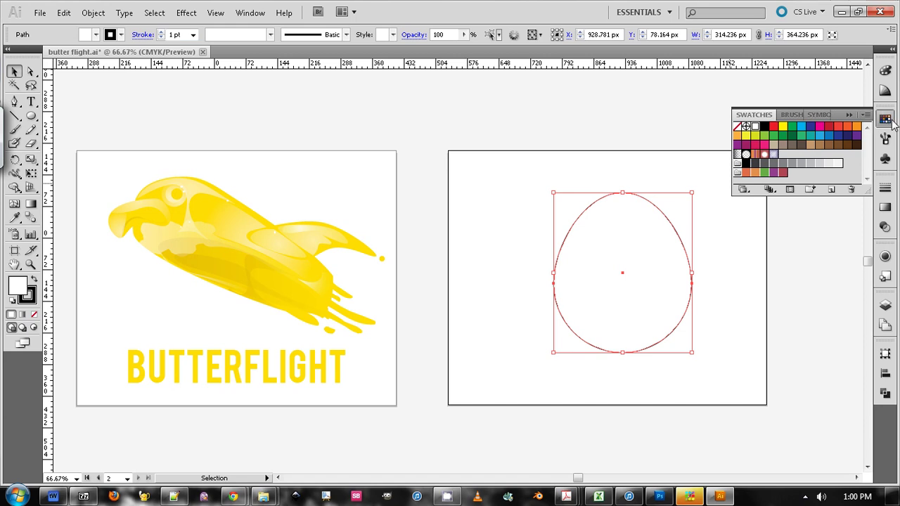
left_click(886, 140)
left_click(885, 140)
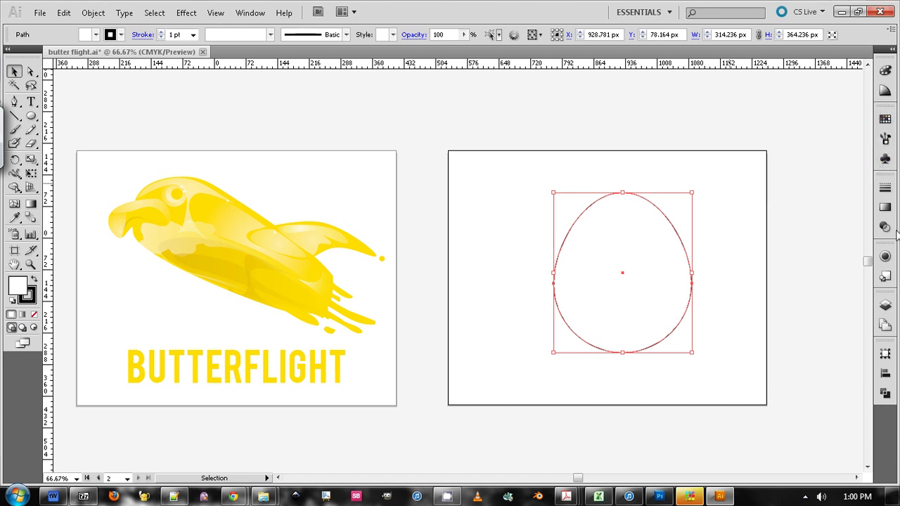
Group the Swatches and Gradient panels together with the Color and Color Guide panels
left_click(885, 71)
left_click_drag(885, 118, 884, 95)
left_click_drag(885, 211, 885, 125)
left_click(886, 75)
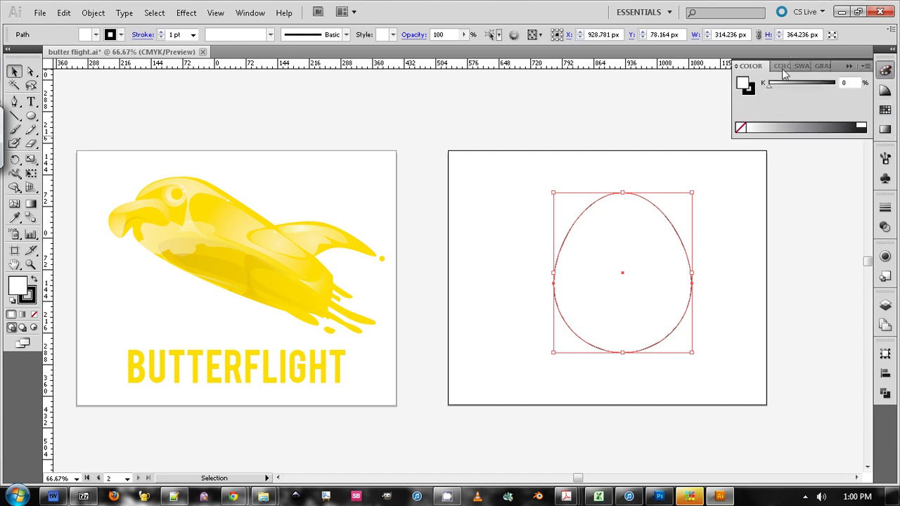
left_click(785, 66)
left_click(743, 67)
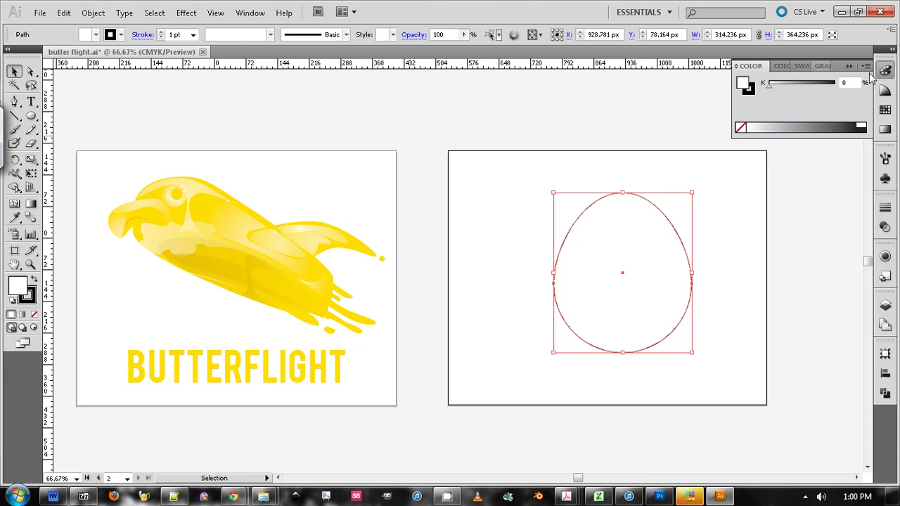
Switch the colour mode to RGB and fill the egg with yellow, R 255, G 217, B 0
left_click(866, 65)
left_click(786, 105)
left_click_drag(810, 114, 767, 114)
left_click_drag(832, 100, 824, 101)
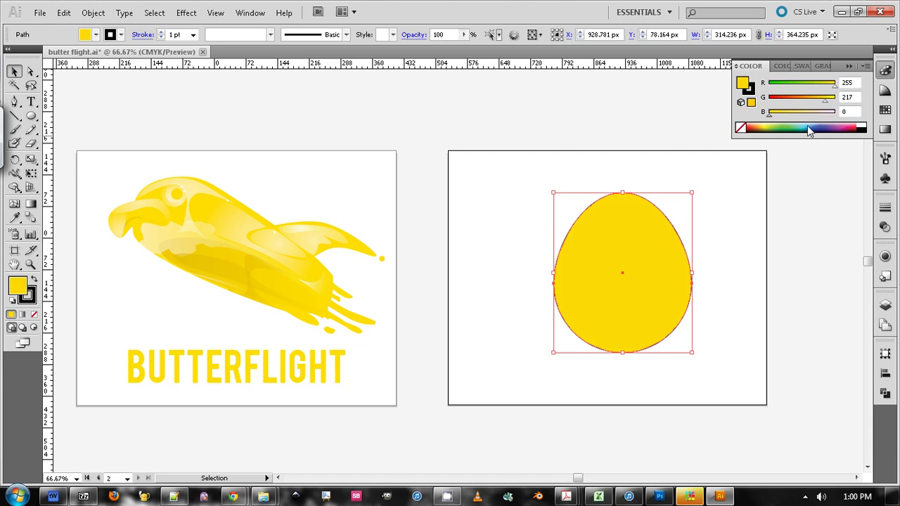
Remove the egg's stroke and deselect it
left_click(749, 232)
left_click(669, 226)
left_click(33, 300)
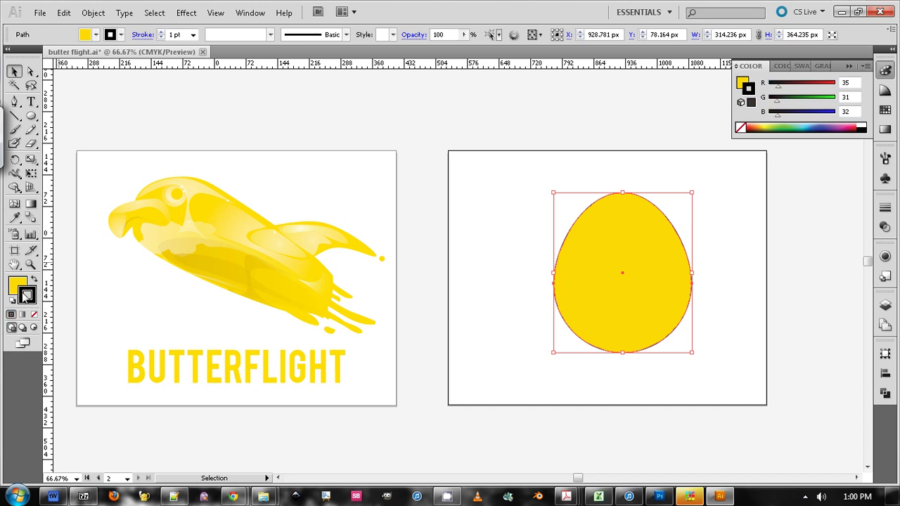
left_click(34, 315)
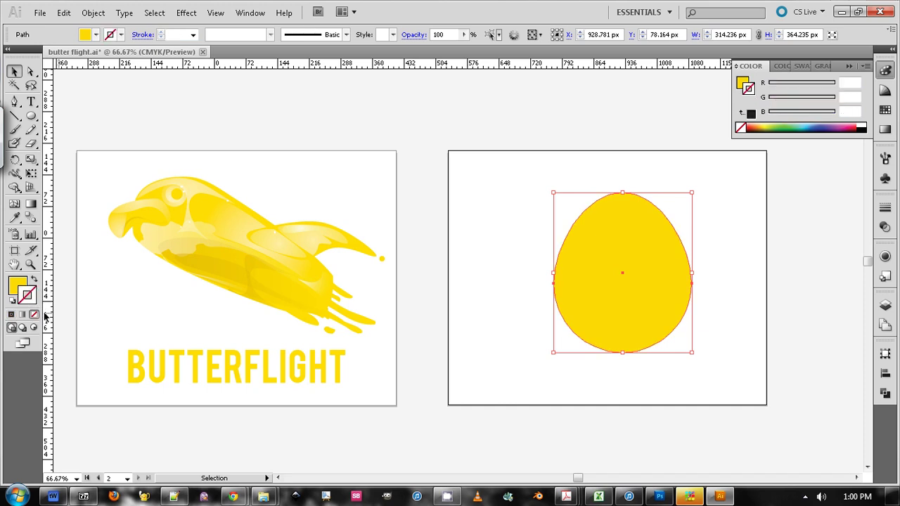
left_click(485, 182)
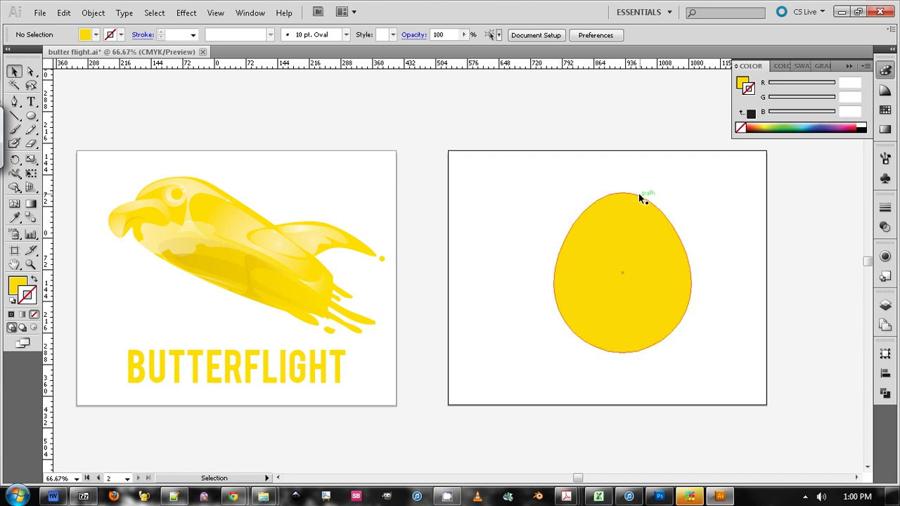
Start a Pen path from the egg's upper right, over its top to the left edge, and along a wavy line past the middle
key("p")
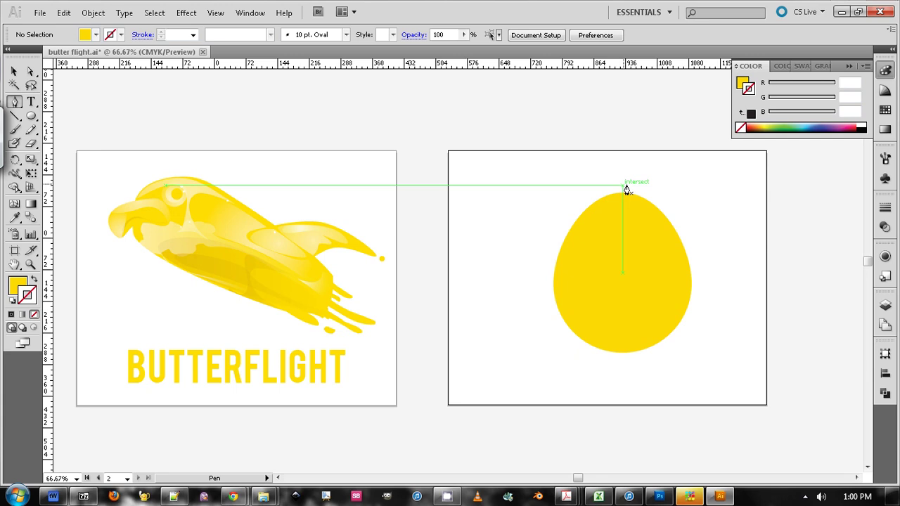
left_click(658, 215)
left_click_drag(603, 200, 569, 217)
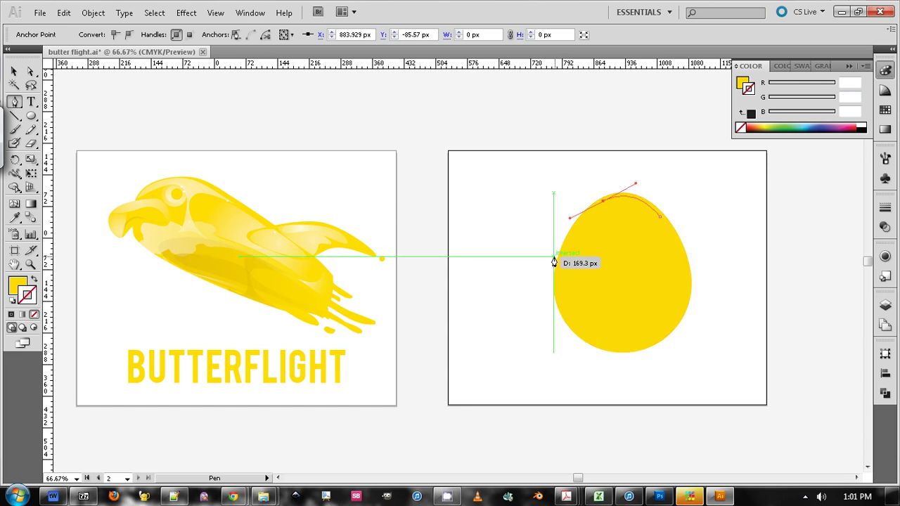
left_click_drag(553, 258, 642, 247)
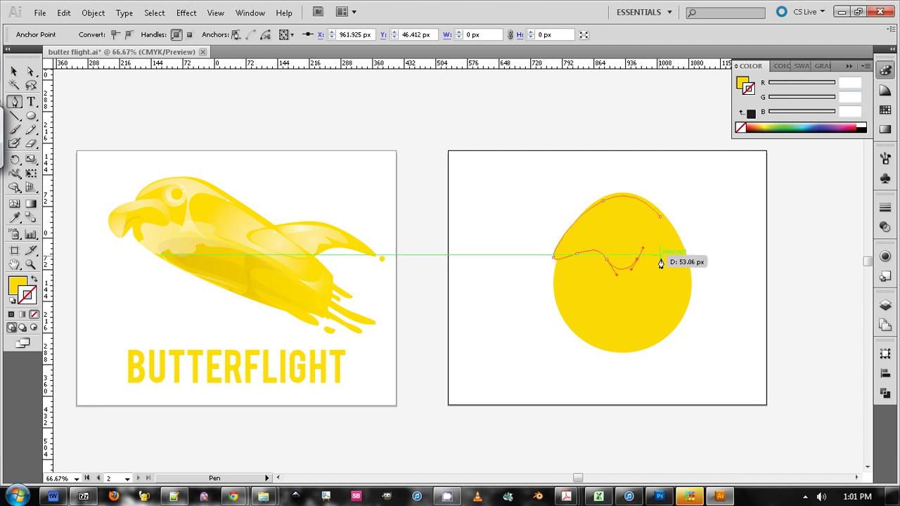
left_click_drag(673, 291, 671, 315)
key("ctrl+z")
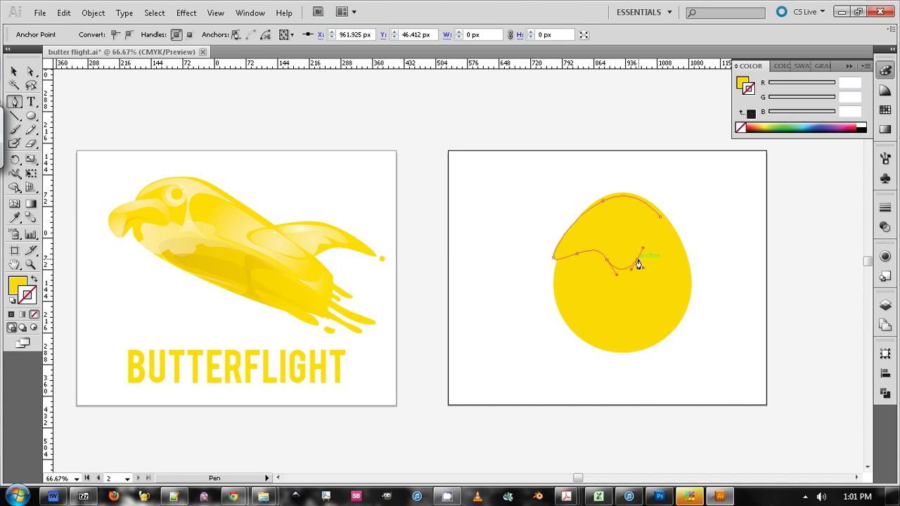
Continue the path with a long and a short drip to the egg's right edge, close it at the starting anchor and deselect it
left_click_drag(649, 268, 633, 340)
mouse_move(638, 341)
left_mouse_down()
mouse_move(661, 334)
mouse_move(640, 347)
mouse_move(644, 330)
mouse_move(669, 310)
mouse_move(668, 295)
mouse_move(659, 299)
mouse_move(661, 240)
mouse_move(677, 282)
mouse_move(694, 288)
mouse_move(657, 213)
left_mouse_up()
key("ctrl+z")
left_click(659, 218)
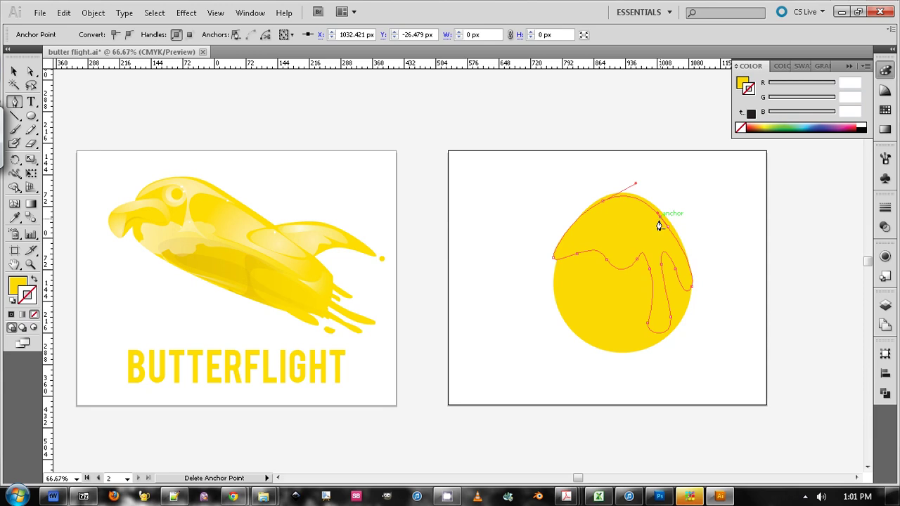
left_click(16, 71)
left_click(159, 99)
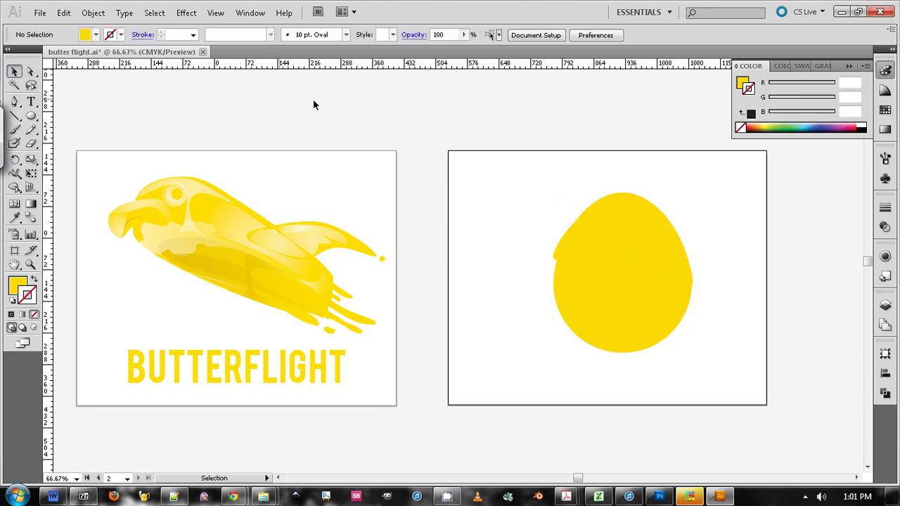
Lighten the dripping coating's fill to R 254, G 224, B 0 and deselect it
left_click(643, 218)
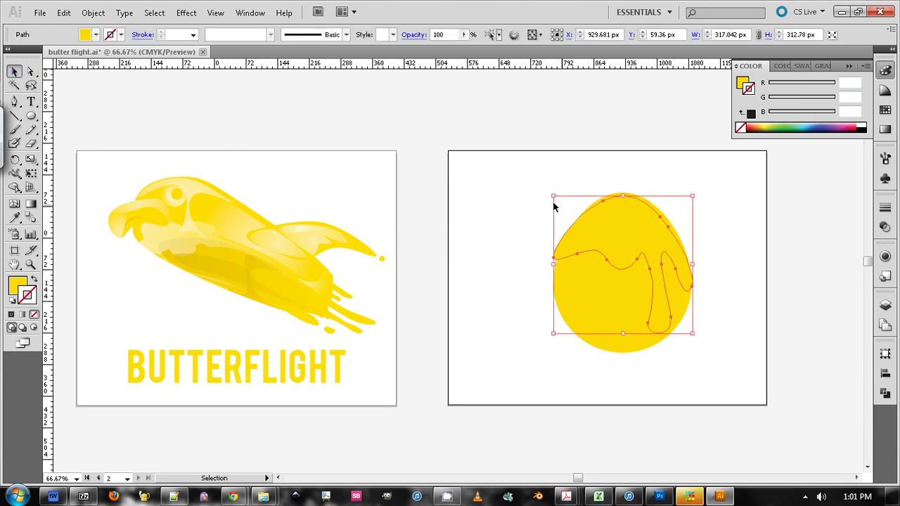
left_click(605, 170)
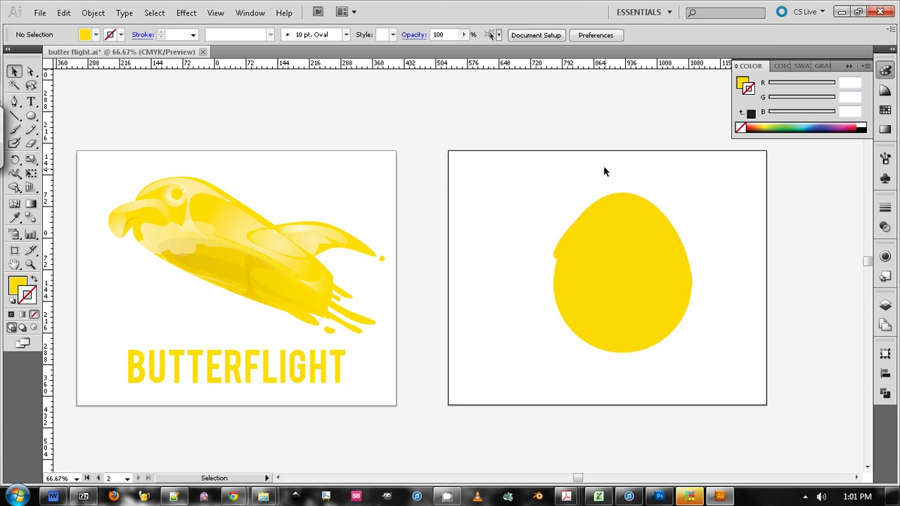
left_click(638, 235)
left_click(665, 180)
left_click(641, 234)
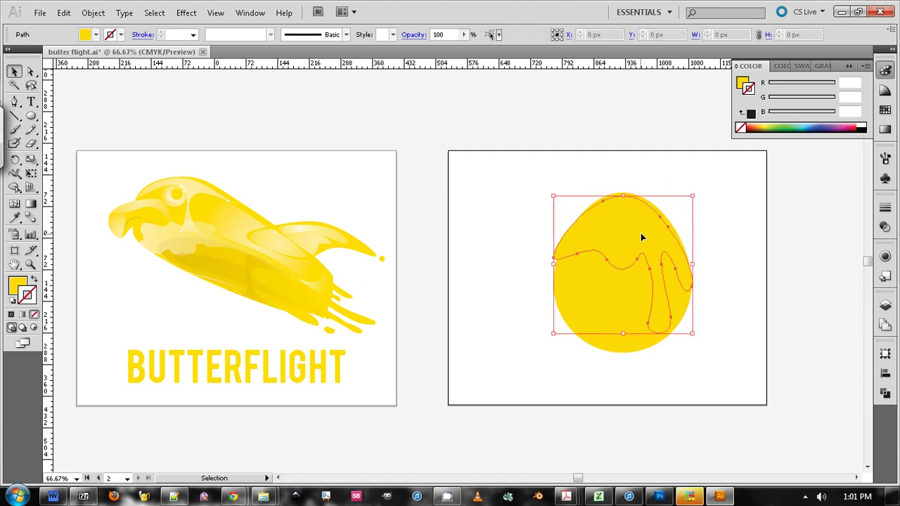
left_click(743, 83)
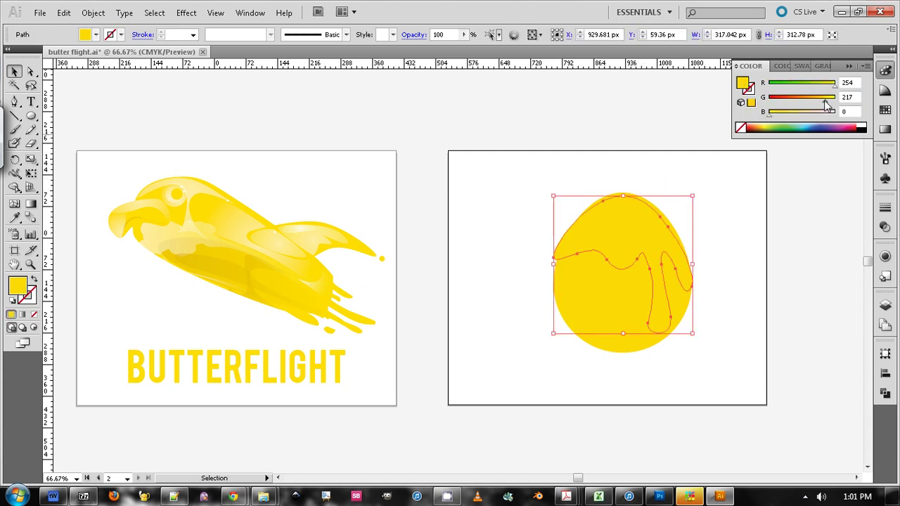
left_click_drag(833, 106, 828, 104)
left_click(767, 210)
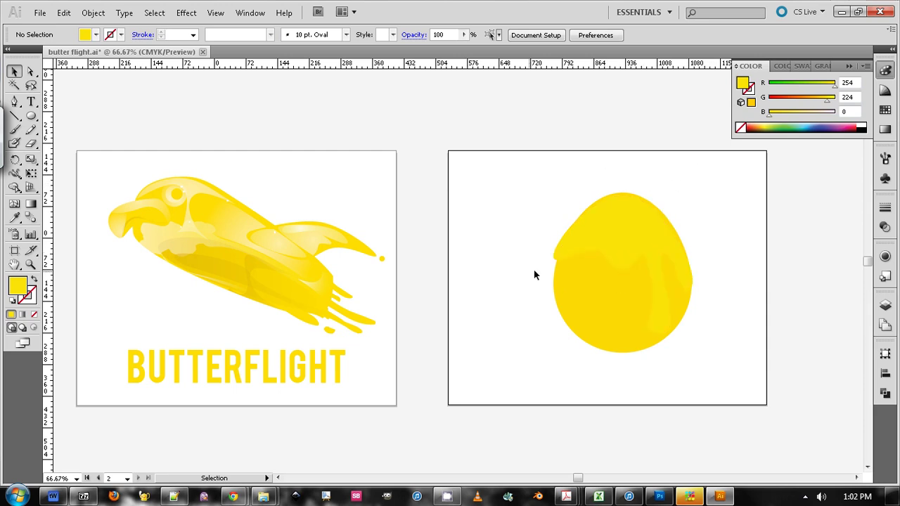
Draw a closed curved highlight shape about 175 by 153 px along the egg's lower-left edge with the Pen tool and deselect it
key("p")
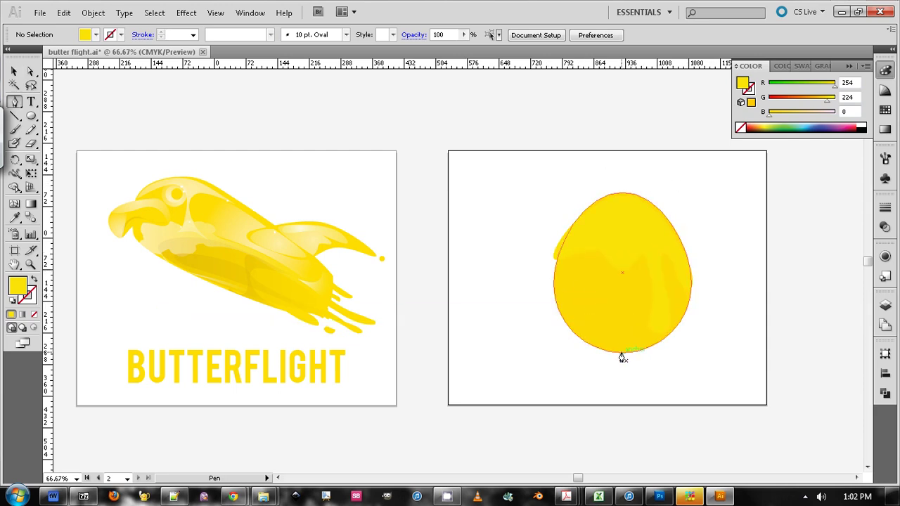
left_click(621, 351)
left_click_drag(562, 299, 564, 258)
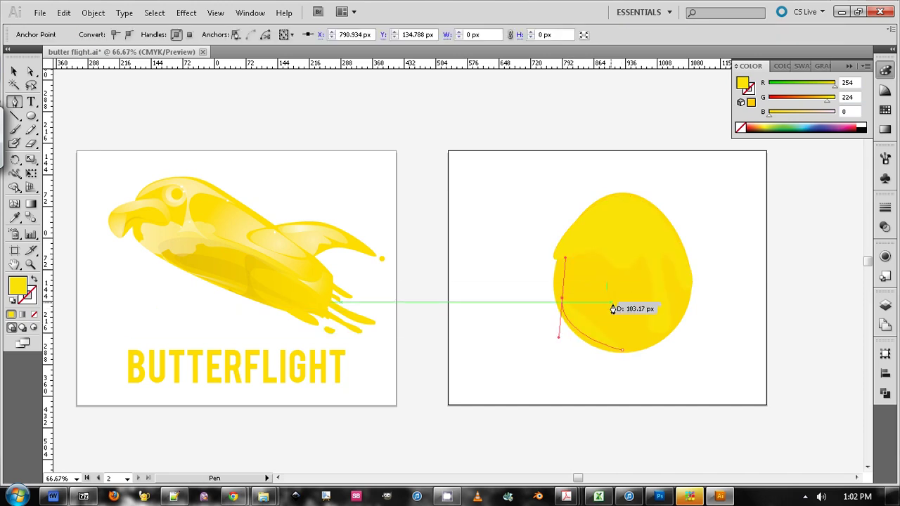
left_click_drag(616, 321, 593, 349)
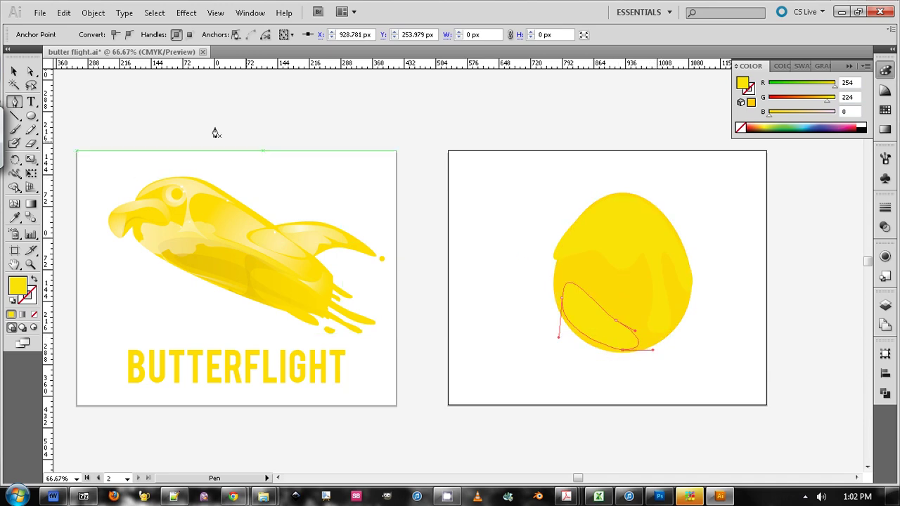
key("v")
left_click(167, 104)
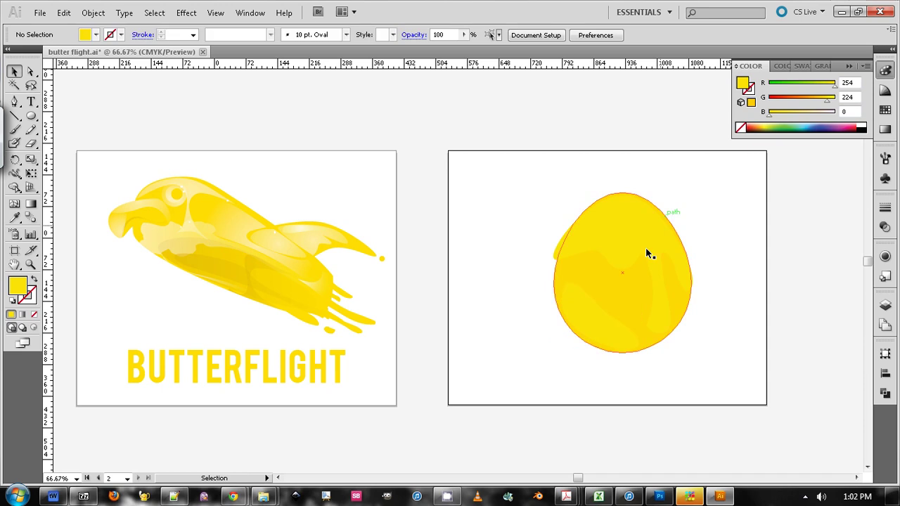
Set the lower-left highlight's fill to R 254, G 255, B 54
left_click(595, 320)
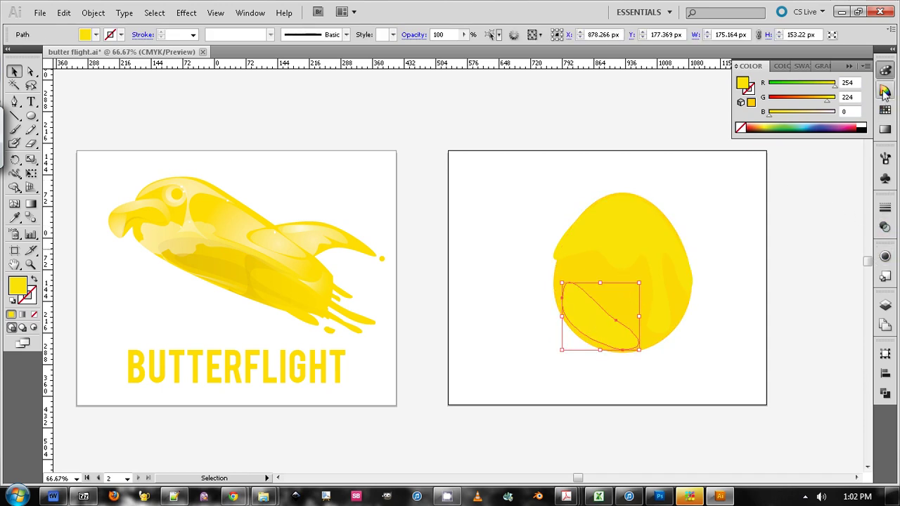
left_click_drag(832, 104, 837, 104)
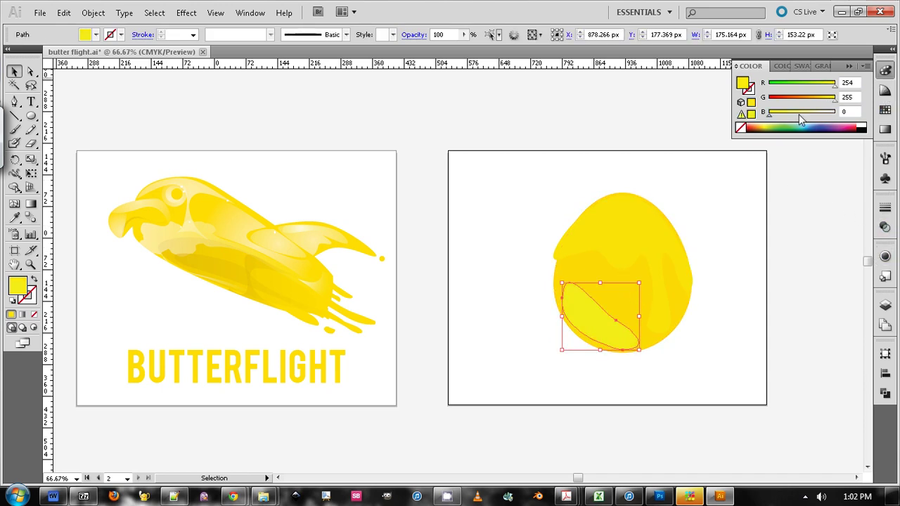
left_click_drag(773, 119, 784, 119)
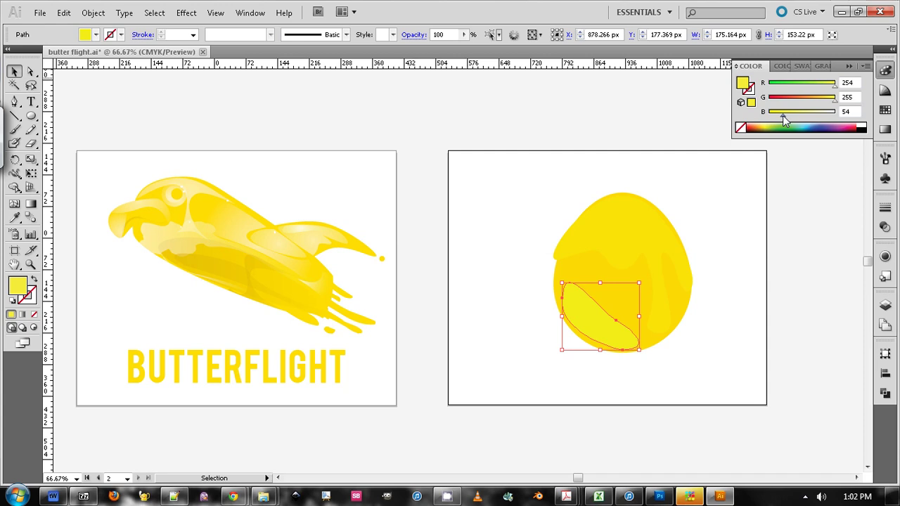
left_click(726, 232)
Apply a radial gradient fill to the egg's lower-left highlight
left_click(591, 313)
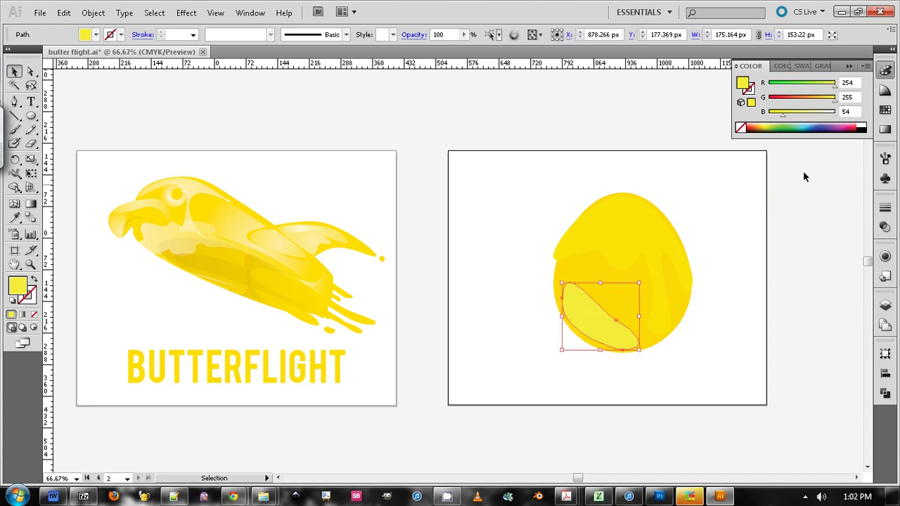
left_click(885, 129)
left_click(817, 84)
left_click(816, 102)
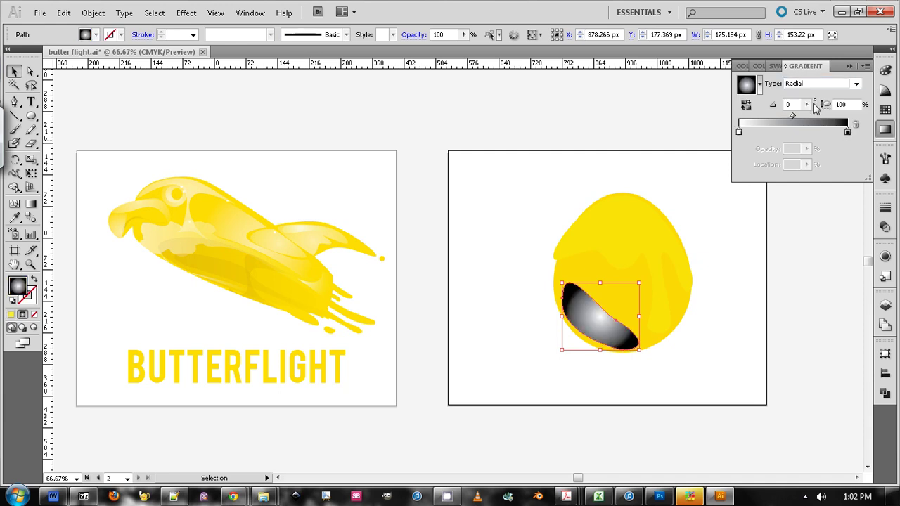
Set the gradient's starting colour to yellow, C 0, M 0, Y 79, K 0
double_click(739, 133)
left_click(731, 181)
left_click(731, 163)
left_click(731, 181)
left_click(776, 161)
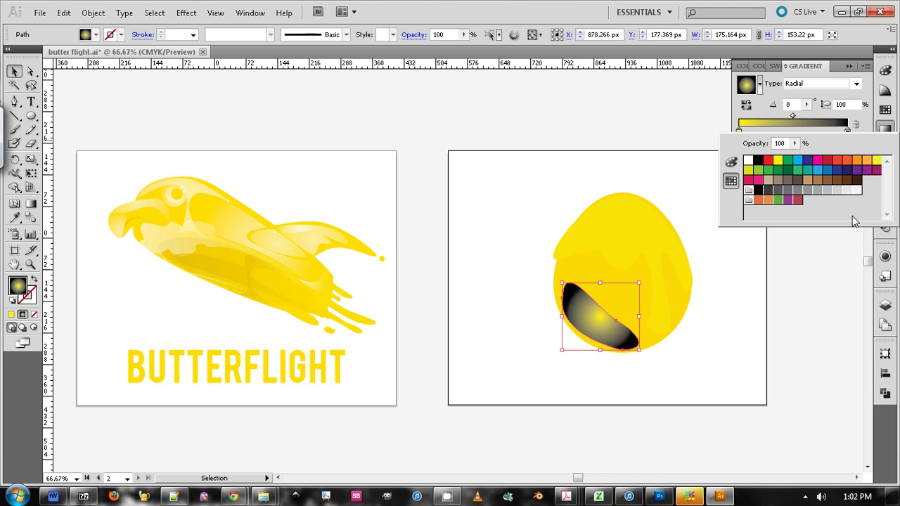
left_click(731, 162)
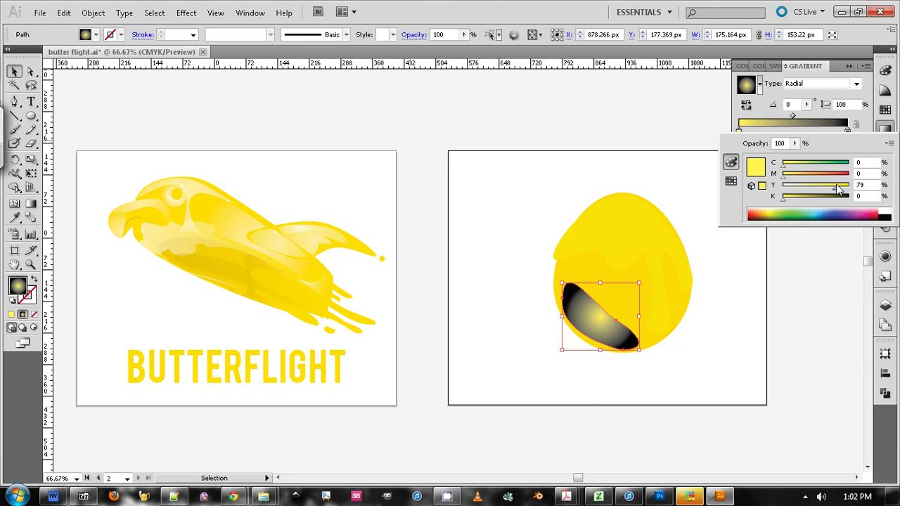
left_click(864, 129)
Replace the black end stop of the highlight's gradient with a near-white one at location 100
double_click(847, 132)
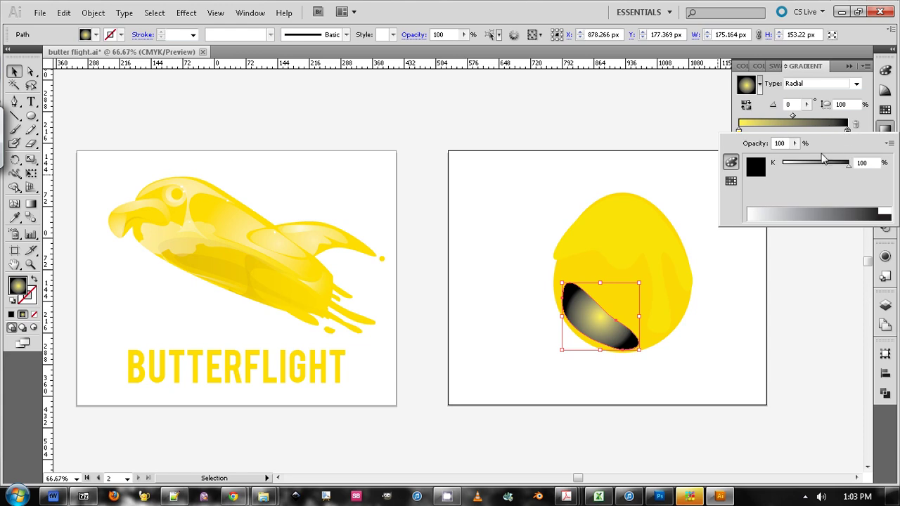
left_click(864, 134)
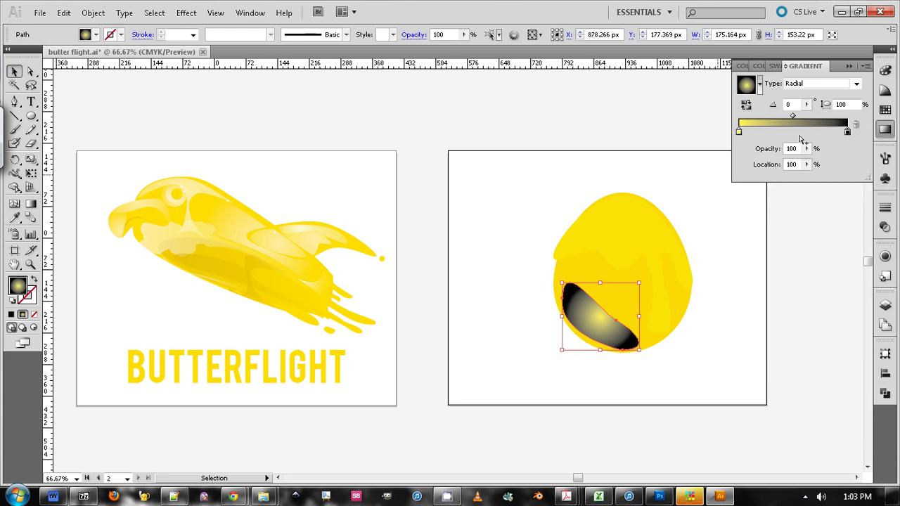
left_click_drag(739, 132, 846, 162)
left_click(759, 132)
left_click_drag(809, 133, 849, 133)
double_click(847, 132)
left_click_drag(831, 197, 849, 194)
left_click(871, 126)
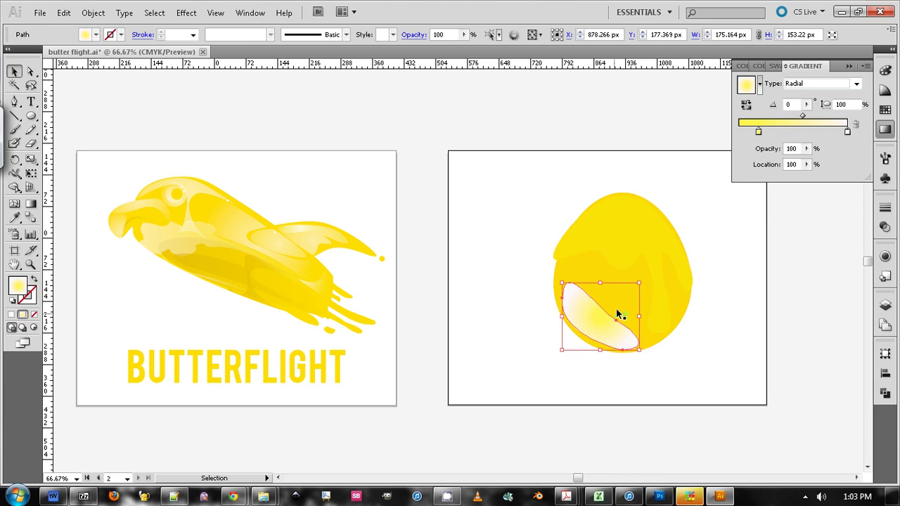
Remove the gradient's yellow stop so both stops are near-white, and place the starting stop at location 0
left_click_drag(757, 132, 773, 136)
left_click_drag(847, 133, 769, 171)
left_click(833, 132)
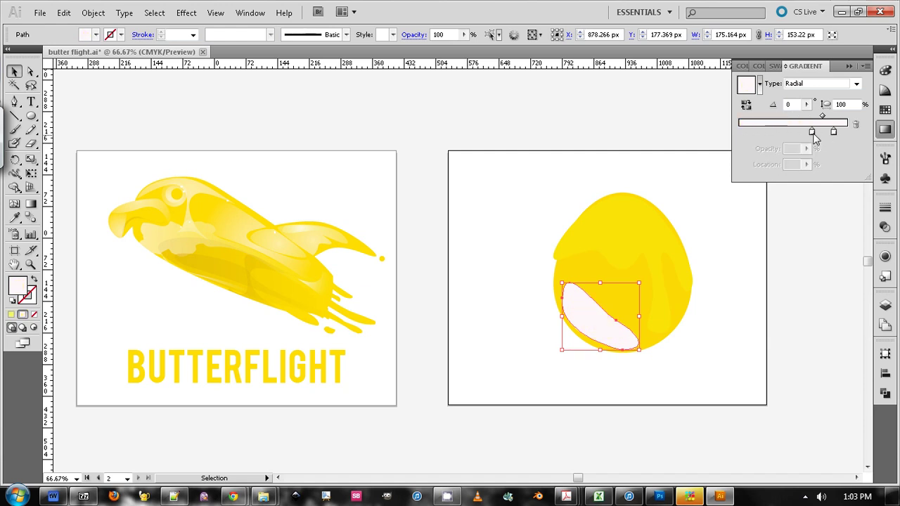
left_click_drag(811, 131, 724, 139)
Set the opacity of the gradient's starting stop to 0%
double_click(738, 132)
left_click(794, 144)
left_click_drag(794, 156, 723, 157)
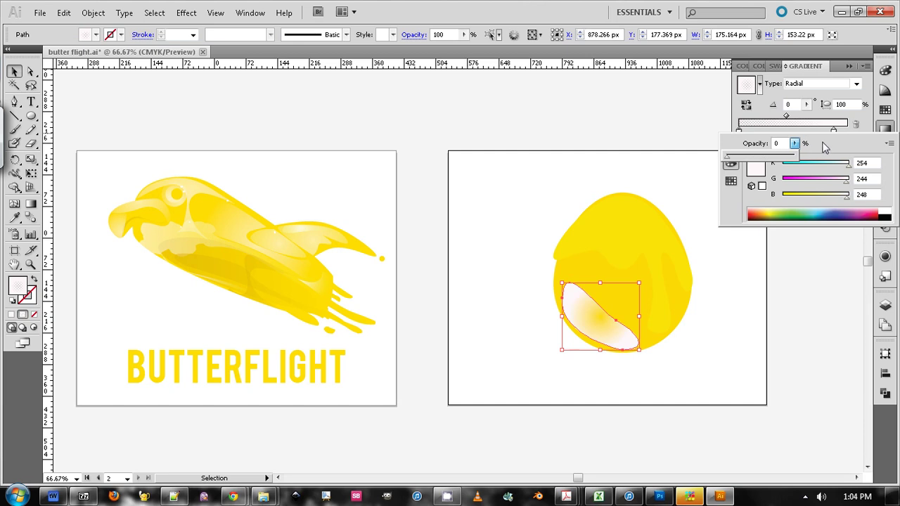
left_click(859, 131)
Reshape the highlight's radial gradient with the Gradient tool to a 54.55% aspect ratio at about -34.5°, following the shape, and deselect it
left_click(601, 335)
left_click(32, 205)
mouse_move(638, 319)
left_mouse_down()
mouse_move(663, 321)
mouse_move(635, 318)
left_mouse_up()
mouse_move(603, 280)
left_mouse_down()
mouse_move(603, 300)
mouse_move(661, 355)
left_mouse_up()
mouse_move(598, 320)
left_mouse_down()
mouse_move(594, 310)
mouse_move(599, 319)
left_mouse_up()
left_click_drag(661, 355, 687, 372)
key("v")
left_click(527, 166)
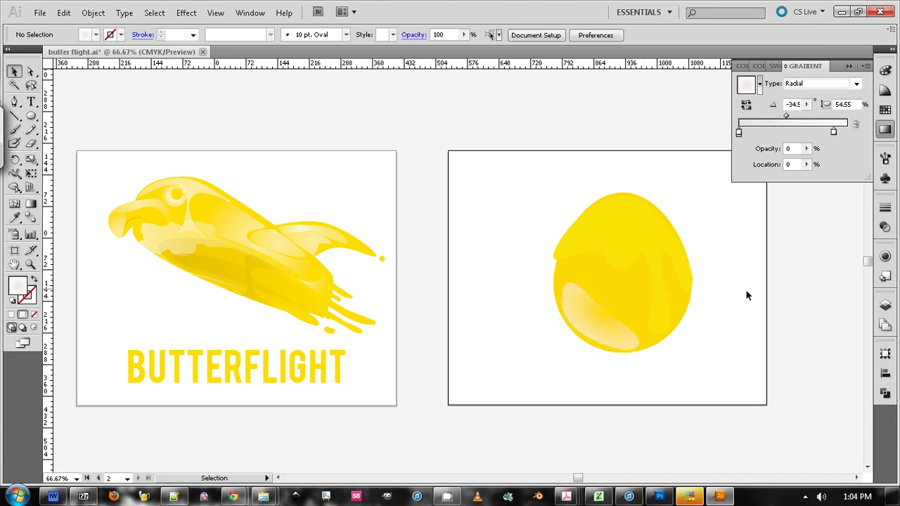
left_click(607, 328)
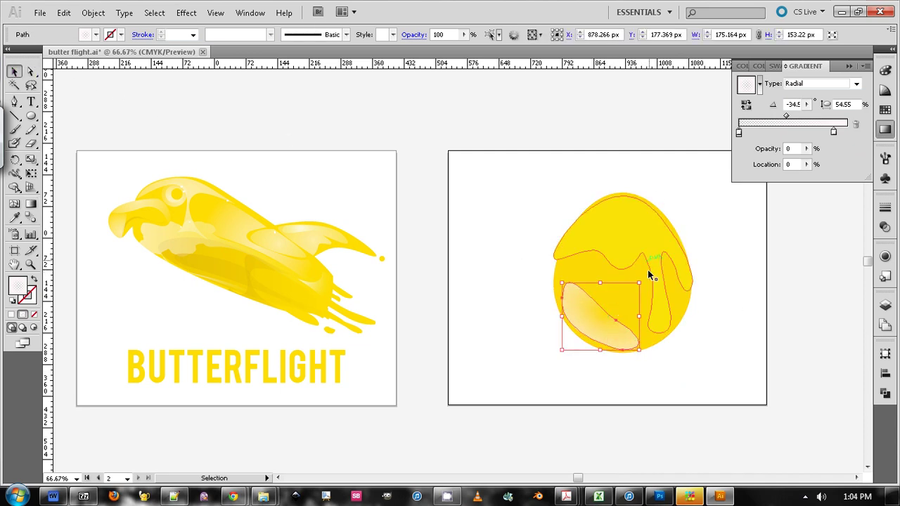
left_click(713, 331)
left_click(658, 293)
left_click(724, 265)
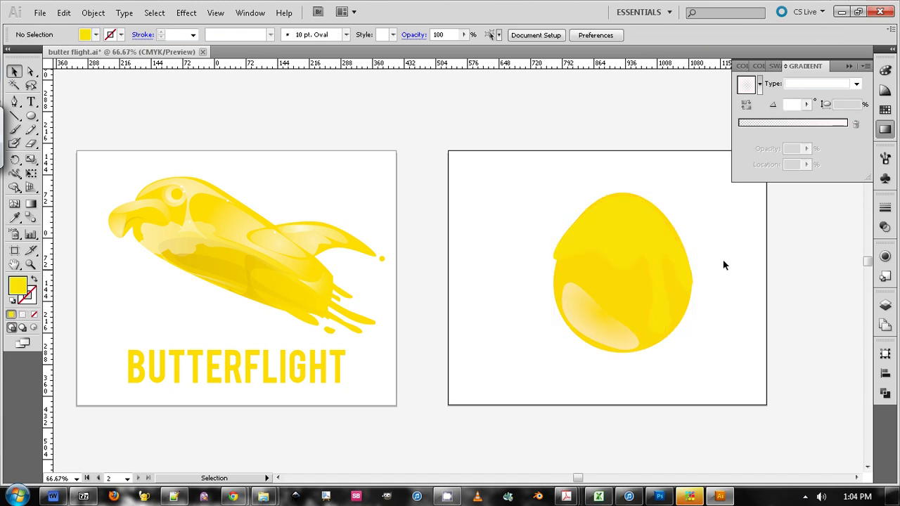
left_click(629, 218)
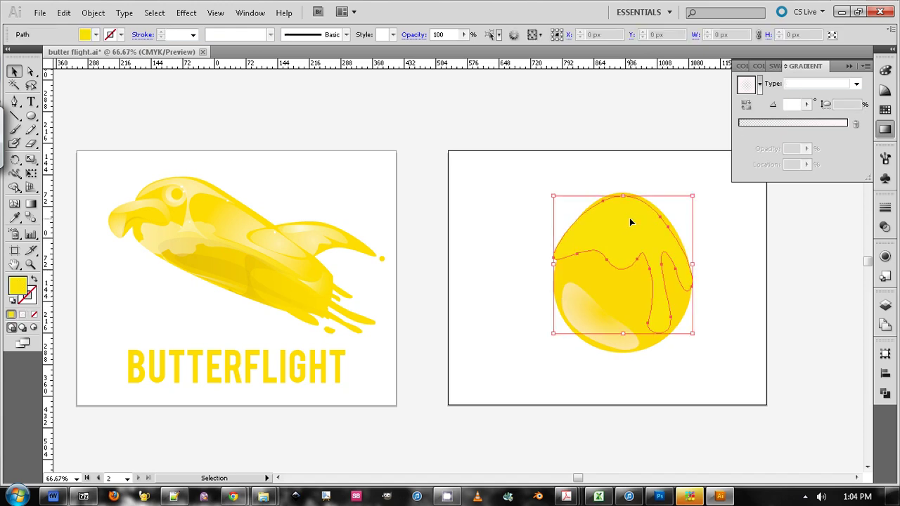
left_click(727, 204)
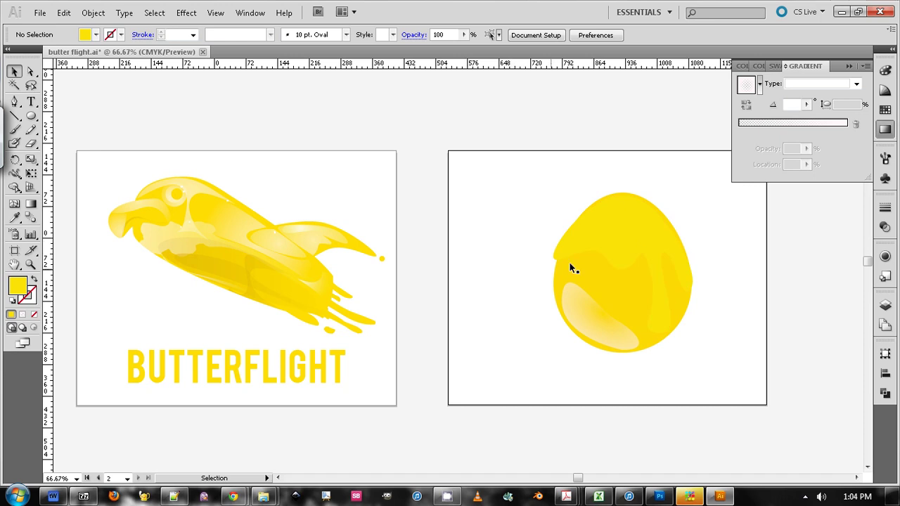
left_click(609, 217)
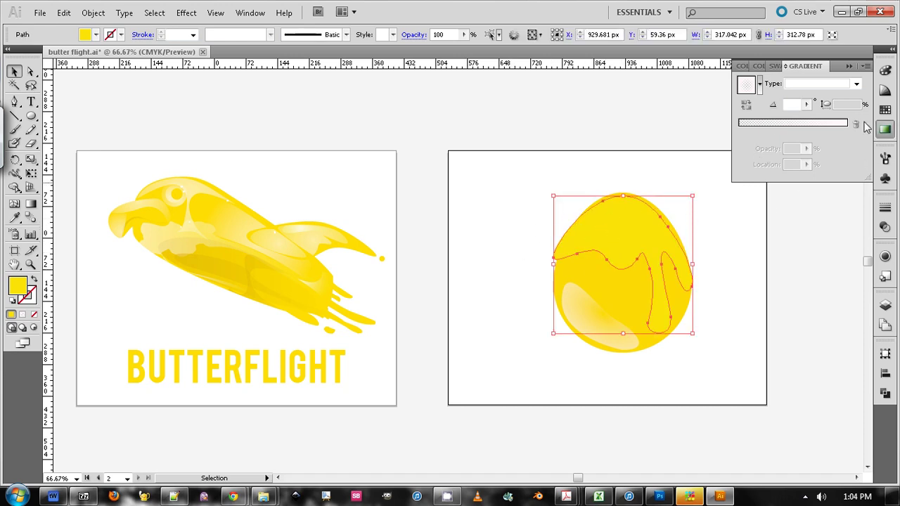
left_click(754, 232)
Draw a closed, narrow leaf-shaped highlight about 74 by 95 px at the coating's upper-left edge with the Pen tool
key("p")
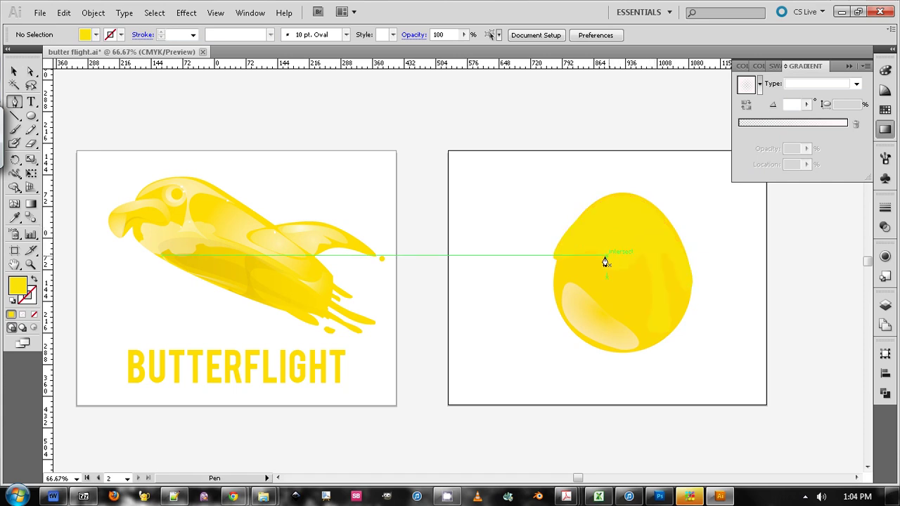
left_click(589, 218)
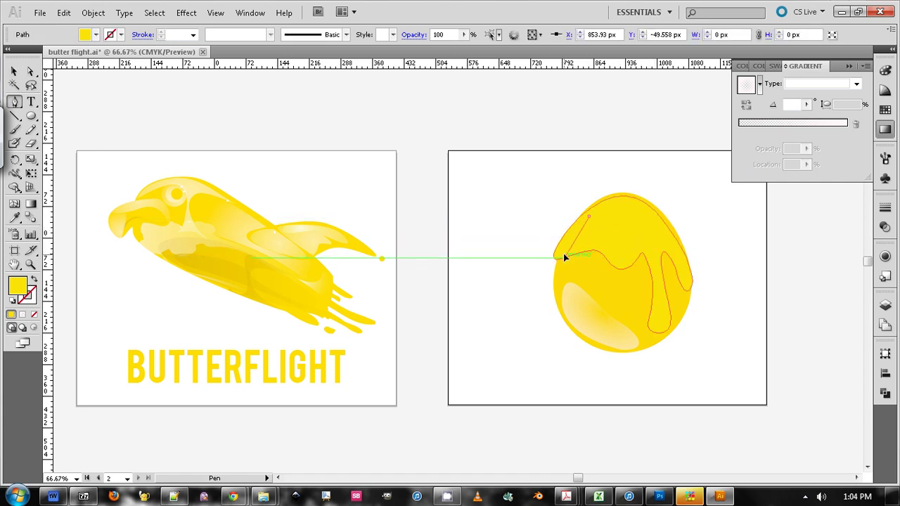
left_click_drag(564, 257, 549, 267)
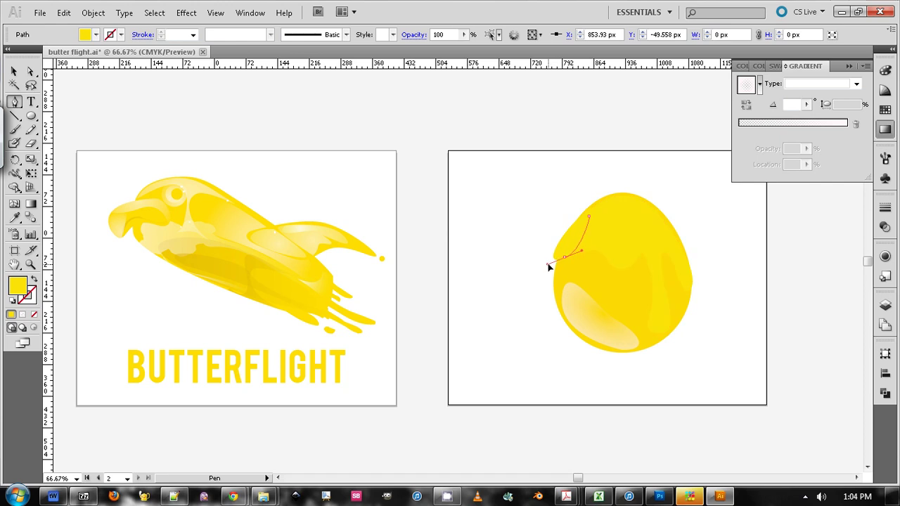
left_click(590, 217)
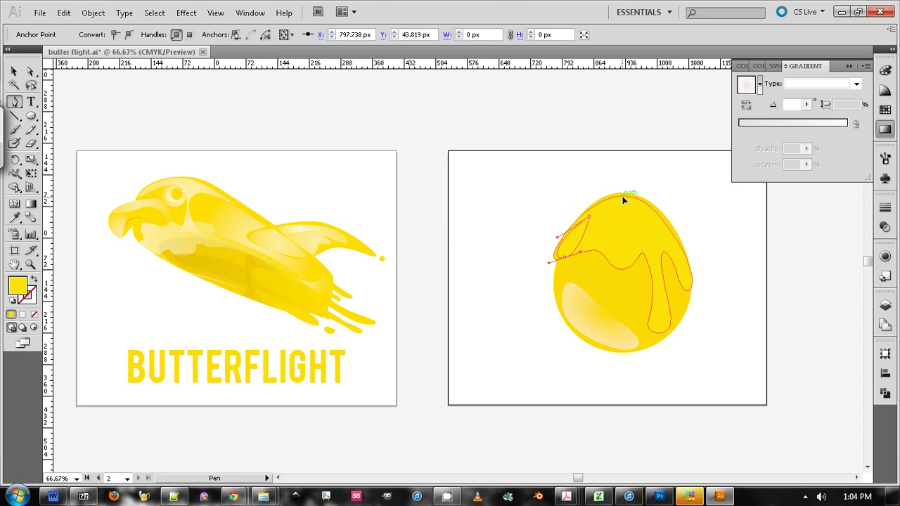
left_click_drag(621, 197, 622, 195)
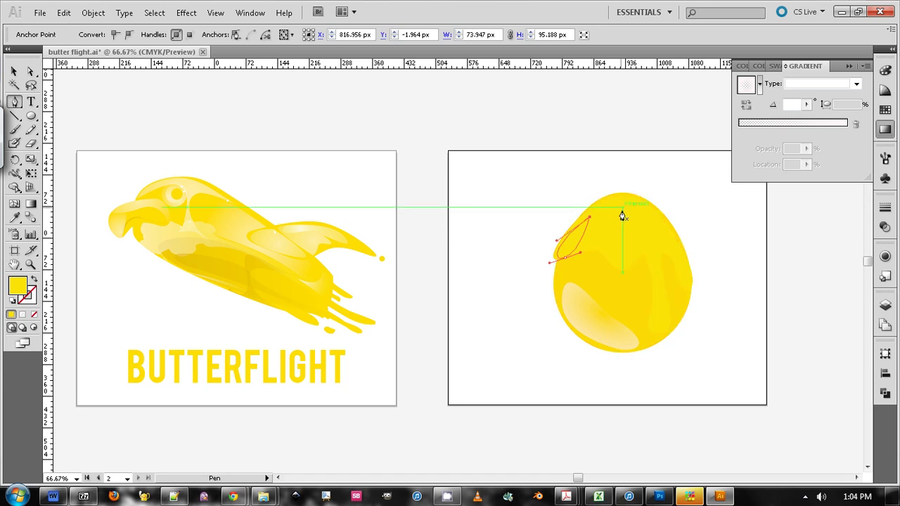
Nudge the upper anchor of the coating's highlight left and up and adjust its handle, bringing the shape to about 63 by 97 px
key("a")
key("Left")
key("Left")
key("Left")
key("Left")
key("Left")
key("Left")
key("Left")
key("Left")
key("Left")
key("Left")
key("Left")
key("Left")
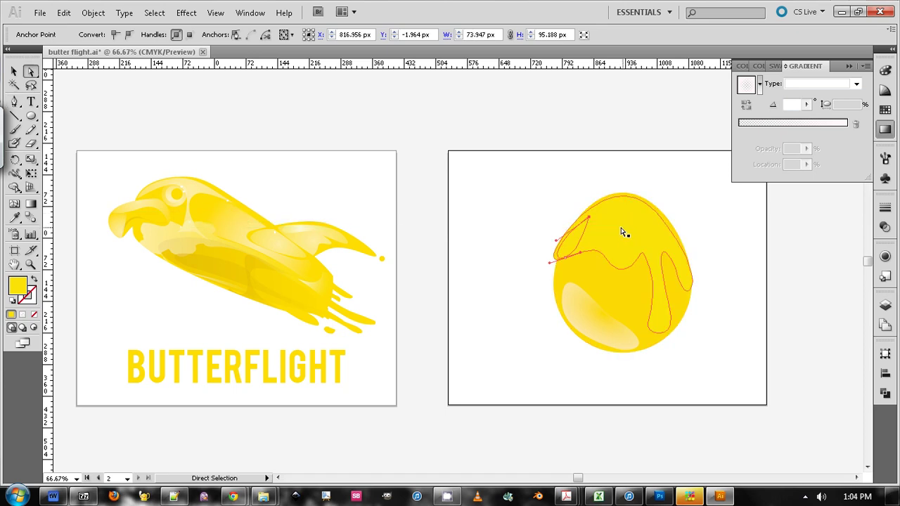
left_click_drag(552, 243, 554, 243)
key("Up")
key("Up")
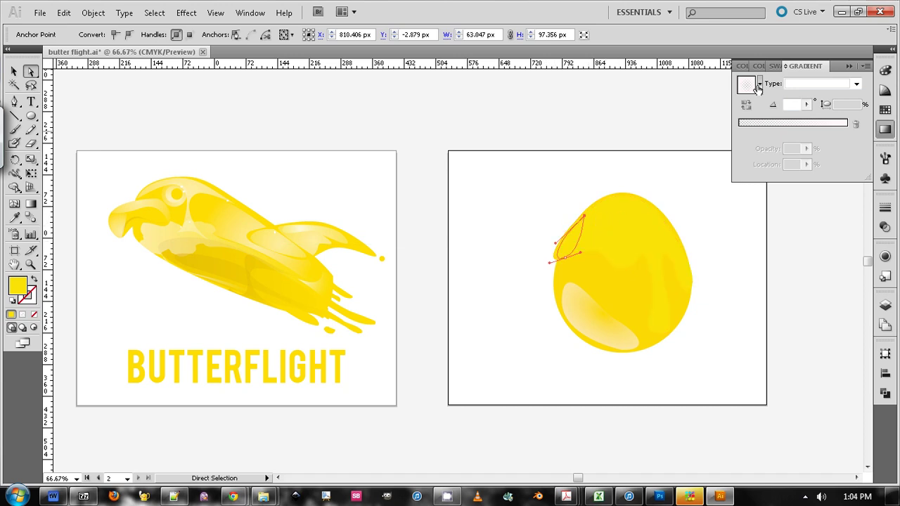
Fill the coating's upper-left highlight with the radial gradient and set its end stop's colour to white (R 254, G 255, B 255)
left_click(759, 86)
left_click(776, 93)
left_click(840, 125)
double_click(833, 132)
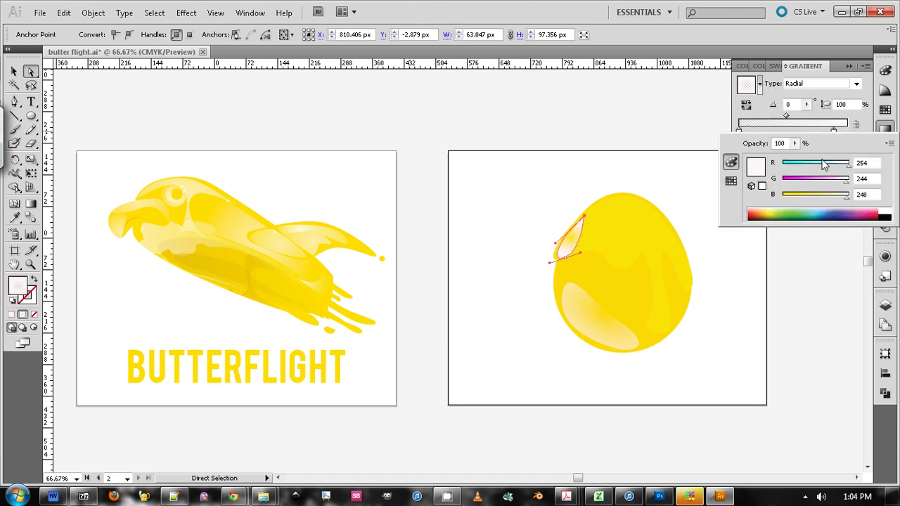
left_click_drag(845, 184, 857, 183)
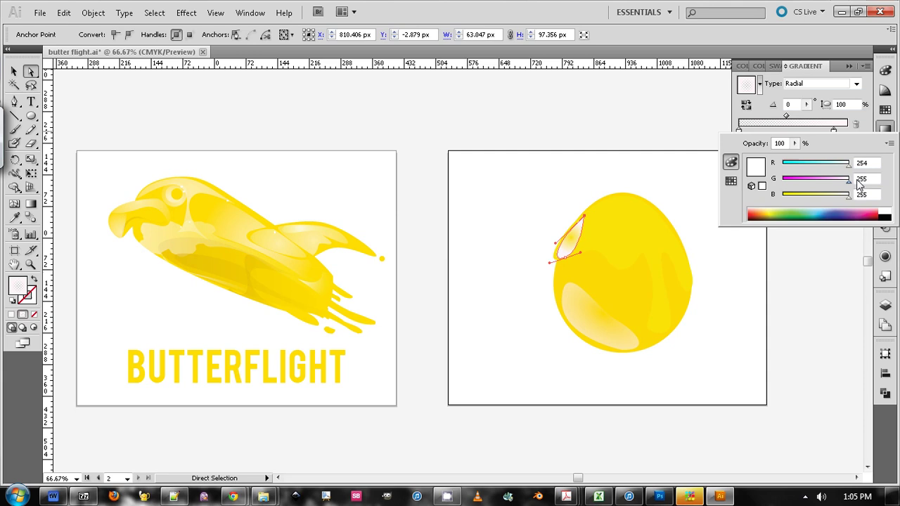
left_click(865, 129)
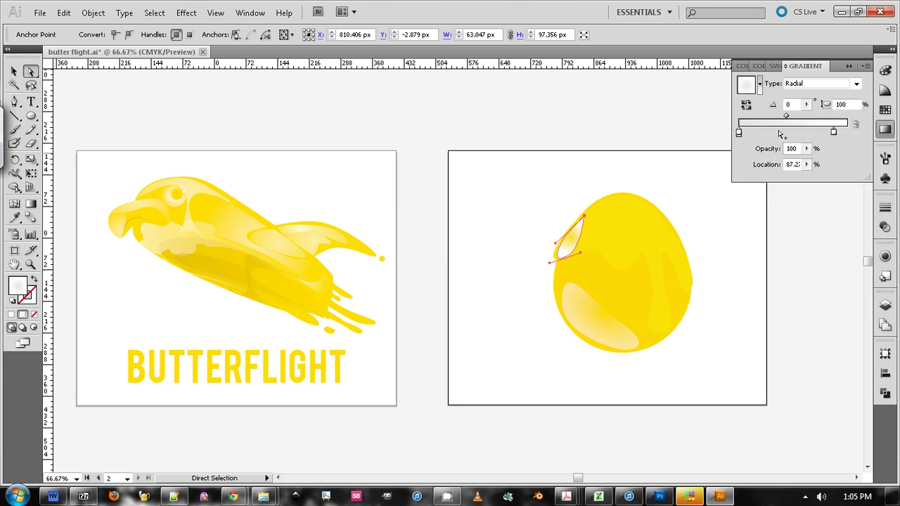
Rearrange the highlight's gradient so the 0% opacity stop sits at 100%, move its centre to the shape's lower-left with the Gradient tool, and deselect
mouse_move(740, 133)
left_mouse_down()
mouse_move(813, 132)
mouse_move(738, 132)
left_mouse_up()
left_click_drag(811, 133, 887, 139)
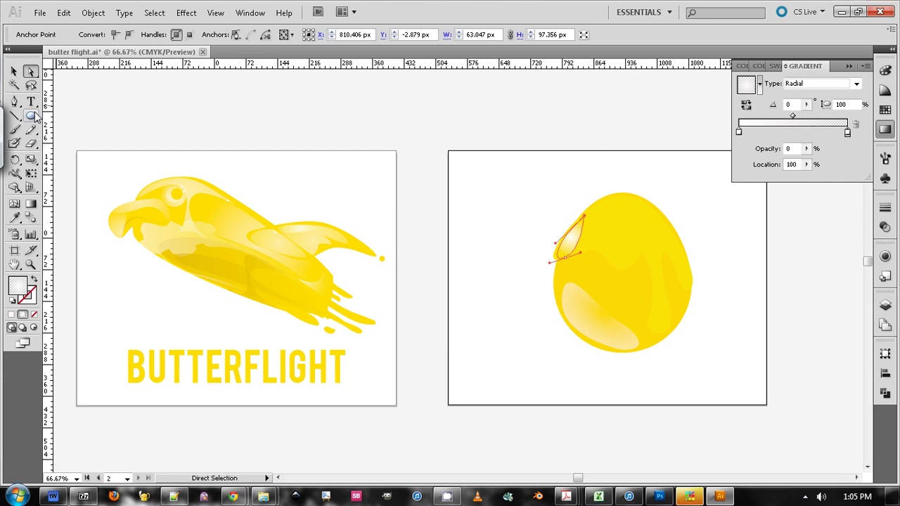
key("g")
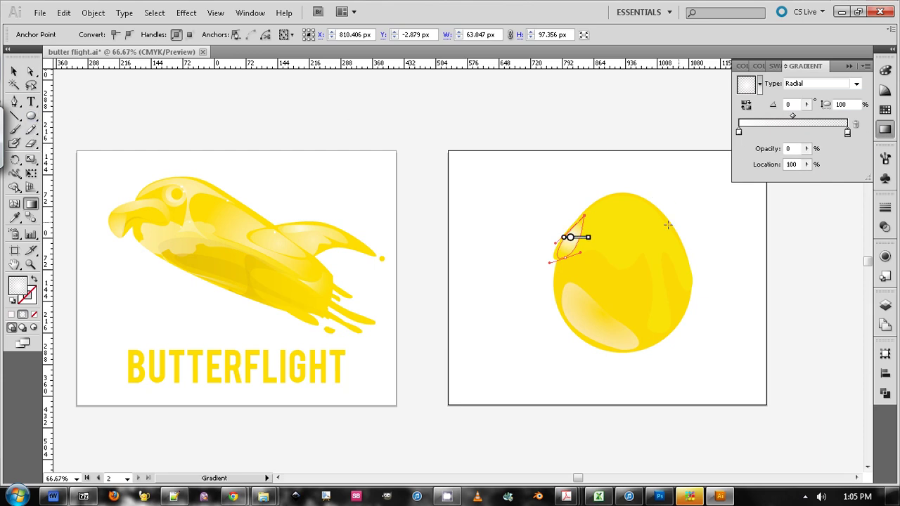
mouse_move(589, 237)
left_mouse_down()
mouse_move(610, 239)
mouse_move(569, 241)
mouse_move(567, 253)
mouse_move(601, 252)
mouse_move(564, 253)
mouse_move(575, 239)
mouse_move(548, 258)
mouse_move(588, 257)
left_mouse_up()
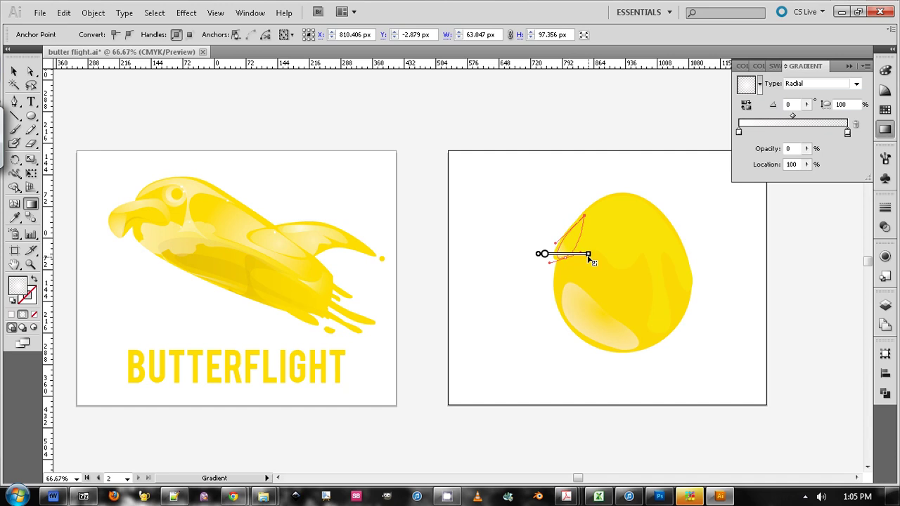
left_click(14, 71)
left_click(495, 173)
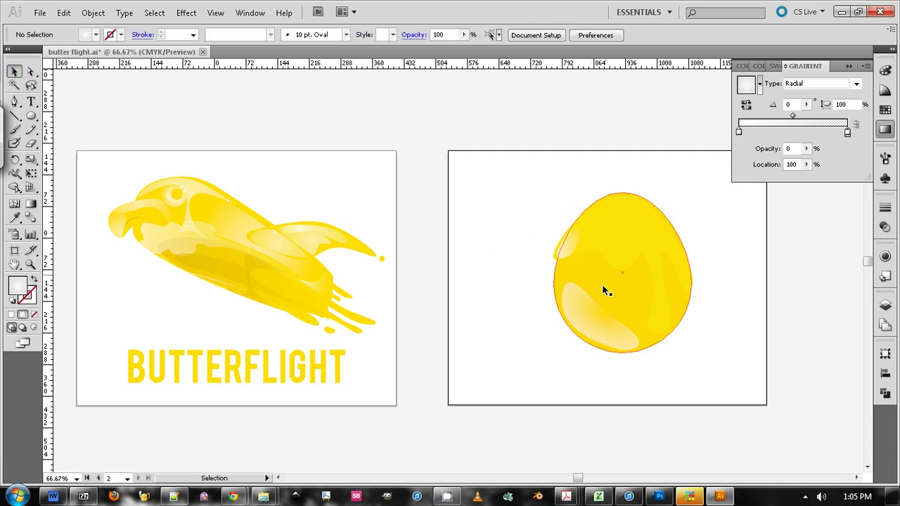
On the egg's lower highlight, move the gradient's 0% opacity stop to about 17.5%, shift the gradient centre slightly down-left, and deselect
key("p")
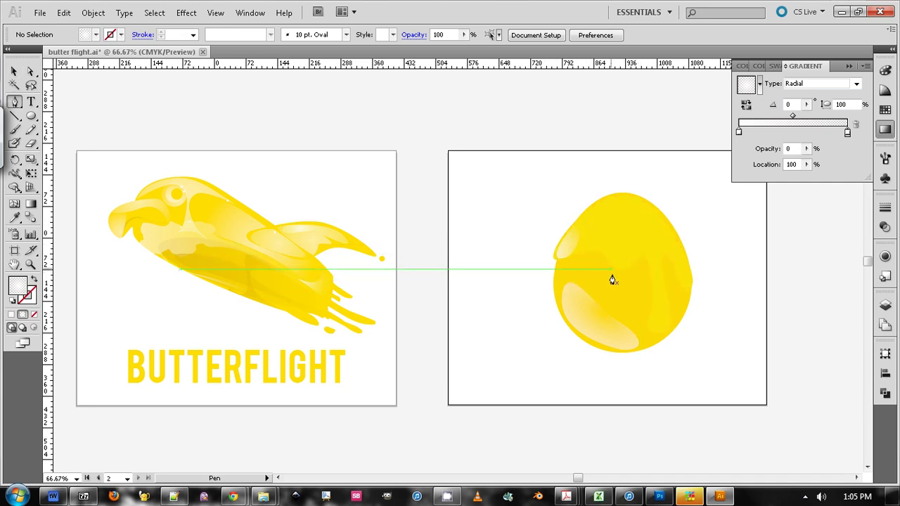
key("v")
left_click(605, 323)
key("g")
left_click_drag(738, 132, 755, 133)
left_click_drag(843, 134, 836, 151)
left_click_drag(779, 132, 758, 132)
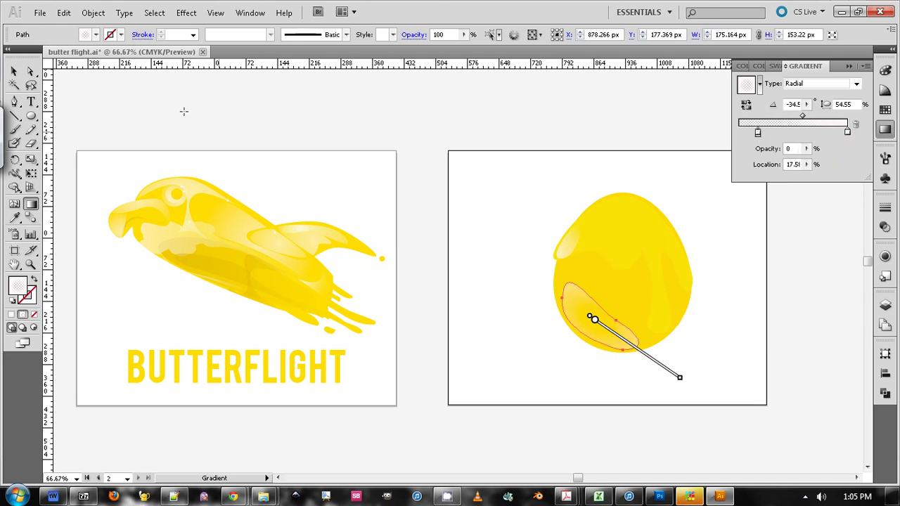
mouse_move(595, 320)
left_mouse_down()
mouse_move(604, 314)
mouse_move(578, 336)
mouse_move(593, 322)
left_mouse_up()
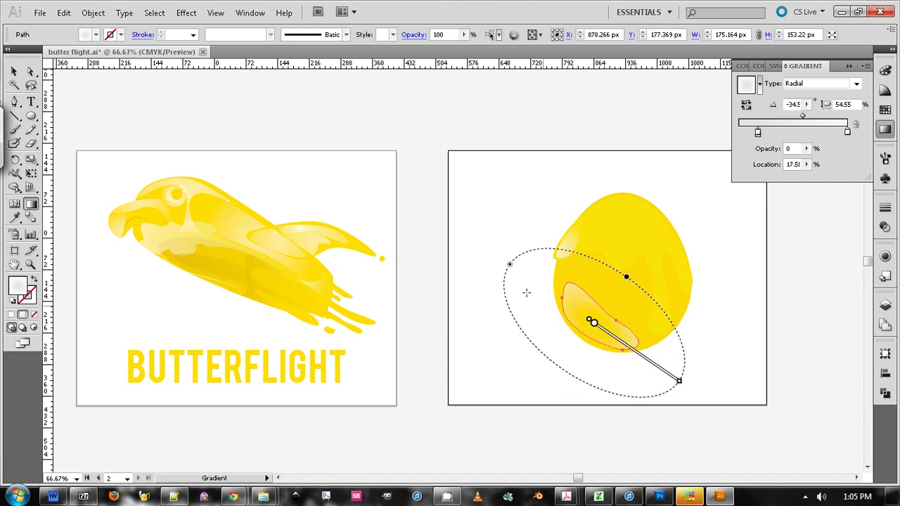
key("v")
left_click(136, 104)
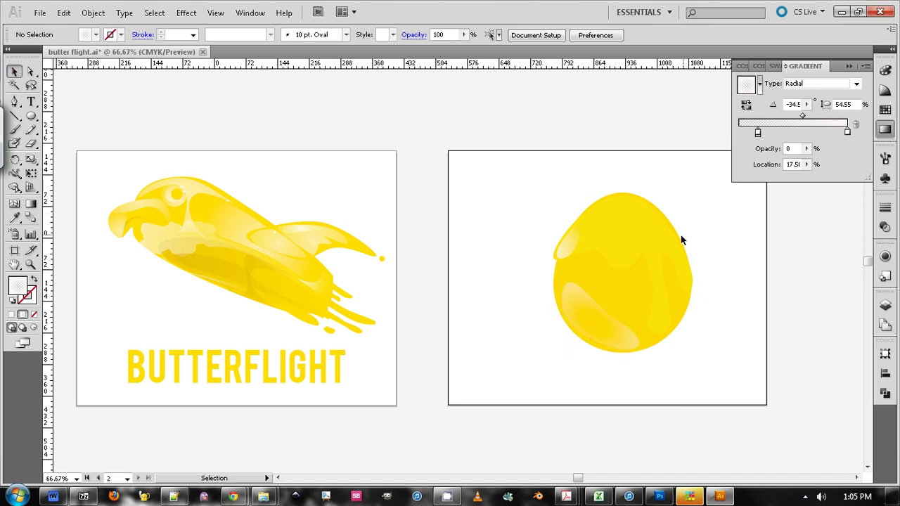
Take the coating's solid yellow fill and, in outline view, trace its wavy lower edge with the Pen tool from the egg's left side to the long drip
left_click(660, 239)
left_click(726, 257)
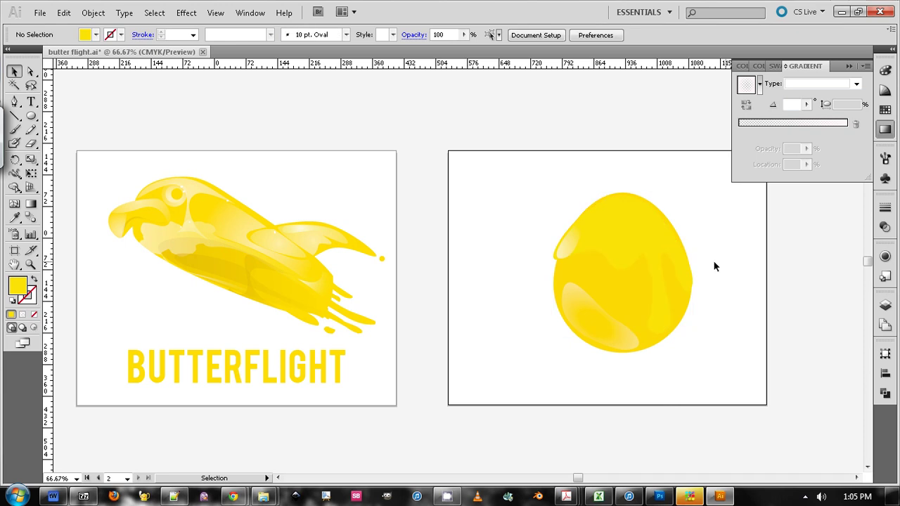
key("p")
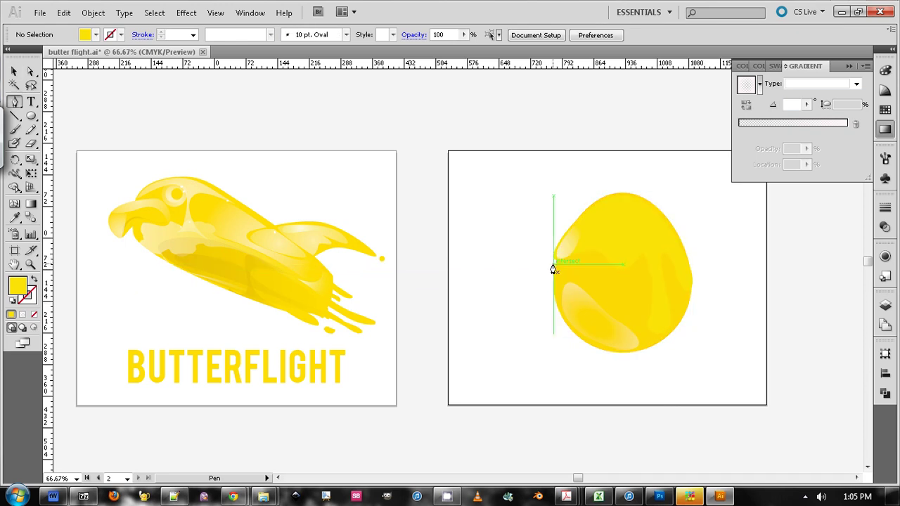
left_click(553, 265)
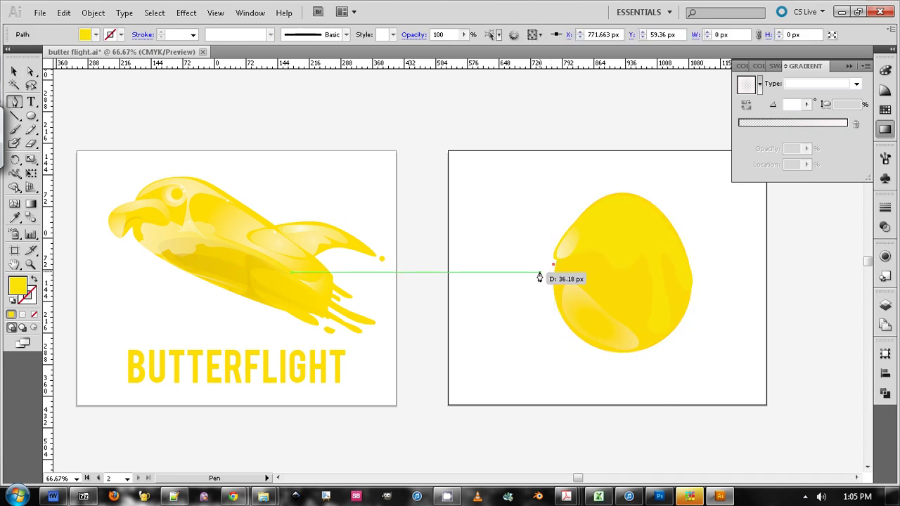
key("ctrl+y")
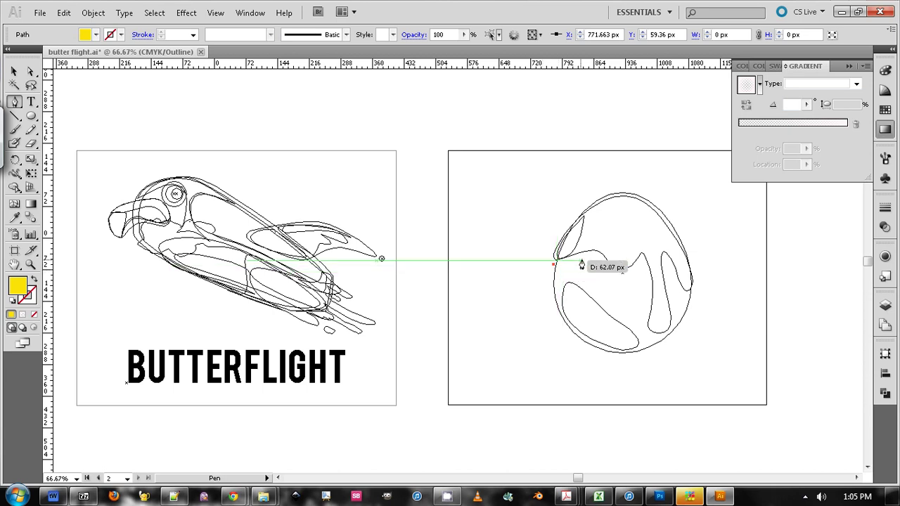
left_click_drag(601, 252, 644, 261)
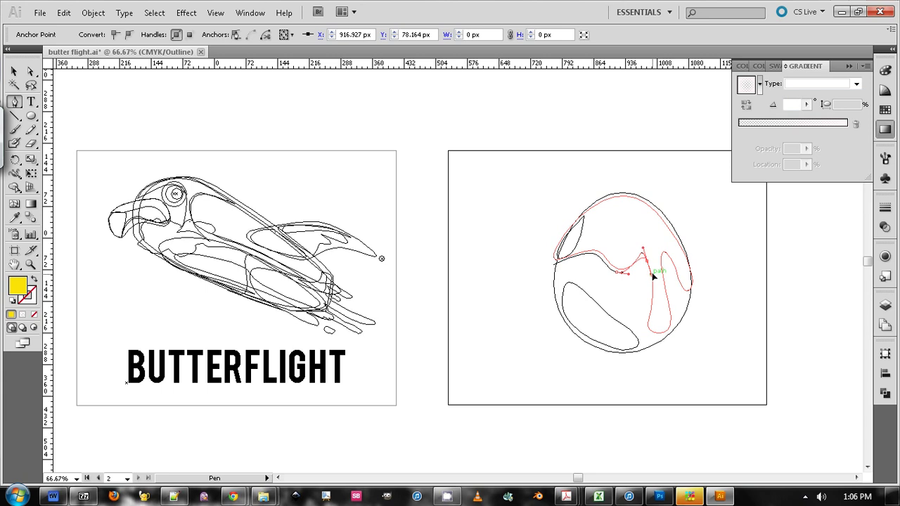
left_click_drag(655, 273, 657, 277)
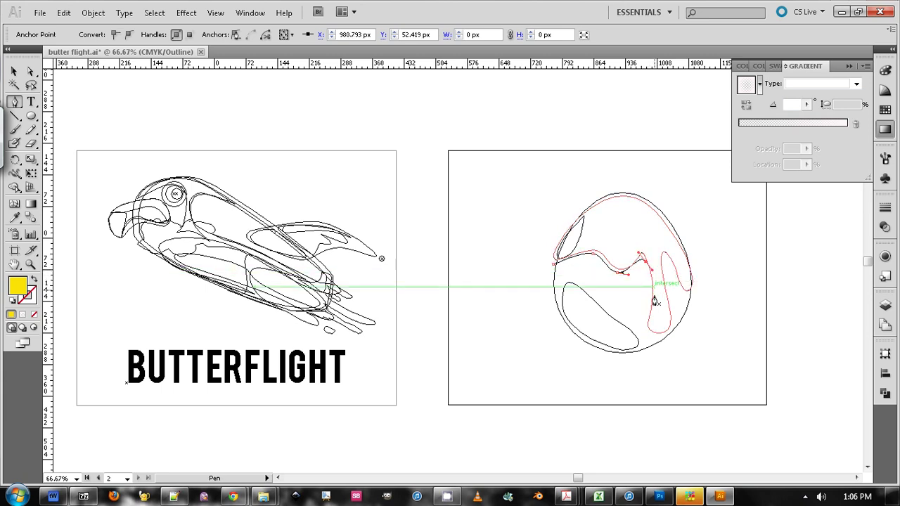
Convert the anchor above the long drip to a corner and continue the path down around the drip's tip and up to the notch beside it
left_click_drag(656, 339, 669, 338)
key("ctrl+z")
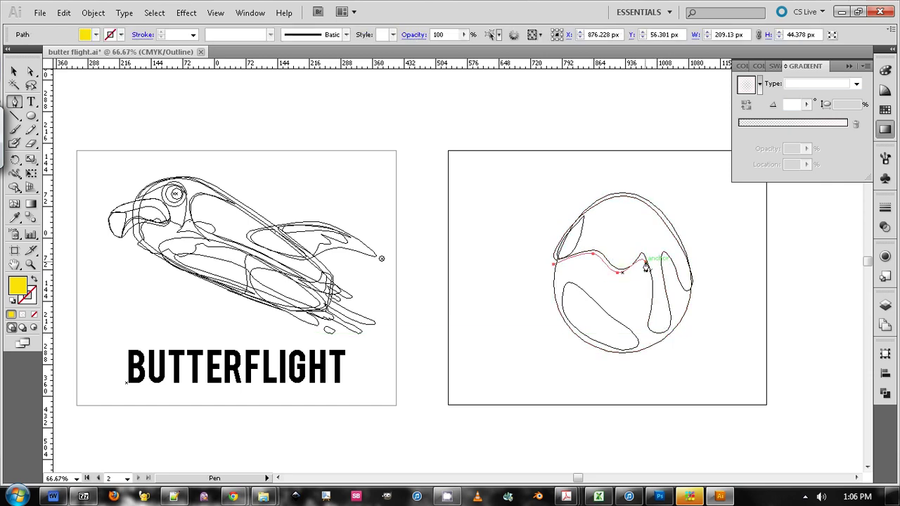
left_click(645, 263)
left_click_drag(652, 333, 658, 336)
key("ctrl+z")
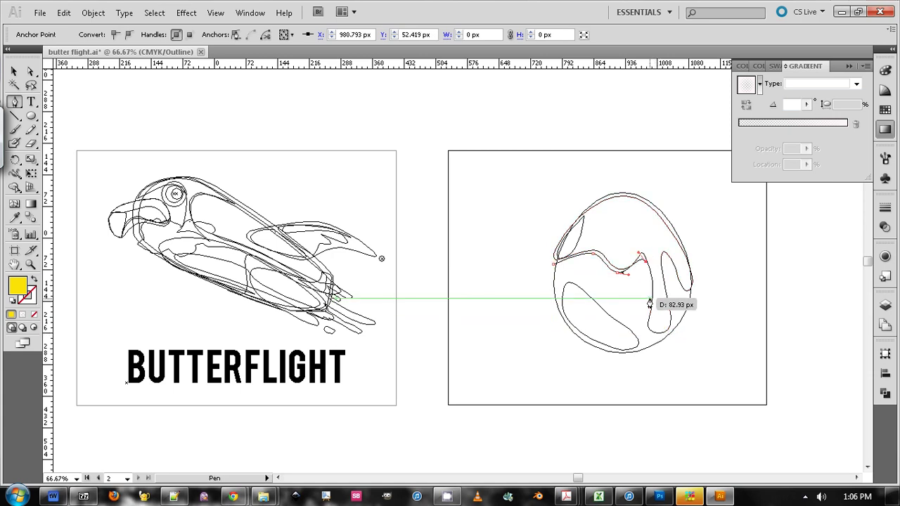
left_click_drag(650, 305, 679, 334)
left_click(661, 334)
left_click(663, 259)
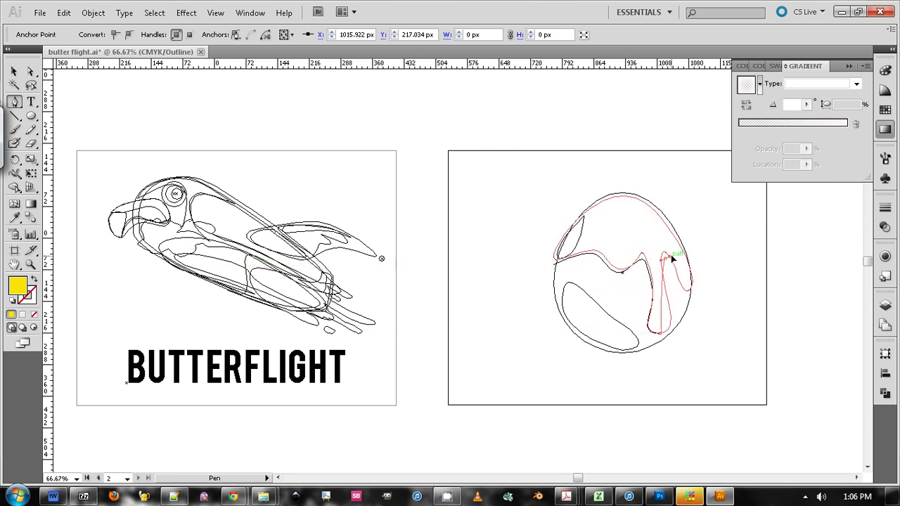
Trace the coating's right drip, close the path loosely outside the egg's top at about 346 by 347 px, and return to preview, deselected
left_click_drag(673, 259, 695, 292)
left_click(700, 286)
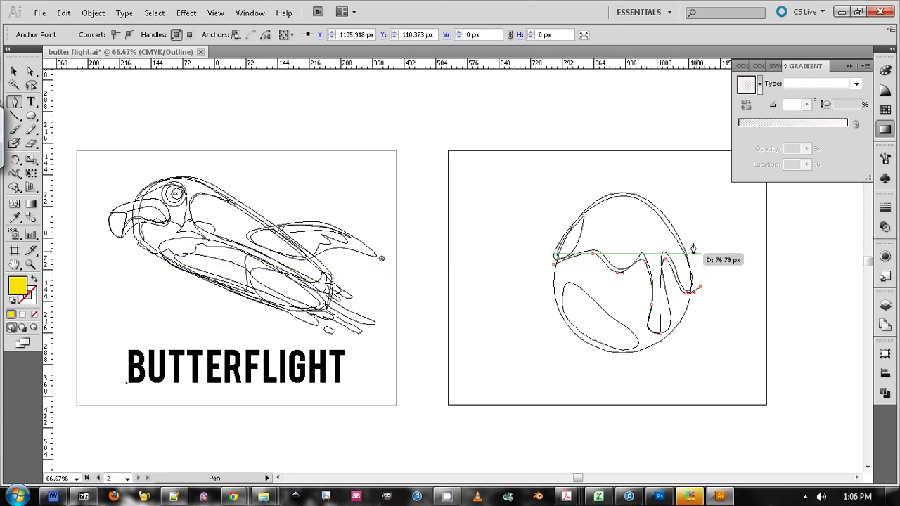
left_click_drag(635, 183, 578, 178)
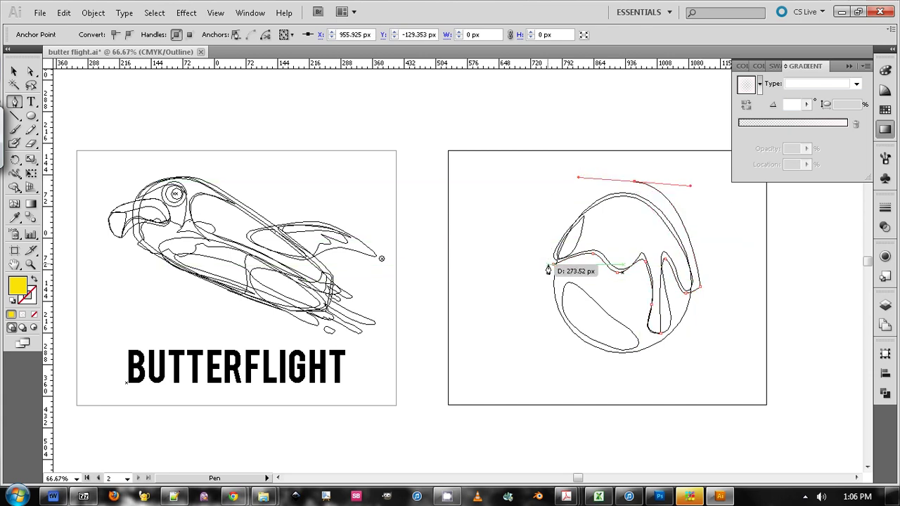
left_click_drag(558, 263, 576, 287)
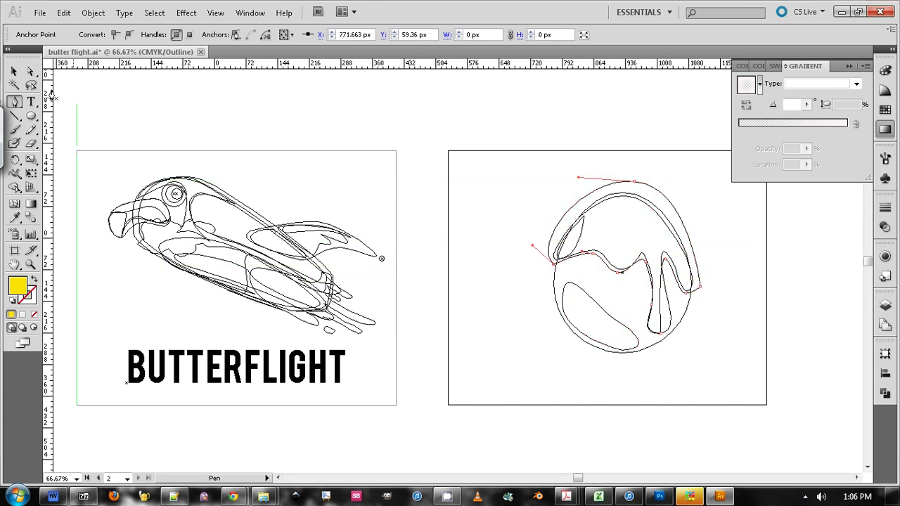
left_click(14, 71)
key("ctrl+y")
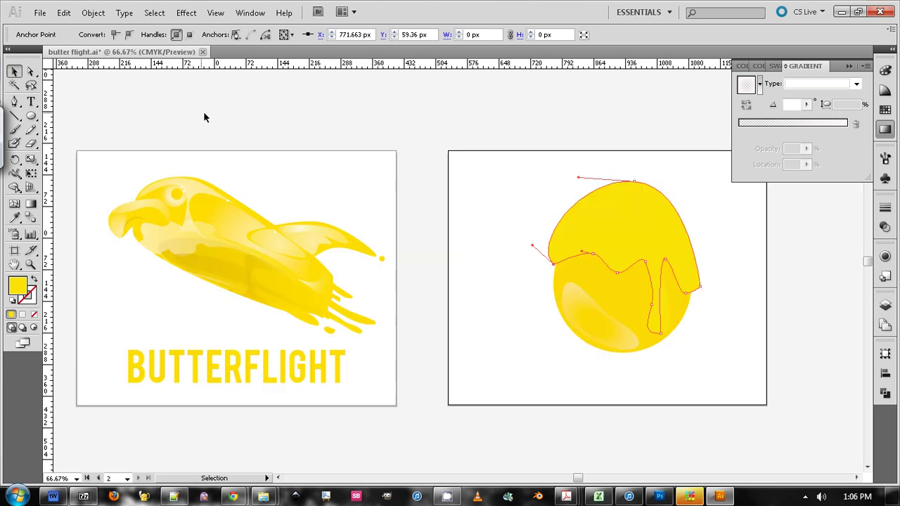
left_click(311, 120)
Fill the new coating-shaped path with grey A8A8A8
left_click(588, 198)
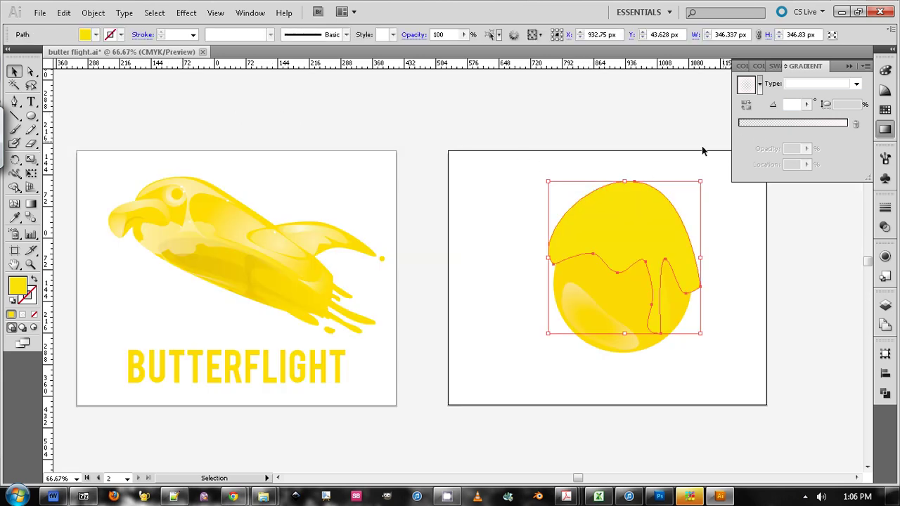
left_click(15, 290)
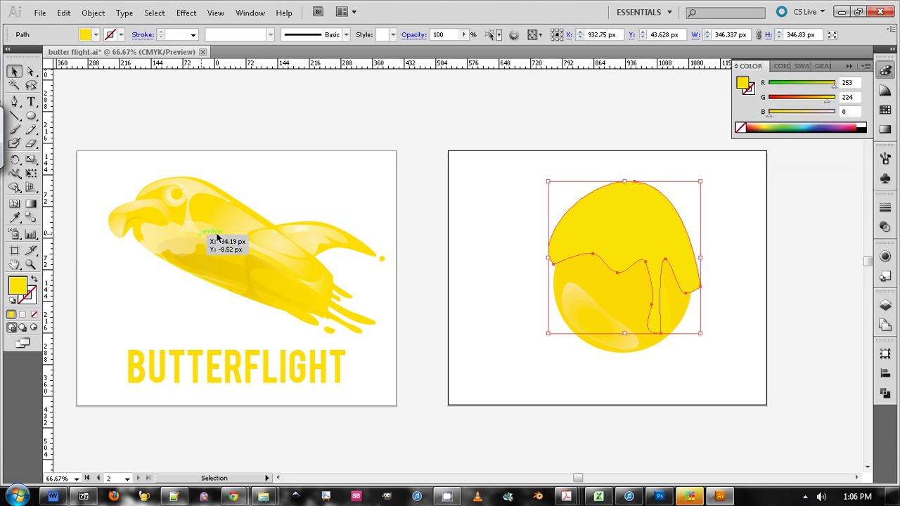
double_click(21, 288)
left_click(284, 224)
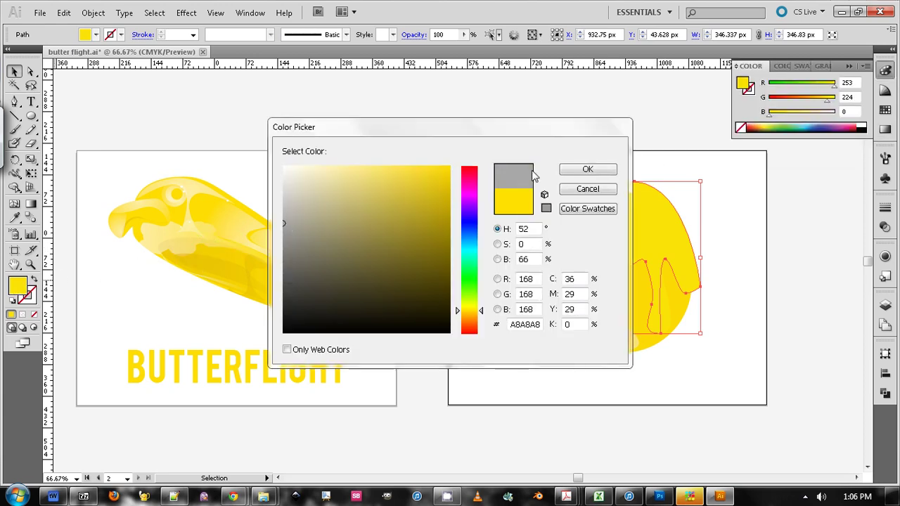
left_click(588, 171)
Set the grey coating shape's opacity to 44% and deselect it
left_click(542, 123)
left_click(462, 34)
left_click_drag(462, 47, 436, 53)
left_click(584, 197)
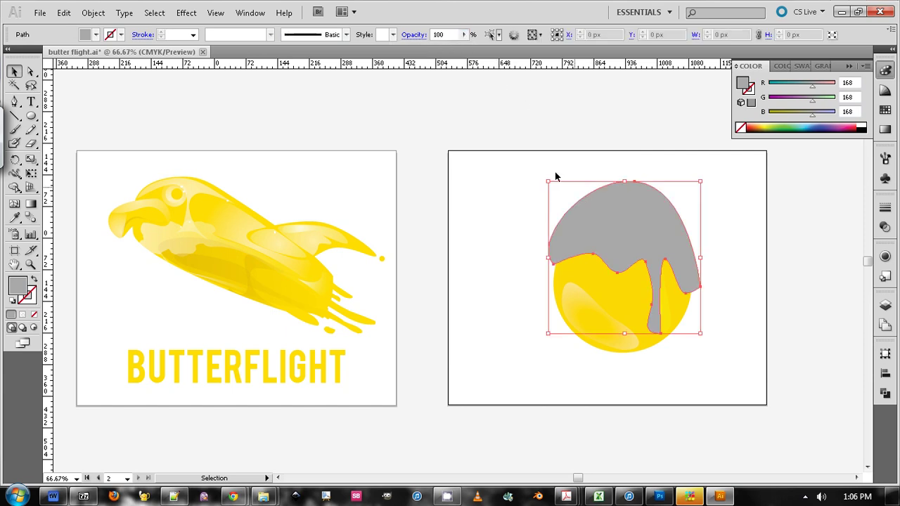
left_click(462, 34)
left_click_drag(463, 52, 423, 52)
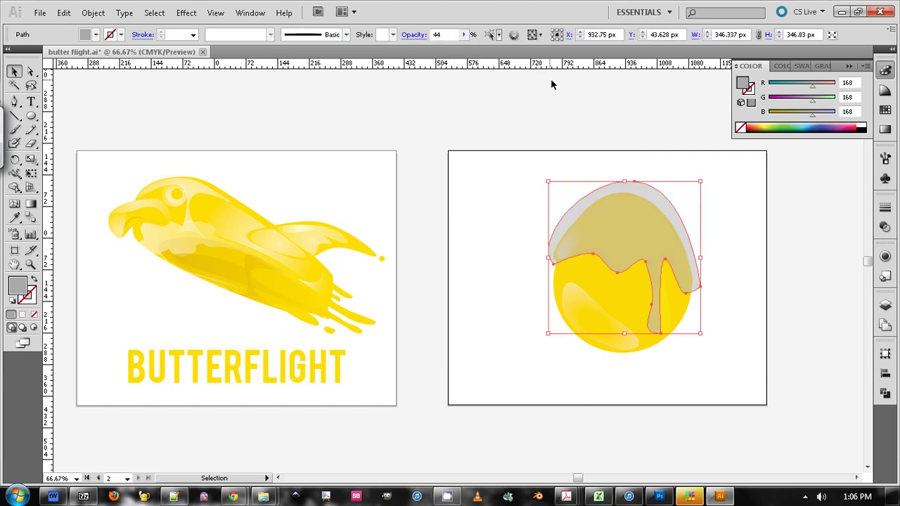
left_click(517, 129)
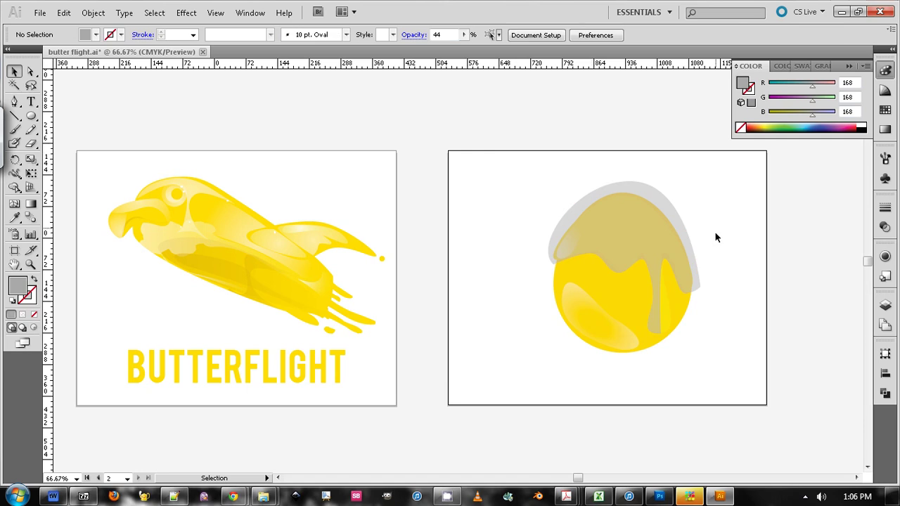
Paste a copy of the egg in front and intersect it with the grey coating shape using Pathfinder
left_click(682, 311)
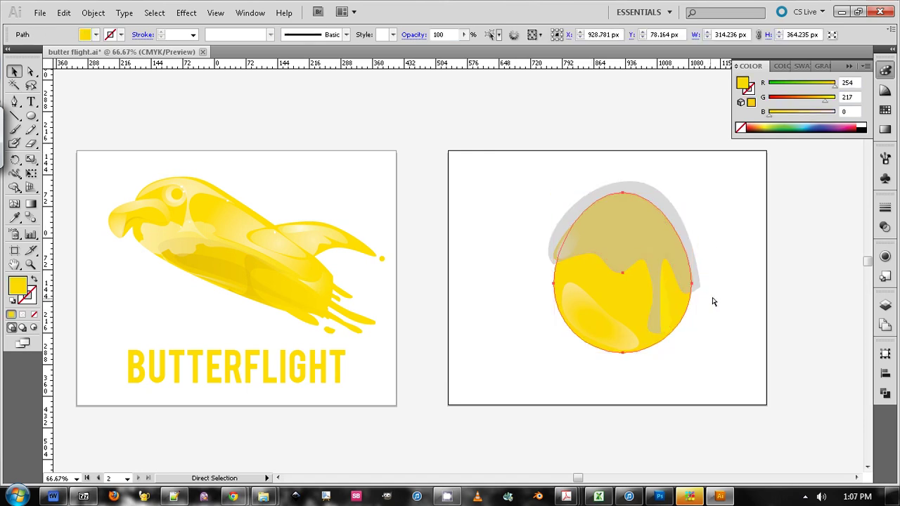
left_click(738, 283)
key("ctrl+f")
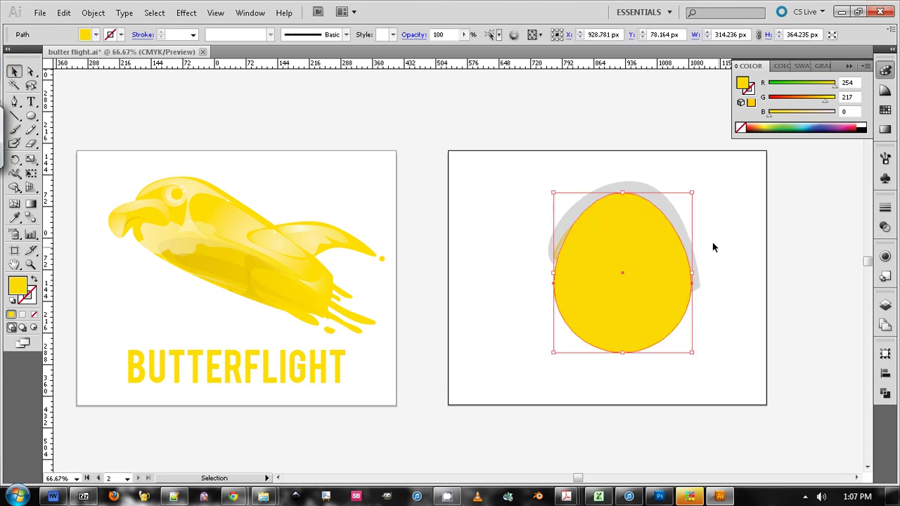
left_click(688, 230, "shift")
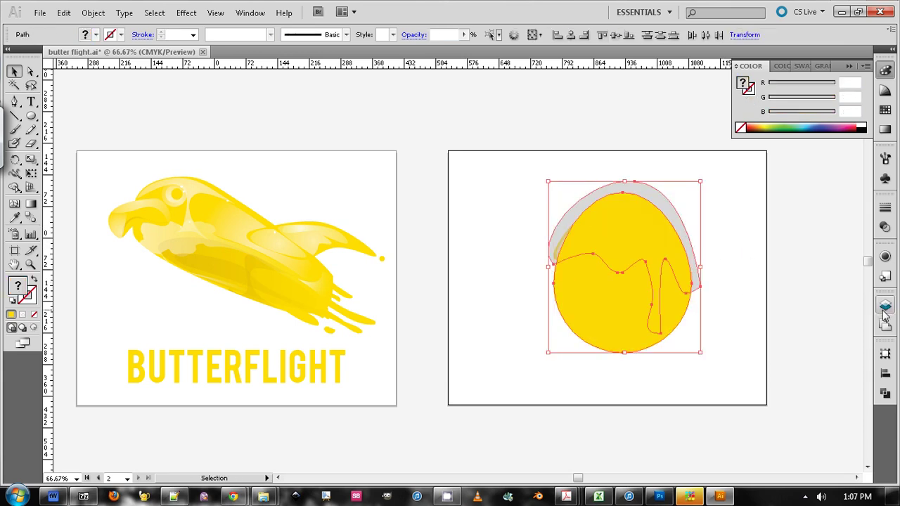
left_click(885, 355)
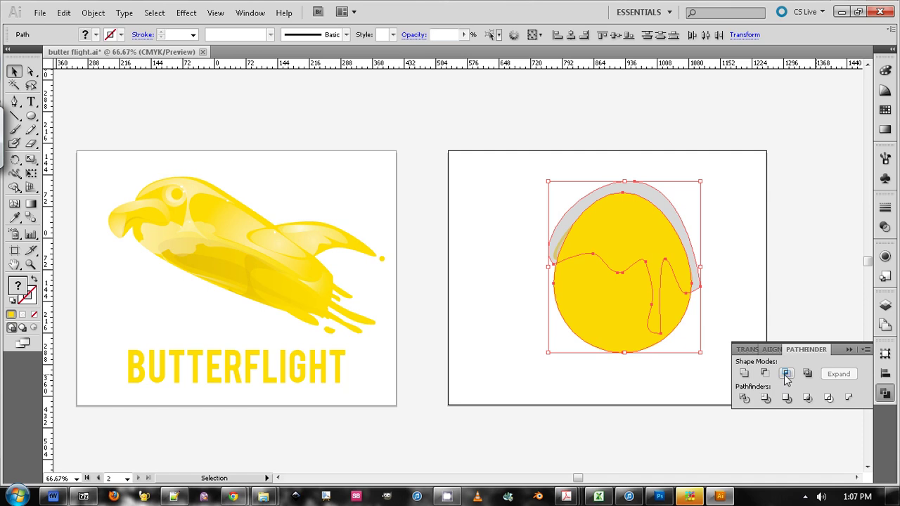
left_click(786, 372)
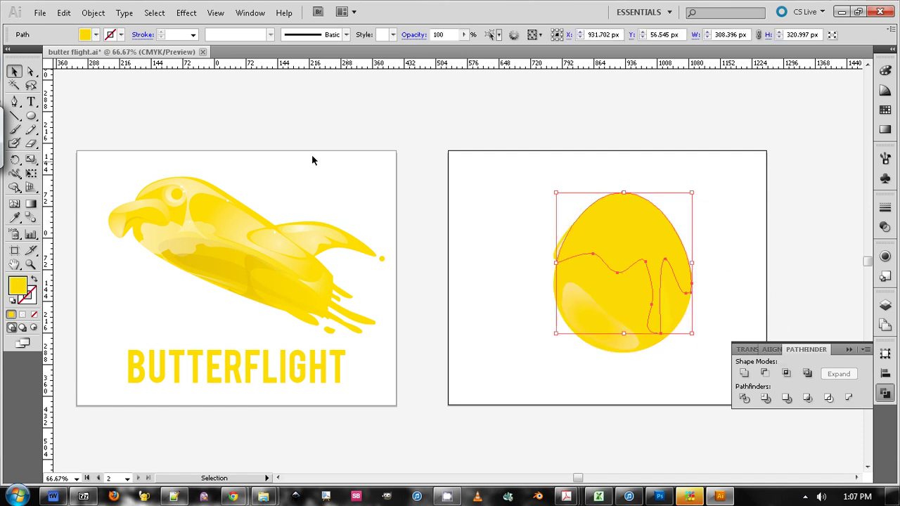
Fill the intersected drip shape over the egg with dark gold, RGB 206, 171, 0
double_click(17, 284)
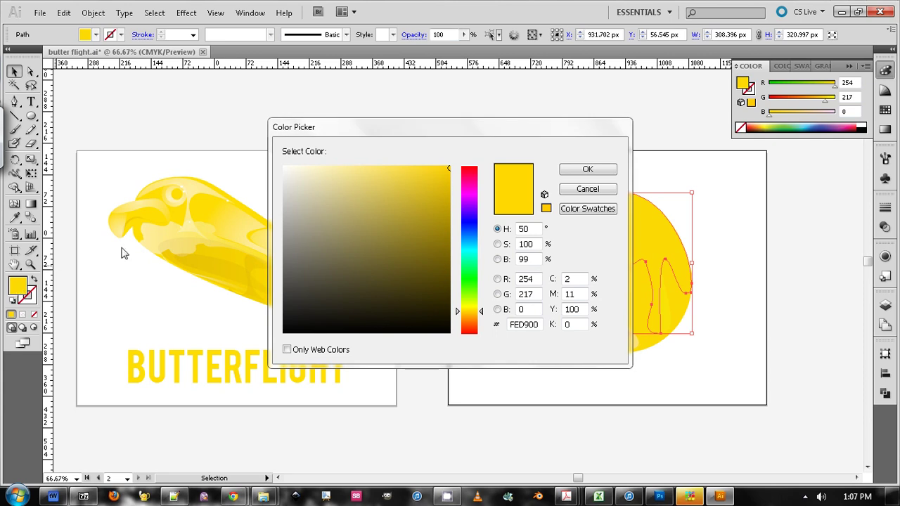
left_click_drag(433, 191, 450, 199)
left_click(578, 172)
key("ctrl+h")
key("ctrl+h")
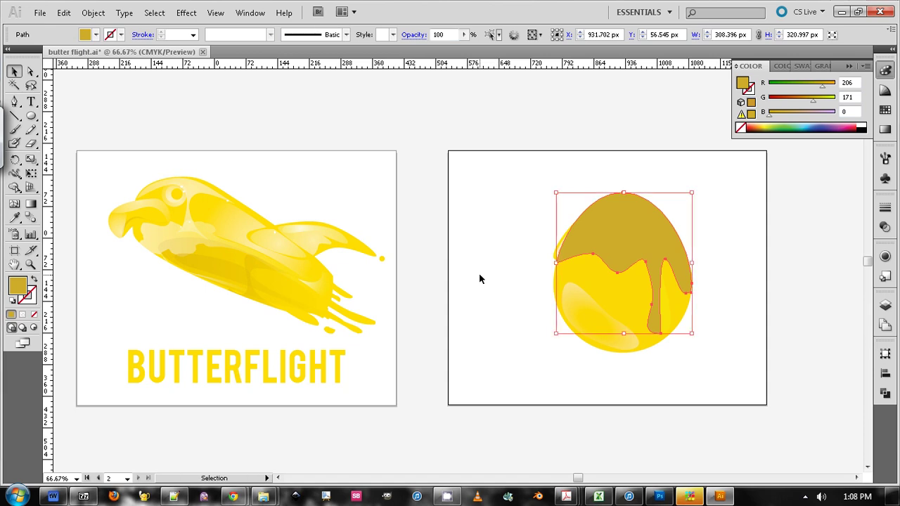
Move the dark gold drip shape behind the yellow coating but in front of the egg body, and deselect it
left_click(526, 289)
left_click(633, 231)
key("a")
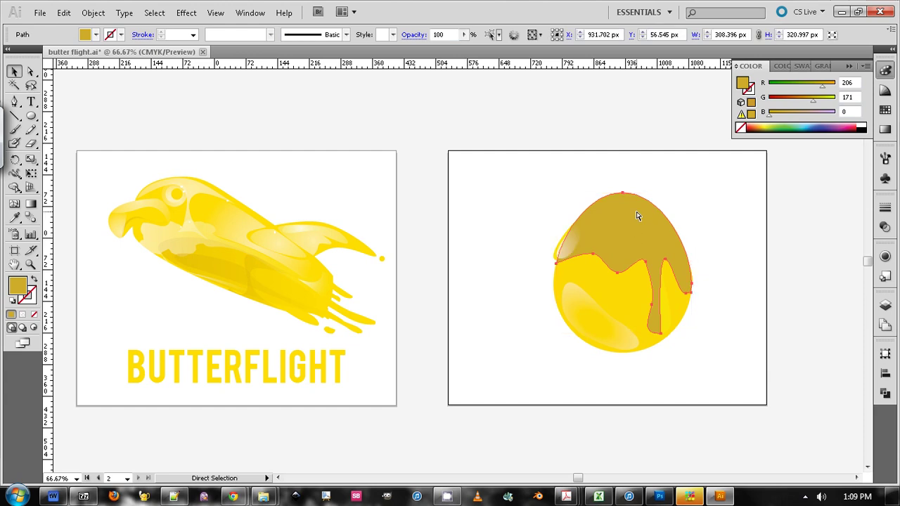
key("ctrl+shift+bracketleft")
key("ctrl+z")
key("v")
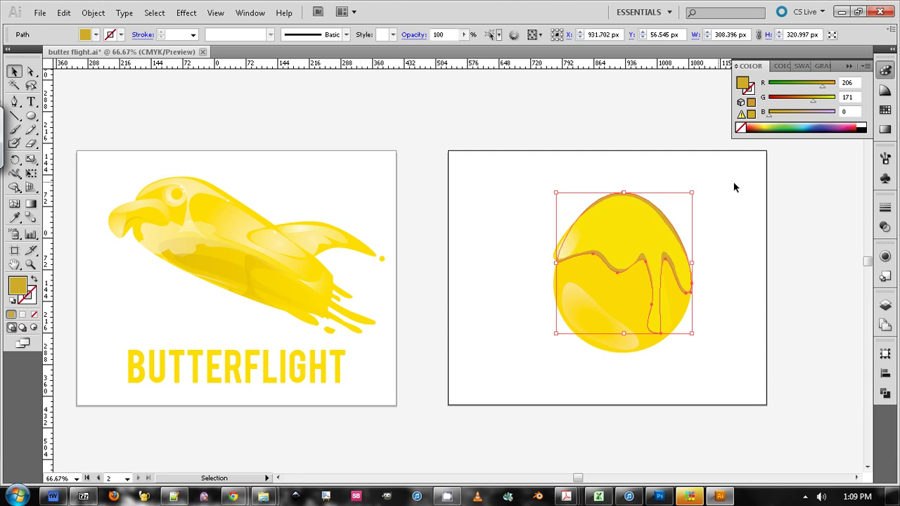
left_click(750, 202)
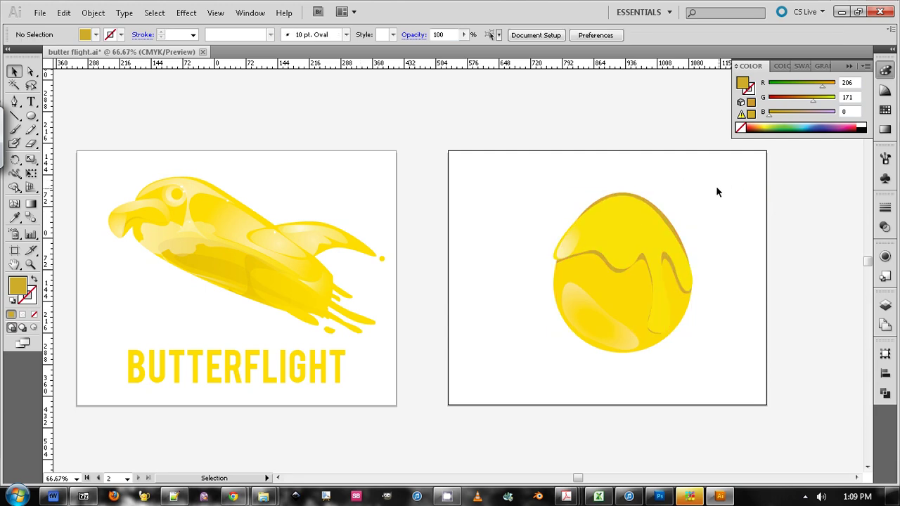
Save the dark gold fill of the drip shape behind the coating as a process-colour swatch named C=22 M=29 Y=100 K=0
left_click(679, 232)
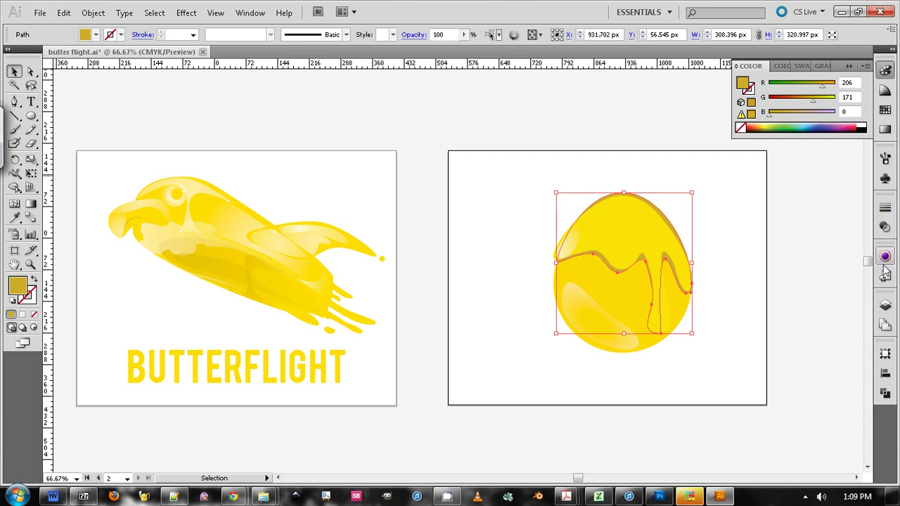
left_click(885, 305)
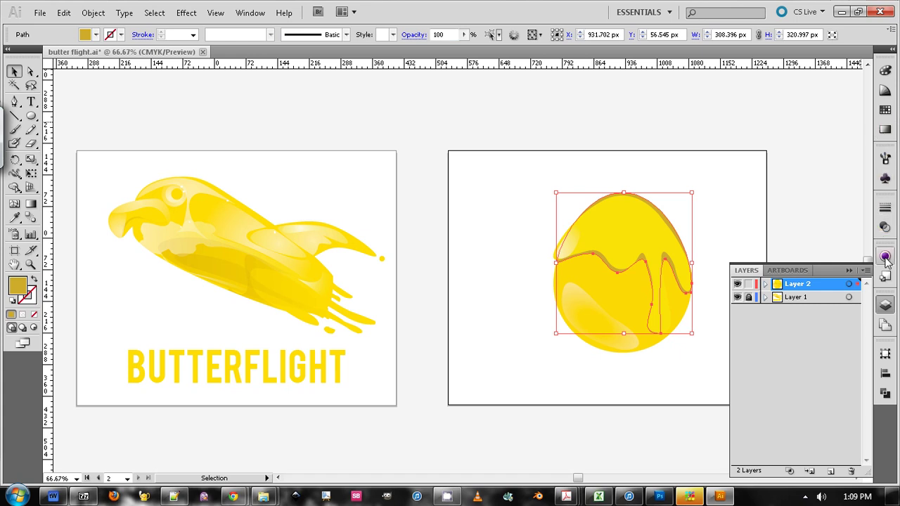
left_click(849, 270)
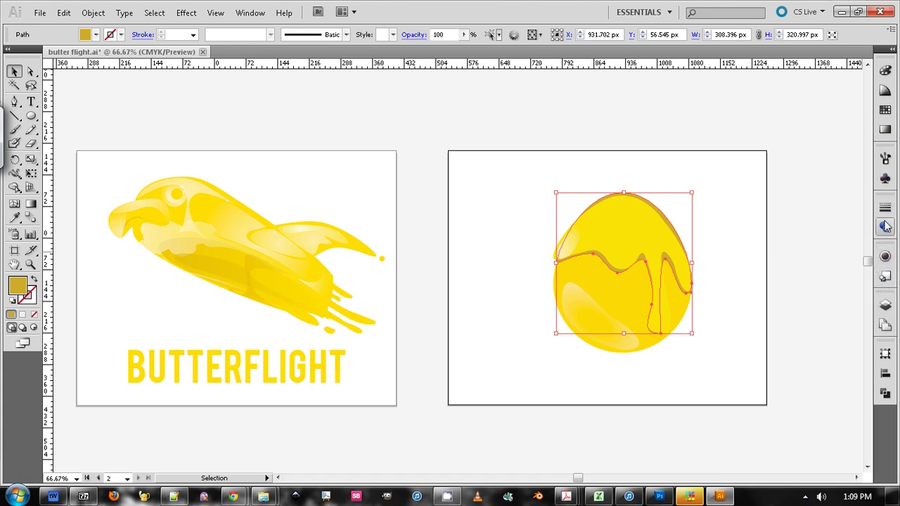
left_click(885, 130)
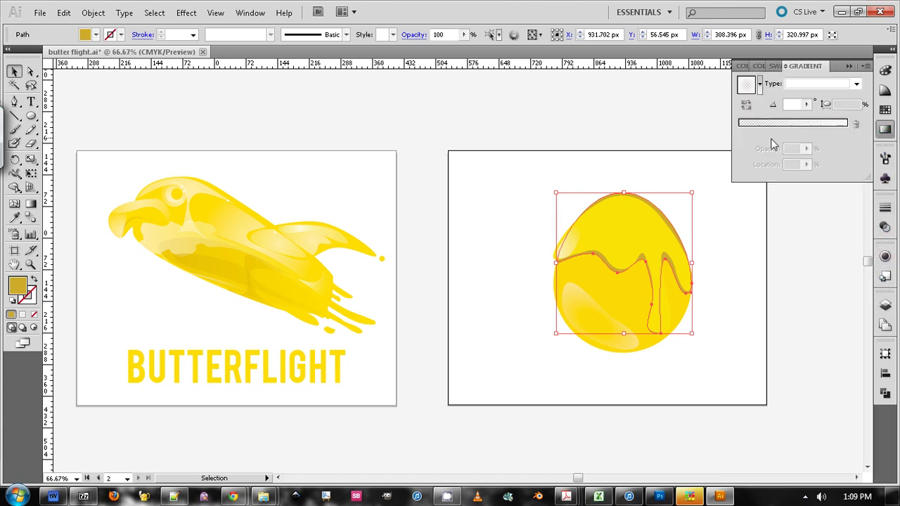
key("i")
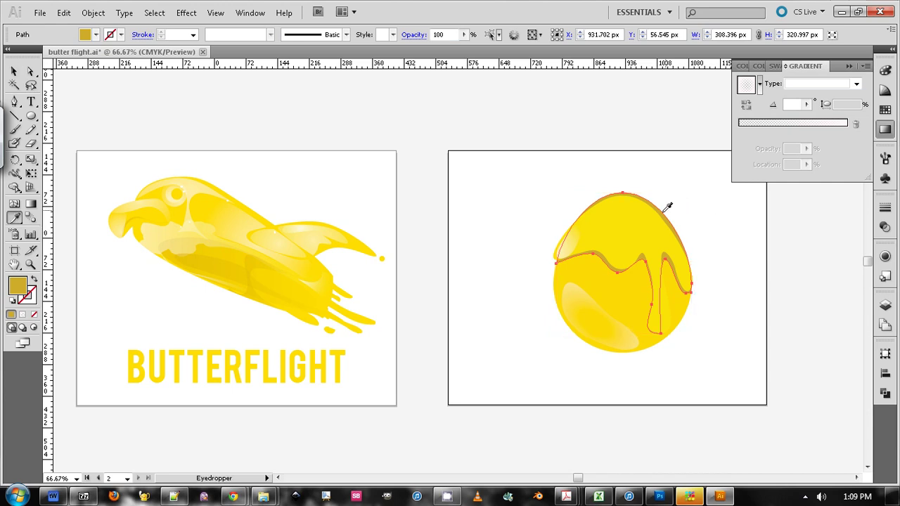
left_click(885, 109)
left_click(789, 132)
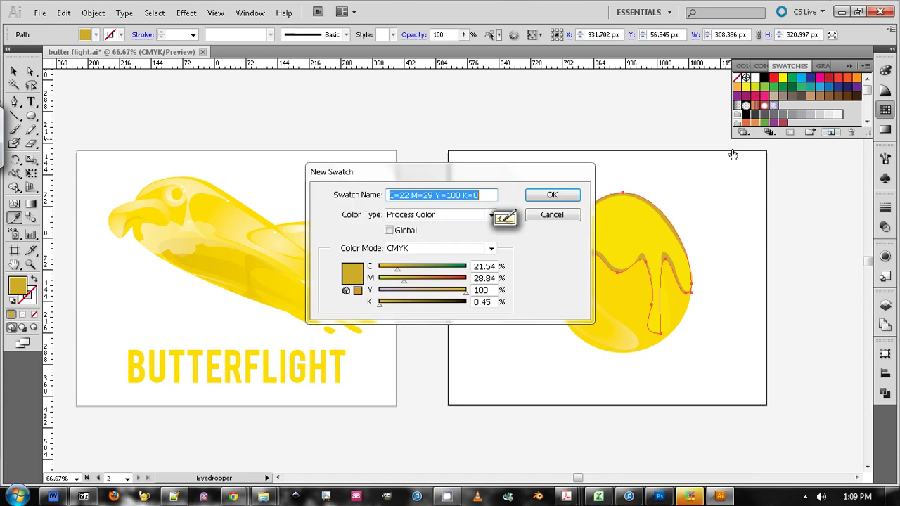
left_click(552, 195)
key("v")
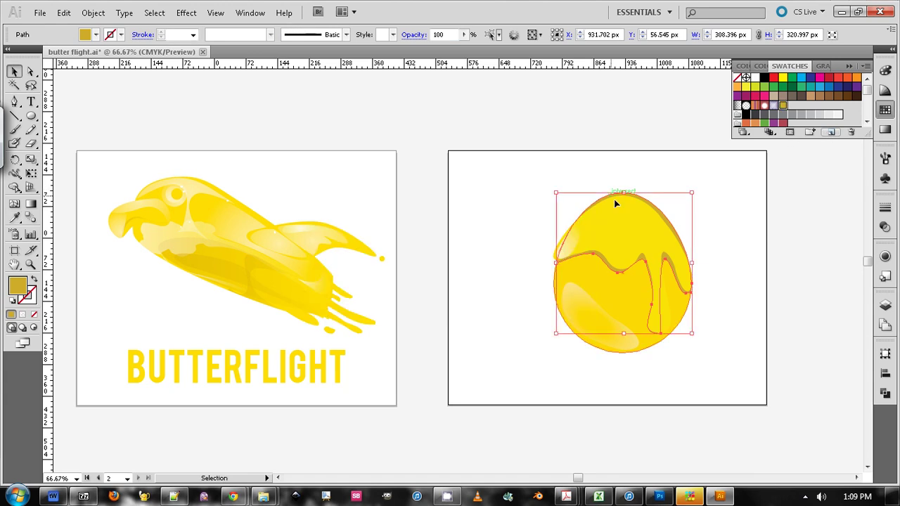
Give the dark gold drip shape a radial gradient fill and colour its inner stop with the saved gold swatch
left_click(669, 211)
left_click(666, 210)
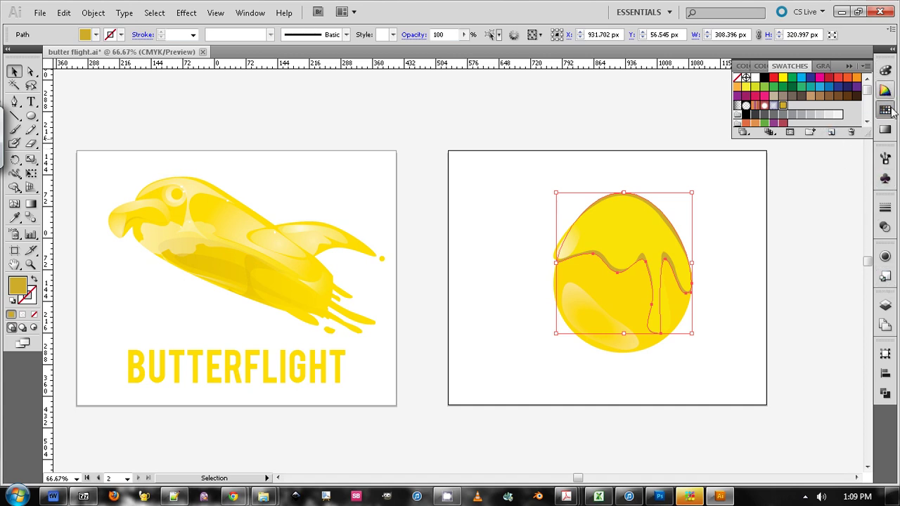
left_click(885, 129)
left_click(776, 124)
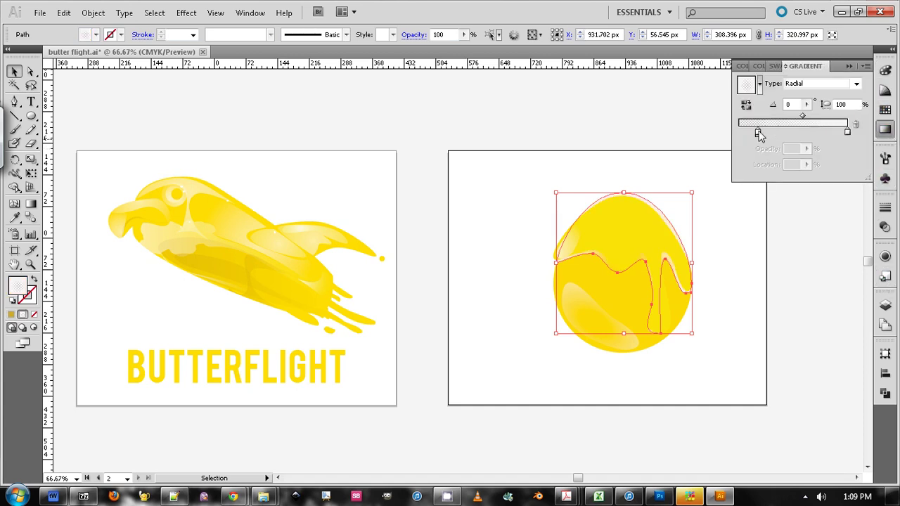
double_click(759, 133)
left_click(731, 179)
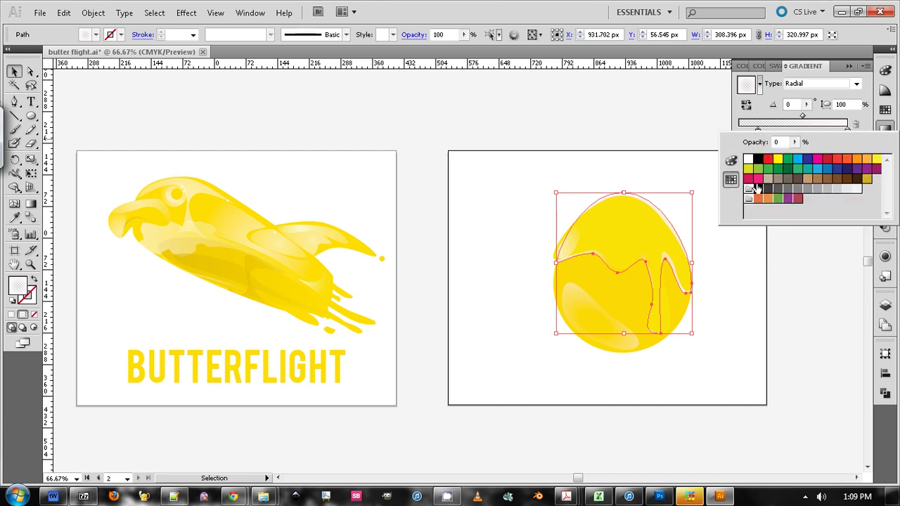
left_click(797, 199)
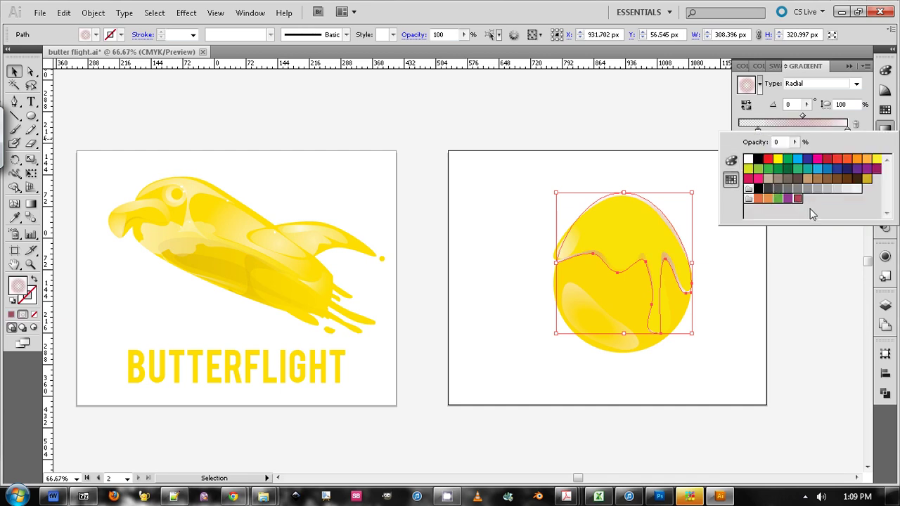
left_click(867, 180)
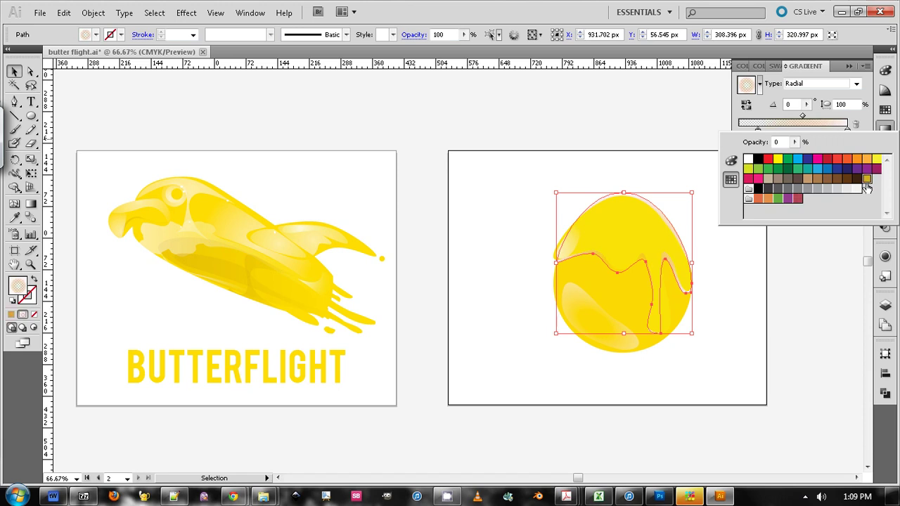
left_click(866, 133)
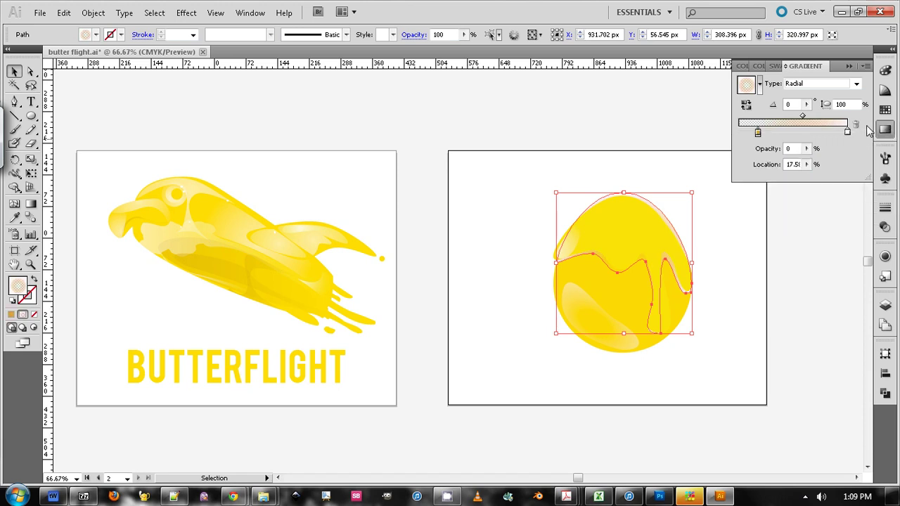
left_click(752, 244)
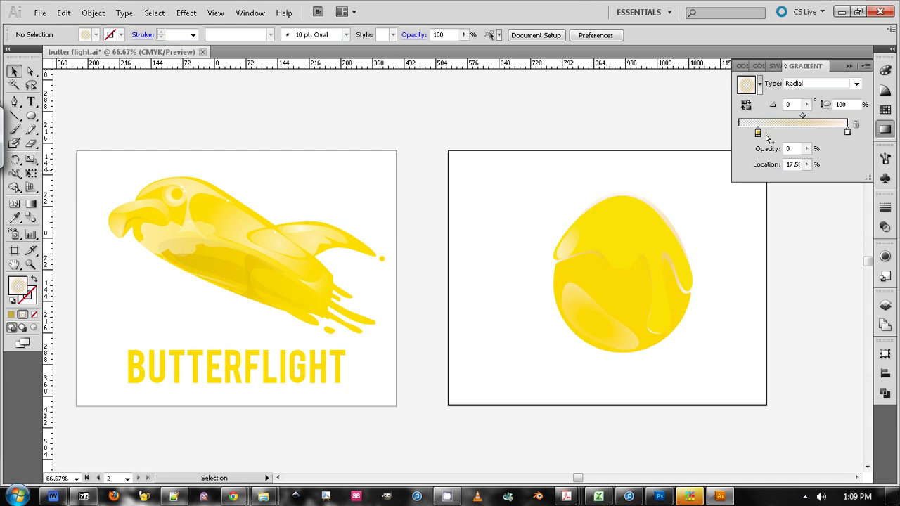
Try making both stops of the radial gradient gold, with the outer stop at 100% opacity and 100% location
left_click_drag(757, 132, 738, 132)
left_click_drag(841, 132, 839, 131)
left_click(750, 133)
left_click_drag(738, 133, 834, 156)
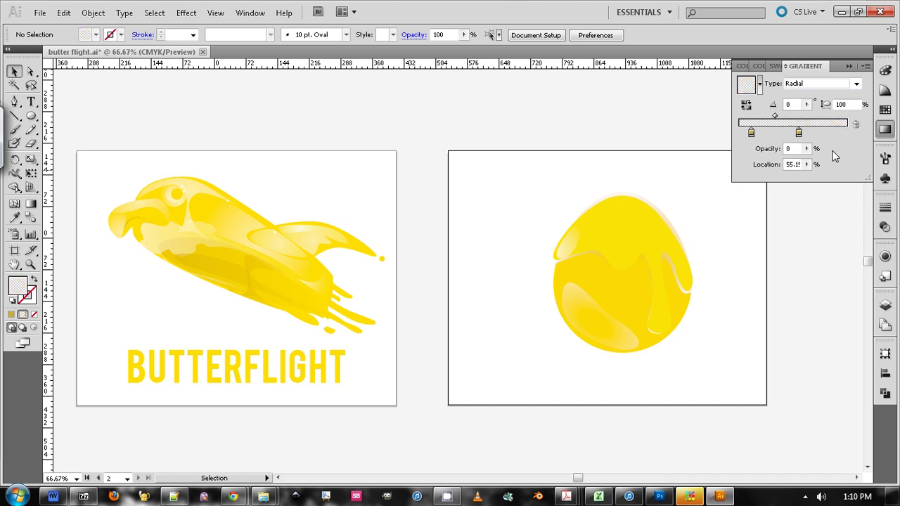
left_click(806, 149)
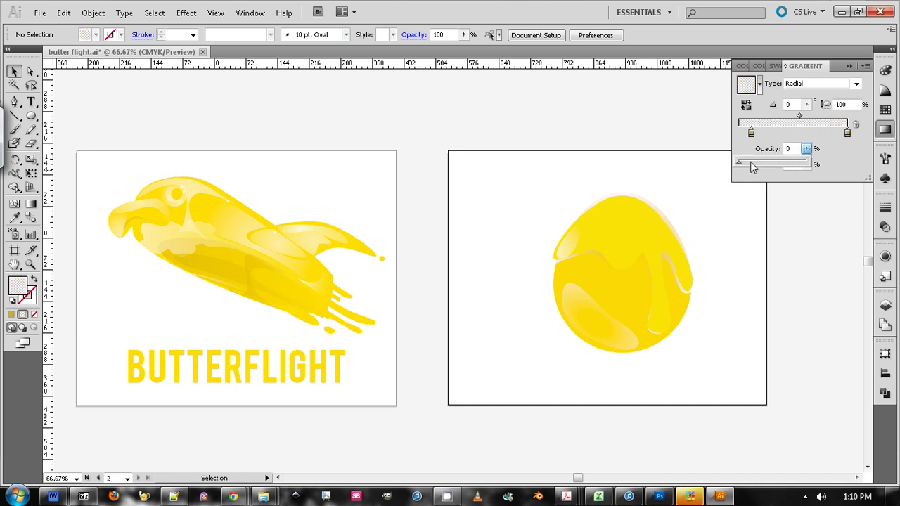
left_click_drag(829, 165, 824, 165)
left_click(676, 234)
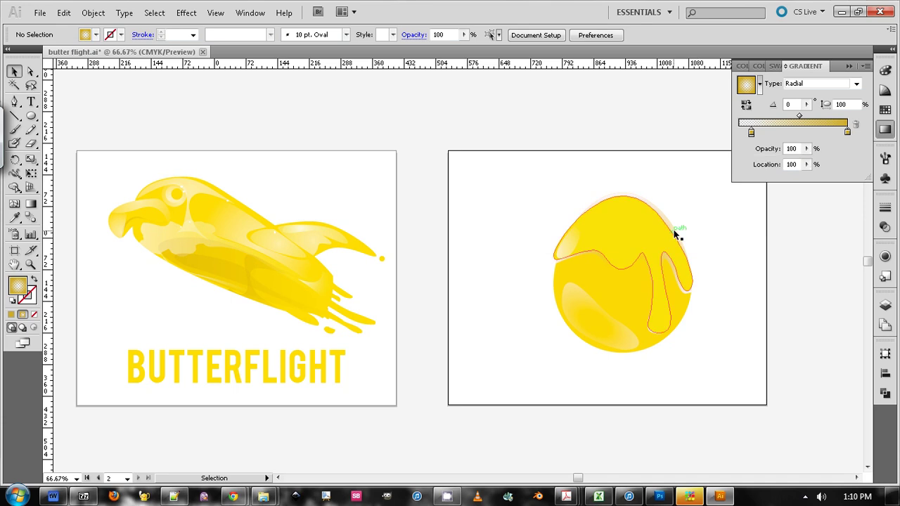
Set the gold inner stop of the drip shape's radial gradient to location 0% and opacity 100%, and deselect the shape
left_click(673, 232)
left_click_drag(758, 132, 738, 132)
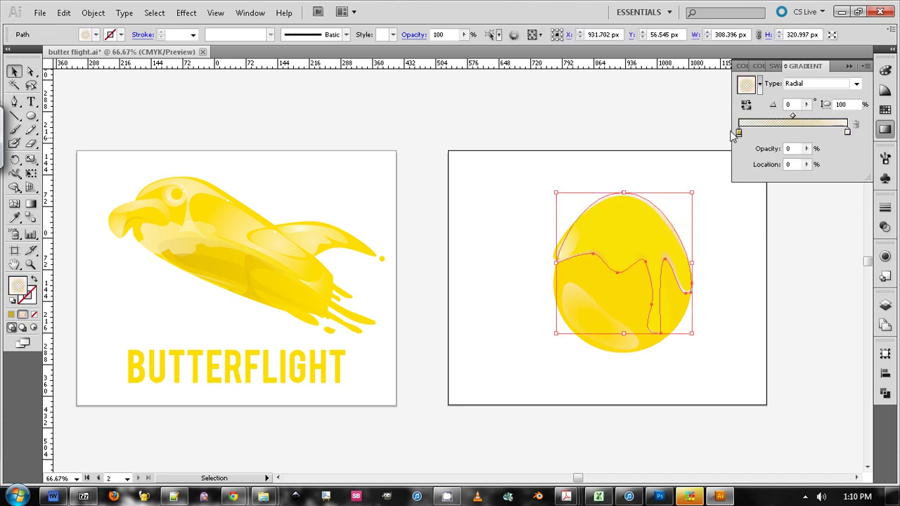
left_click(806, 149)
left_click_drag(823, 157, 820, 160)
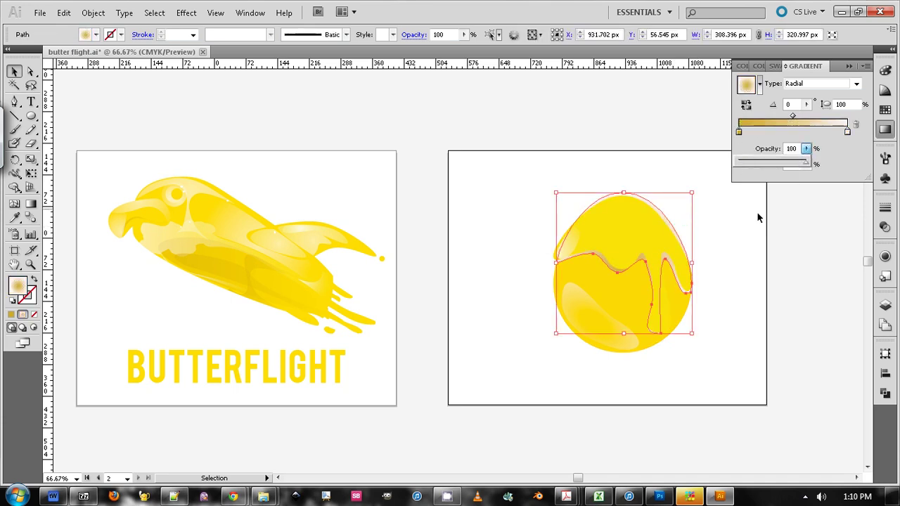
left_click(747, 224)
left_click(690, 216)
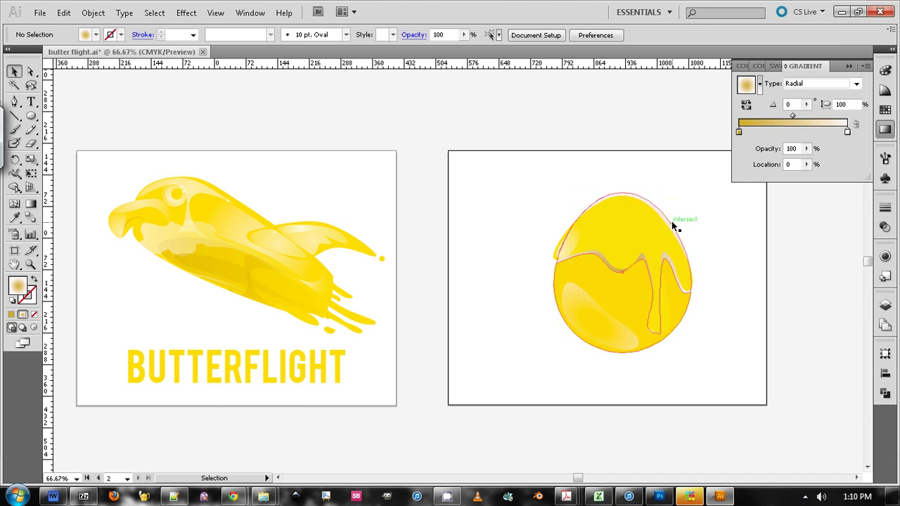
Set the white outer stop of the drip shape's gradient to 0% opacity at location 100%, and deselect the shape
left_click(670, 221)
left_click(847, 131)
left_click(806, 148)
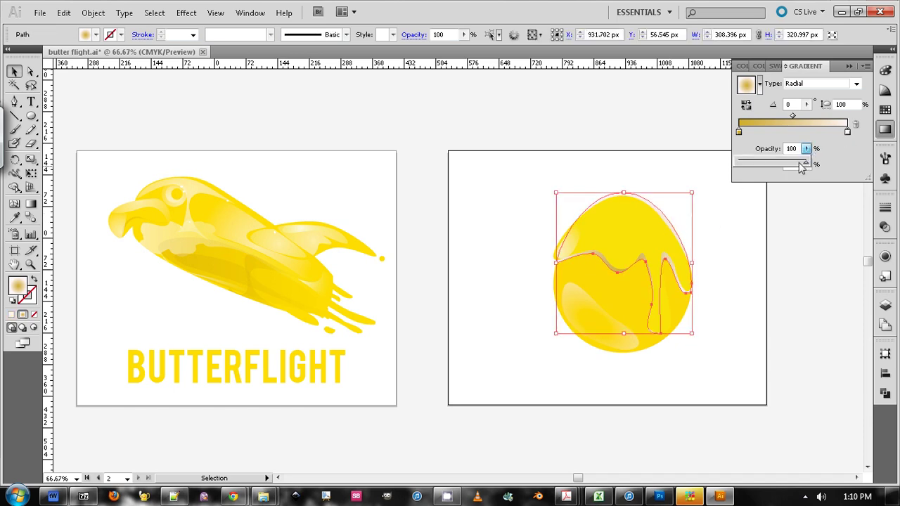
left_click_drag(807, 165, 712, 171)
left_click(757, 132)
left_click(806, 149)
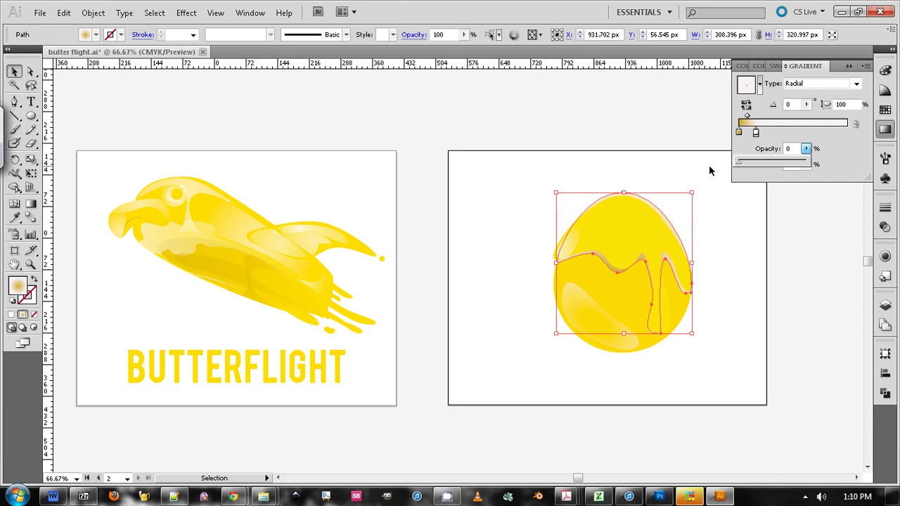
left_click_drag(756, 133, 864, 141)
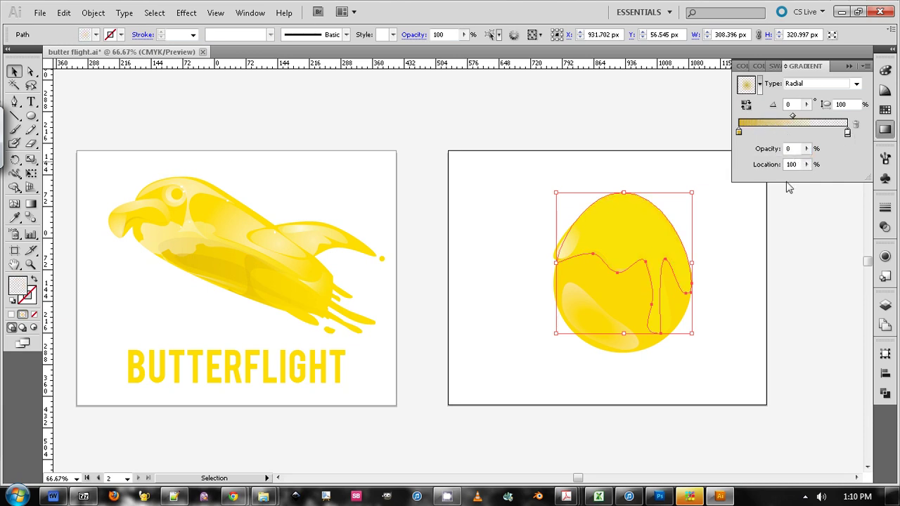
left_click(779, 228)
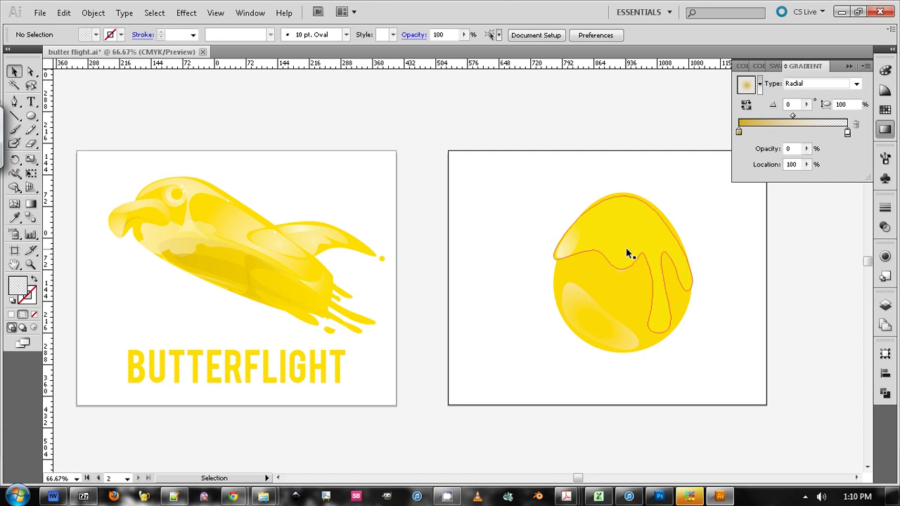
left_click(628, 250)
left_click(746, 238)
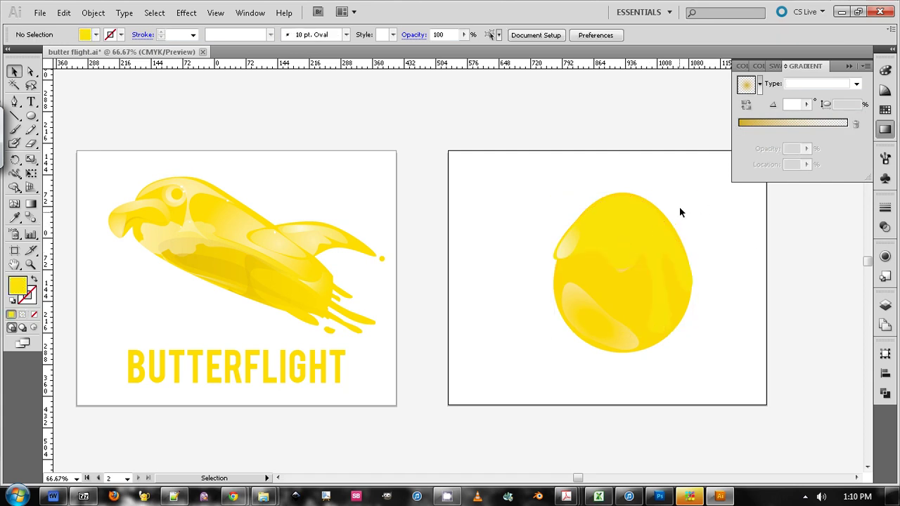
key("p")
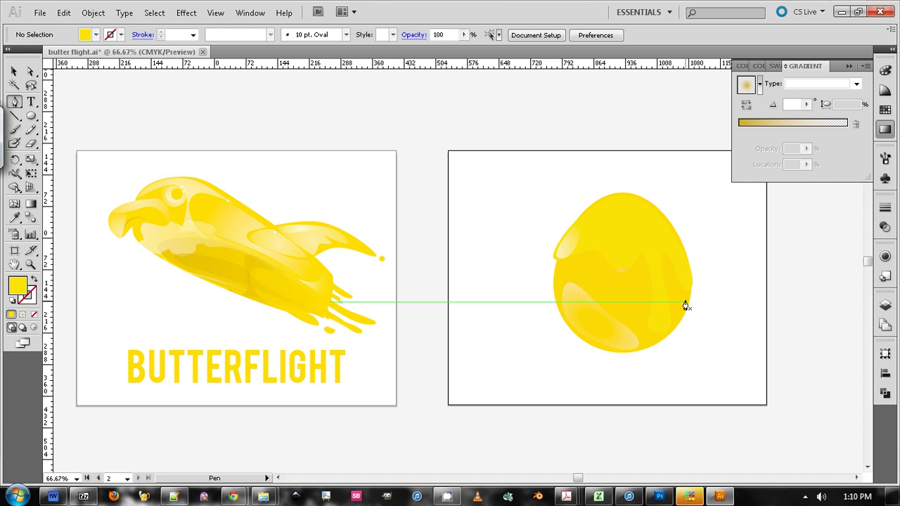
Shift the centre of the drip shape's radial gradient down the egg and widen its radius past the egg's right edge with the Gradient tool
key("v")
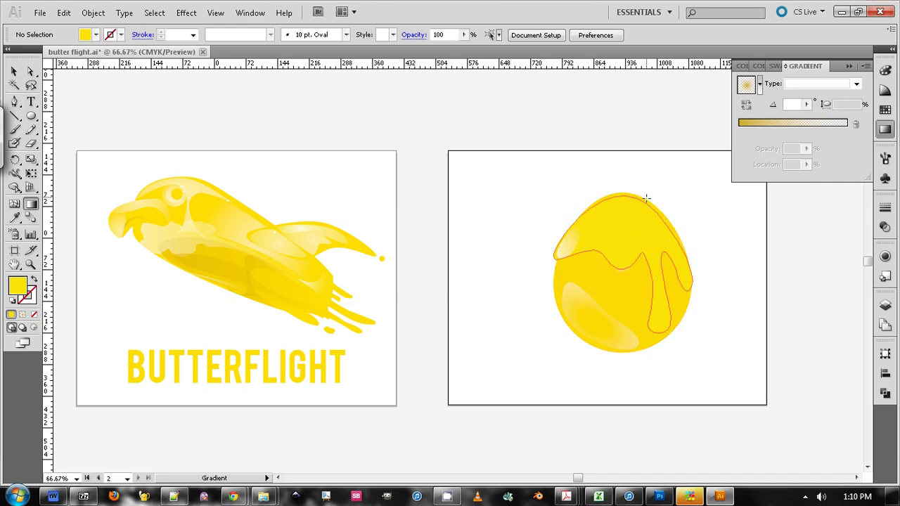
key("v")
left_click(650, 220)
key("g")
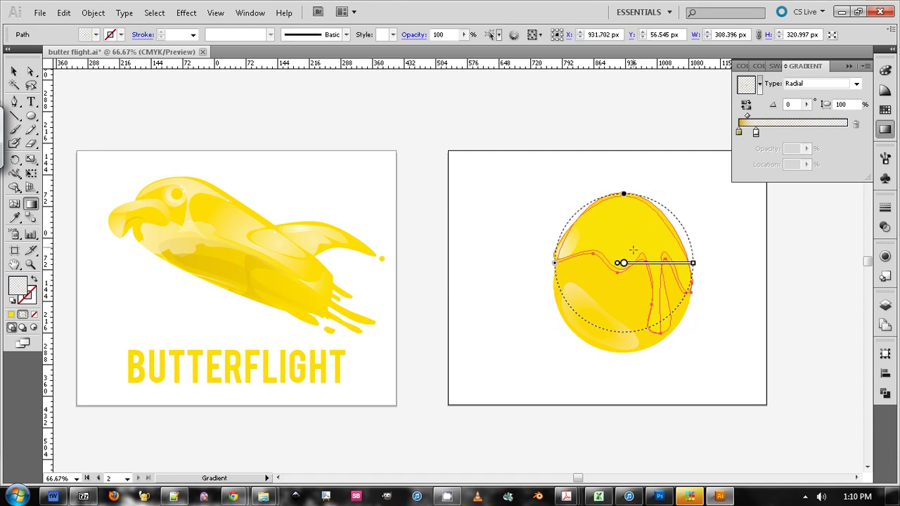
mouse_move(626, 262)
left_mouse_down()
mouse_move(640, 293)
mouse_move(618, 208)
mouse_move(690, 212)
left_mouse_up()
left_click_drag(618, 213, 624, 282)
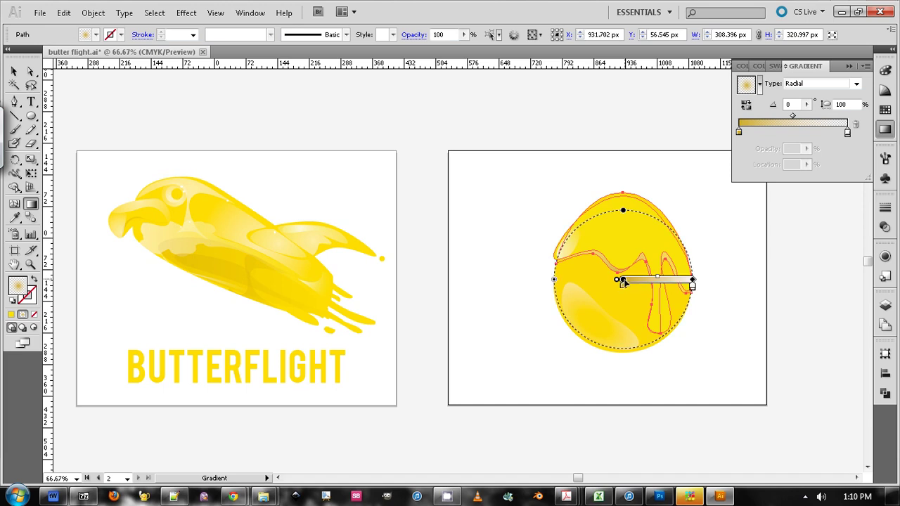
left_click_drag(692, 281, 736, 281)
mouse_move(633, 283)
left_mouse_down()
mouse_move(624, 317)
mouse_move(619, 309)
left_mouse_up()
key("v")
left_click(14, 71)
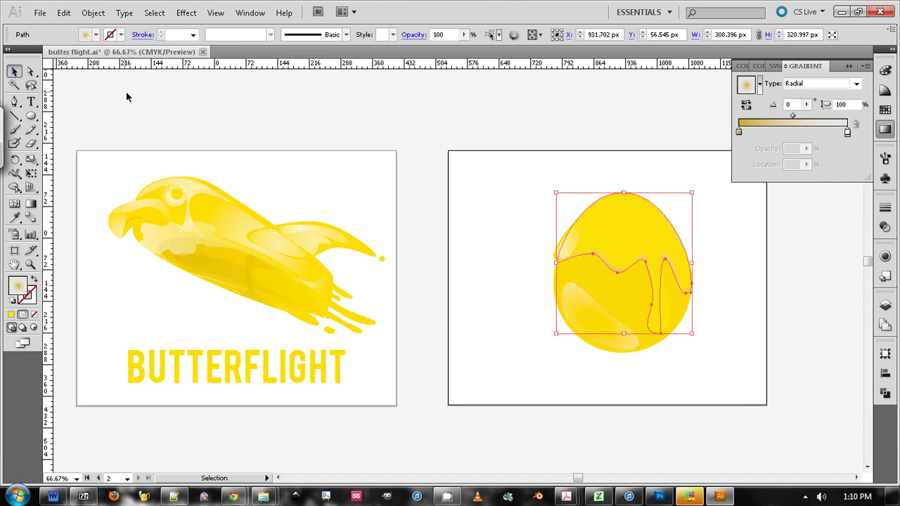
Revert the drip shadow's radial gradient to a gold inner stop of 37% opacity at location 10.3%, and deselect the shape
left_click(393, 134)
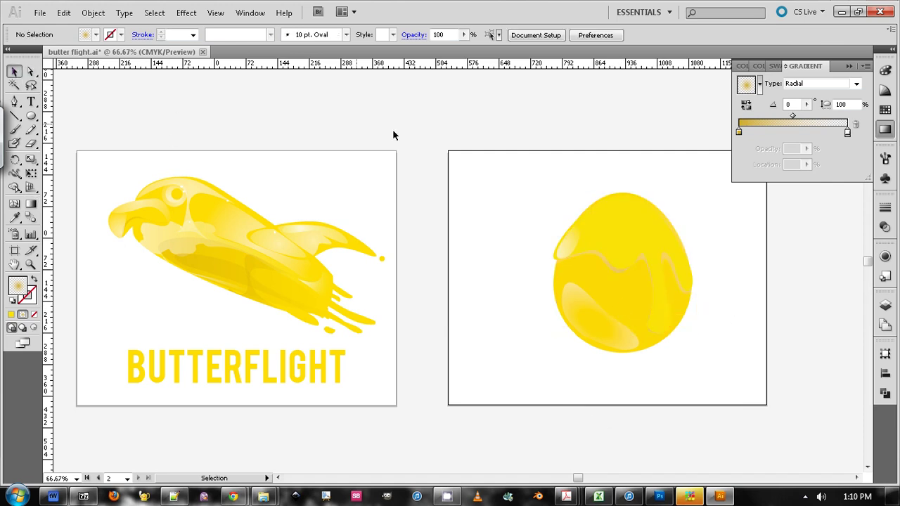
left_click(614, 270)
left_click(739, 132)
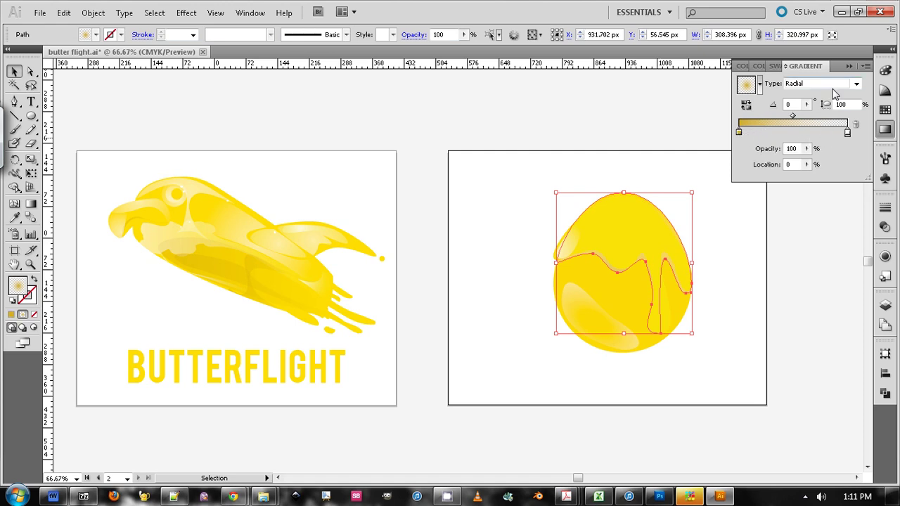
key("ctrl")
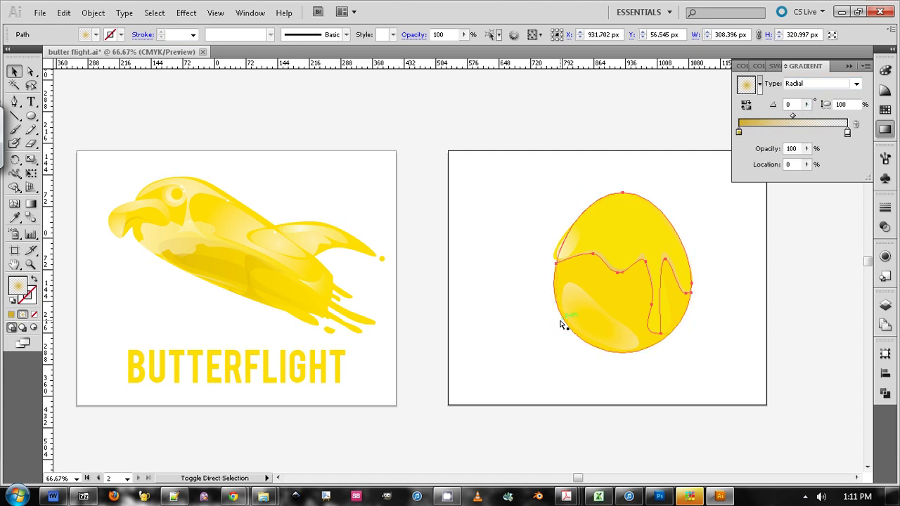
left_click(683, 213)
Draw a closed curved band about 242 px wide and 162 px high across the egg's upper coating with the Pen tool
key("p")
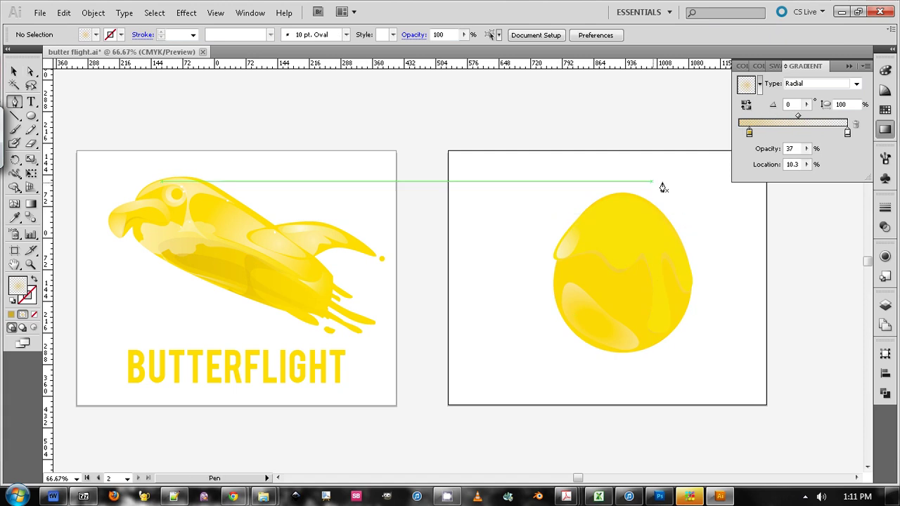
left_click_drag(666, 227, 618, 193)
left_click(607, 201)
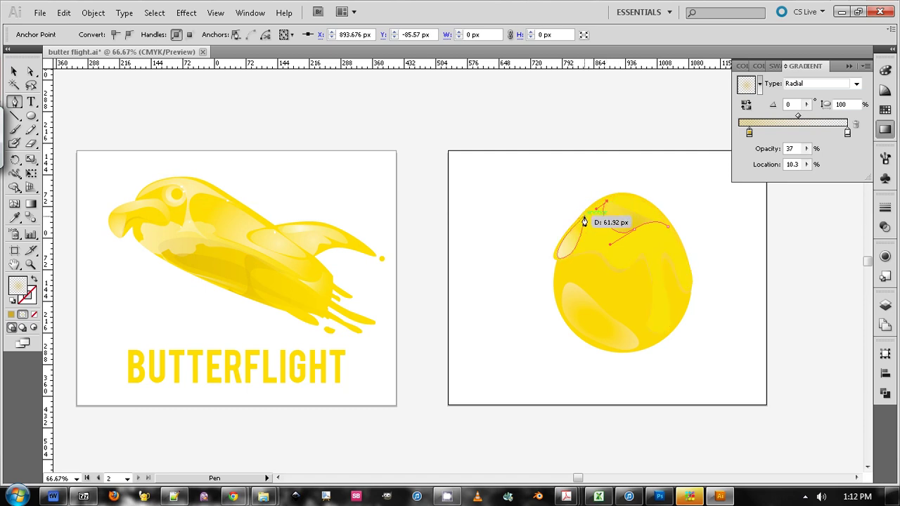
left_click_drag(583, 222, 572, 228)
left_click(584, 215)
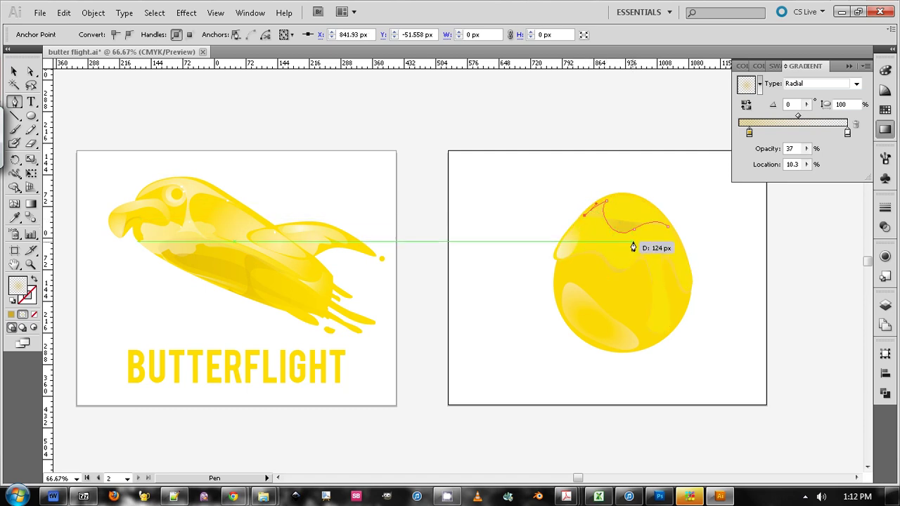
left_click_drag(629, 236, 679, 257)
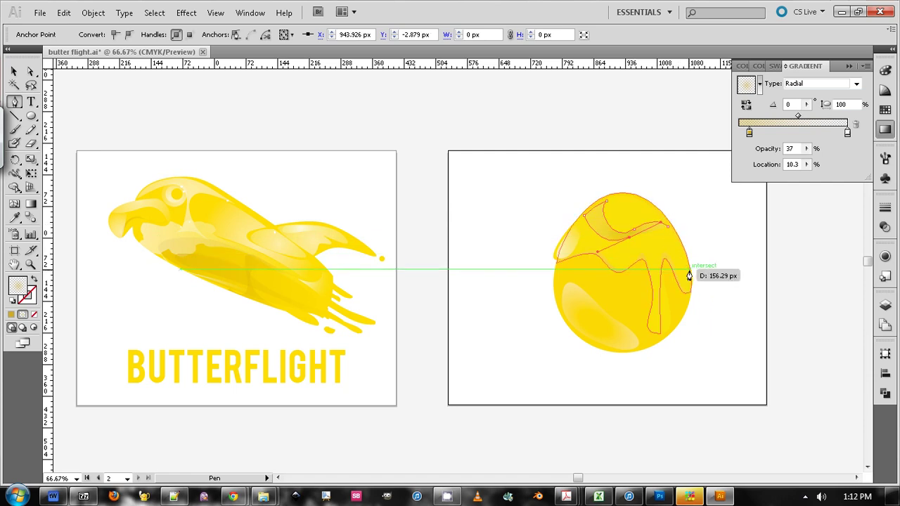
left_click_drag(673, 263, 693, 291)
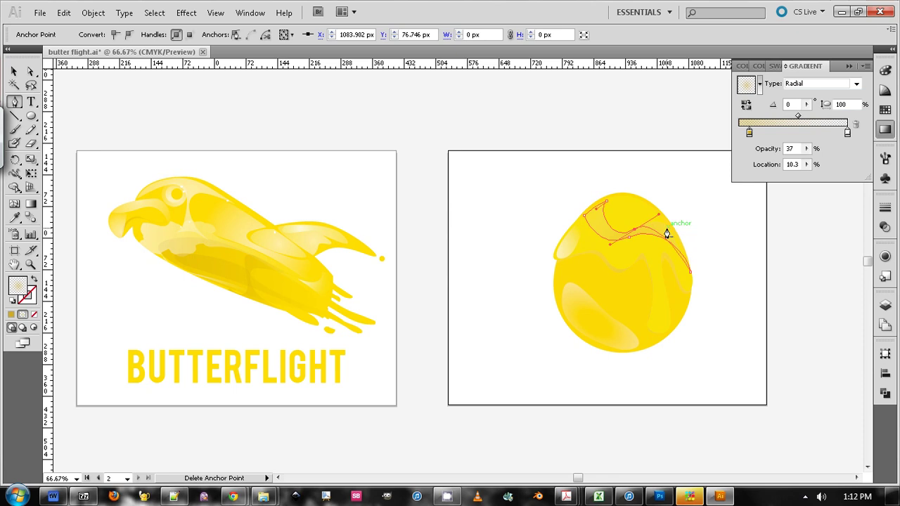
Undo the closing of the curved band, make its lower right end a corner point, and close the path again with a smooth curve
left_click(688, 231, "ctrl")
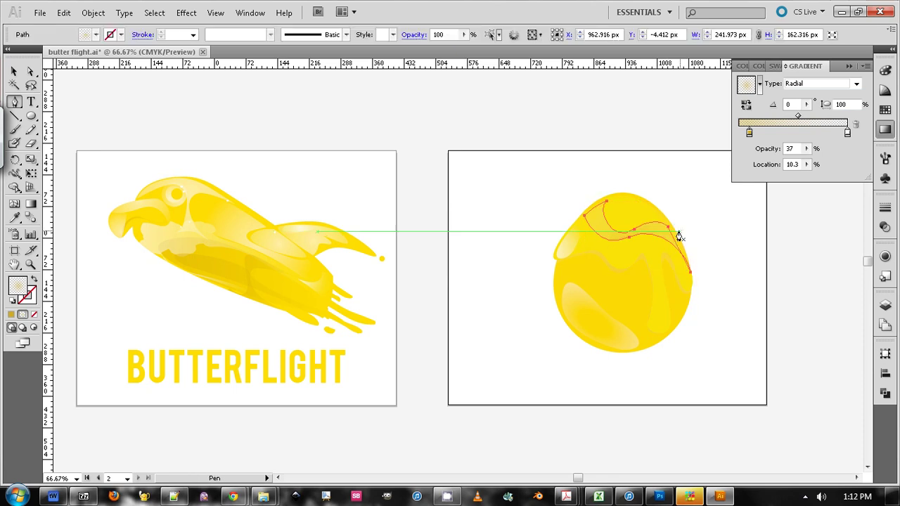
key("ctrl")
key("ctrl+z")
left_click(690, 272, "ctrl")
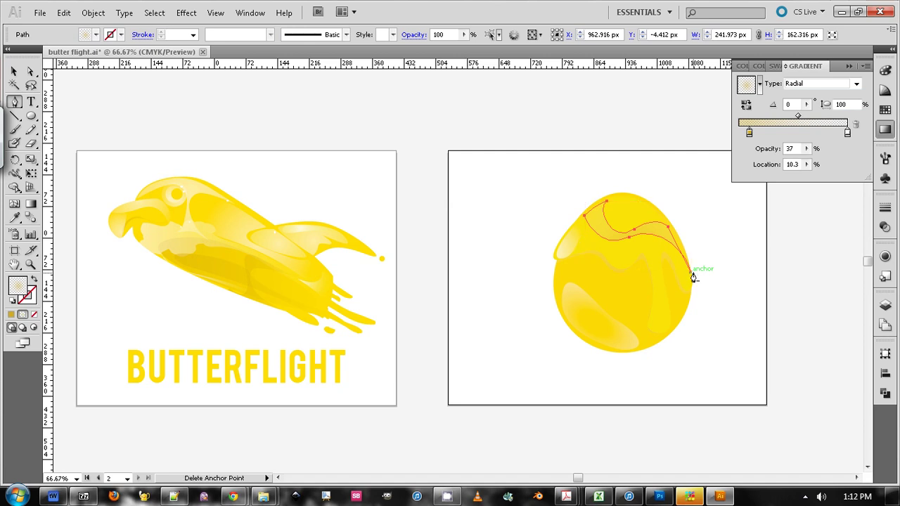
key("ctrl+z")
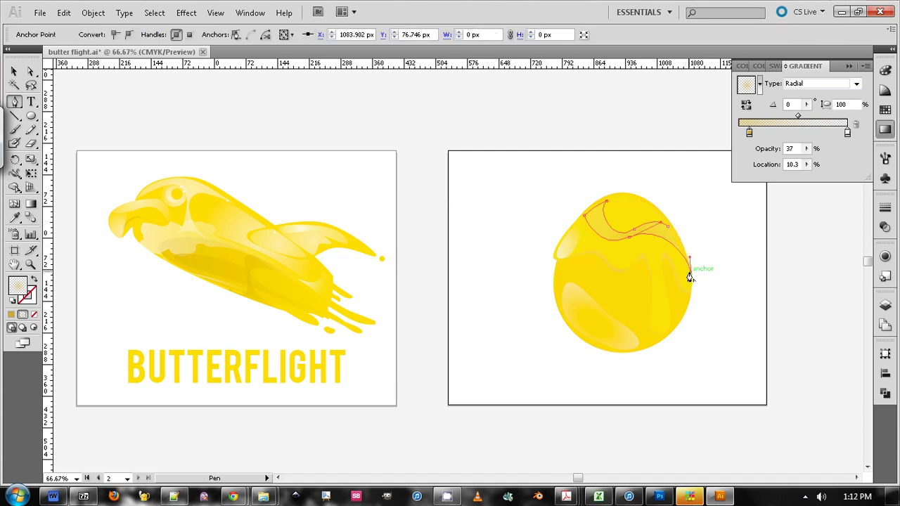
left_click(690, 273)
left_click_drag(667, 227, 653, 215)
Fill the curved band with the white transparent gradient sampled from the egg's lower left highlight, and deselect it
key("i")
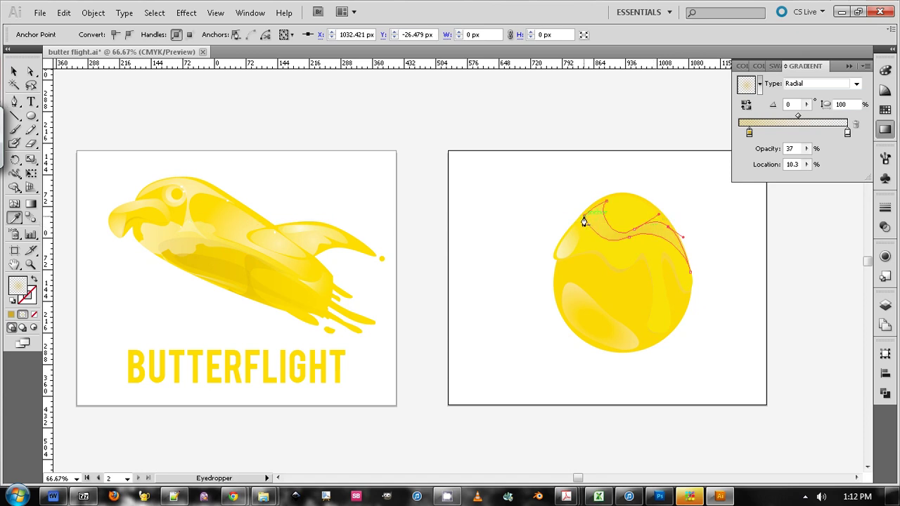
left_click(572, 284)
key("v")
left_click(119, 97)
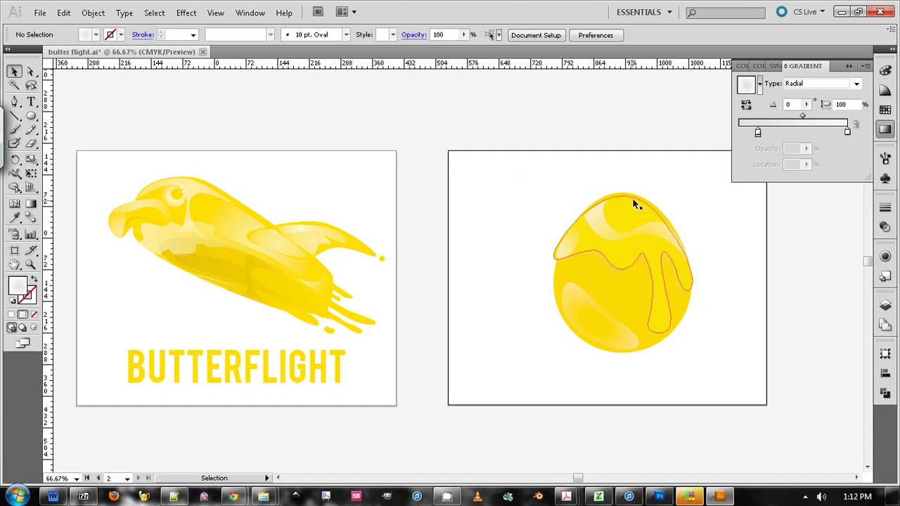
Draw a closed curved shape about 240 px wide and 186 px high over the egg's lower right part with the Pen tool
key("p")
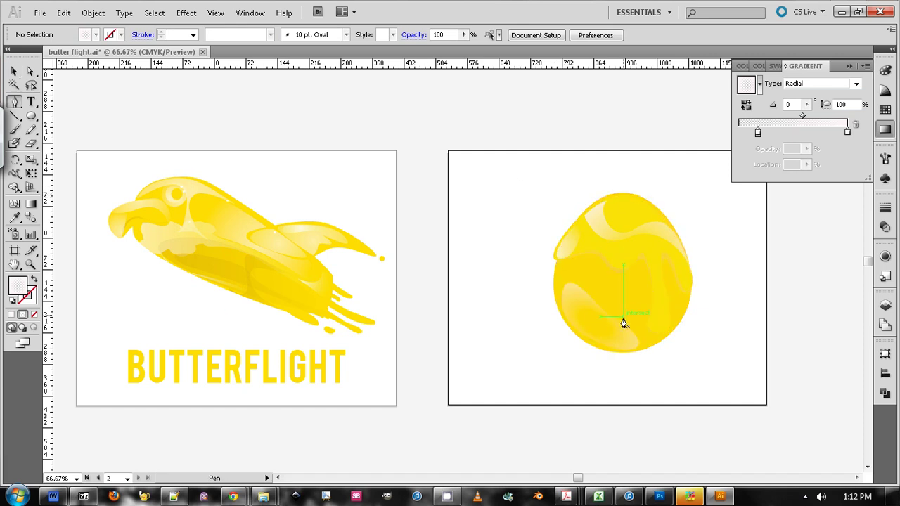
left_click(581, 327)
left_click_drag(629, 287, 649, 249)
left_click_drag(685, 302, 676, 336)
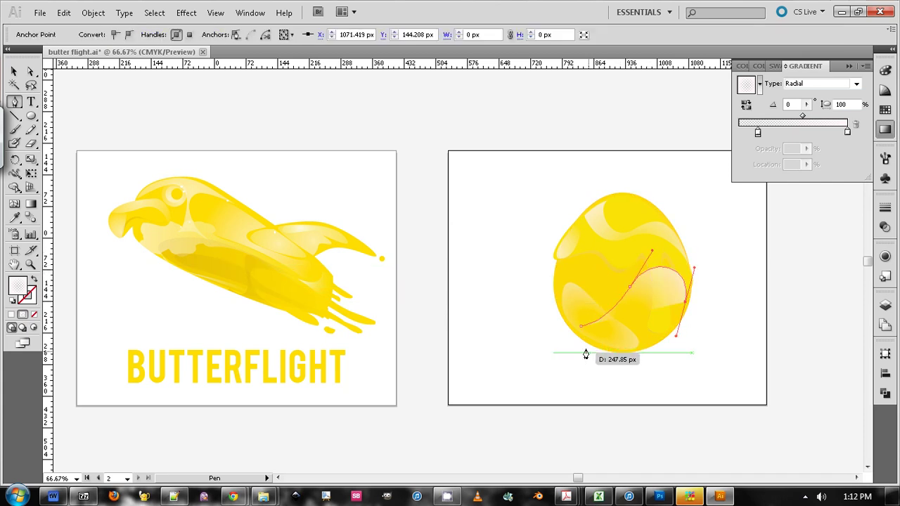
left_click_drag(581, 327, 611, 371)
left_click_drag(550, 281, 547, 280)
Fill the lower right shape with the gold radial gradient sampled from the drip shadow's edge, and deselect it
key("i")
left_click(640, 214)
left_click(664, 210)
left_click(14, 71)
left_click(496, 176)
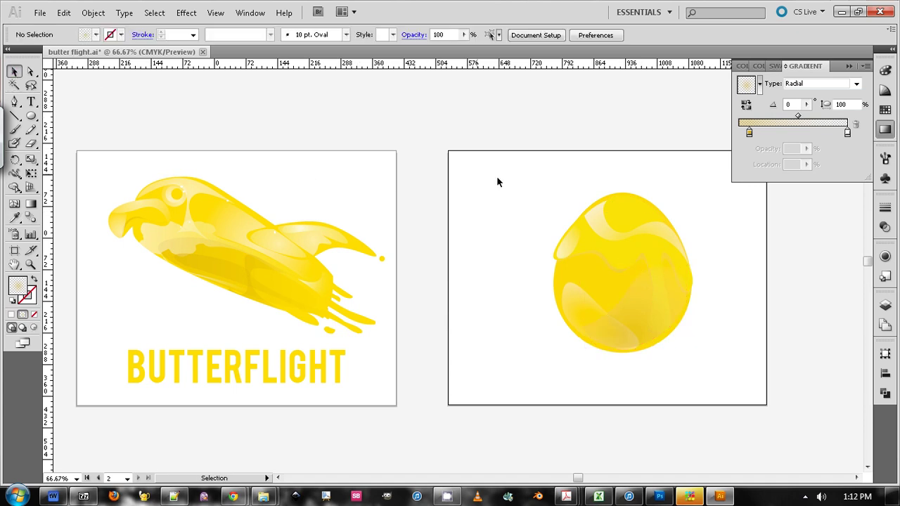
Send the lower right gold shape backward until it lies behind the dripping coating, and deselect it
left_click(639, 284)
key("ctrl")
key("ctrl+[")
key("ctrl+[")
key("ctrl+[")
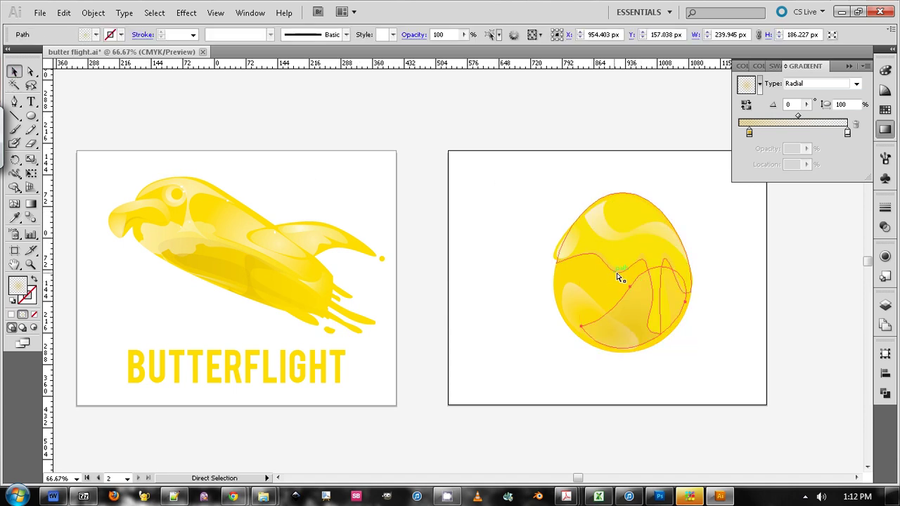
left_click(748, 294)
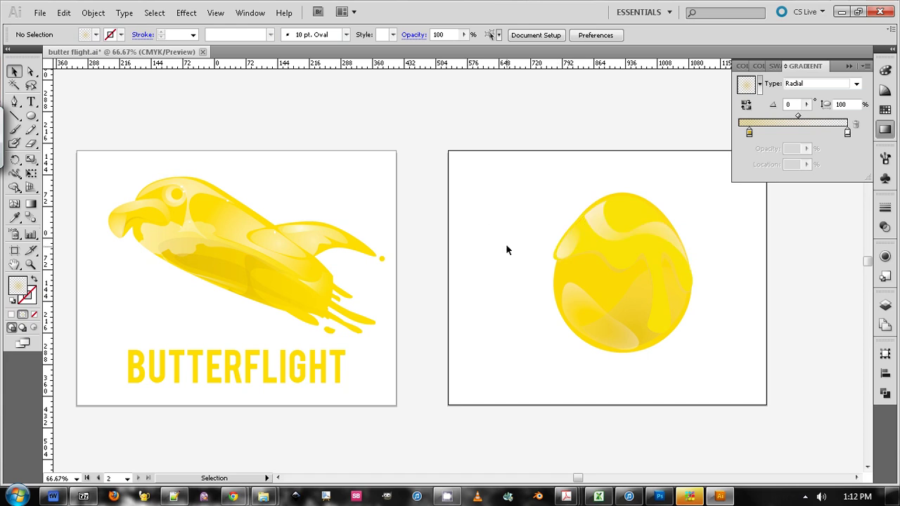
Move the lower right shape's gold gradient stop to location 0%, change the gradient type to Linear, and deselect the shape
left_click(635, 300)
left_click(748, 133)
left_click_drag(749, 135, 719, 137)
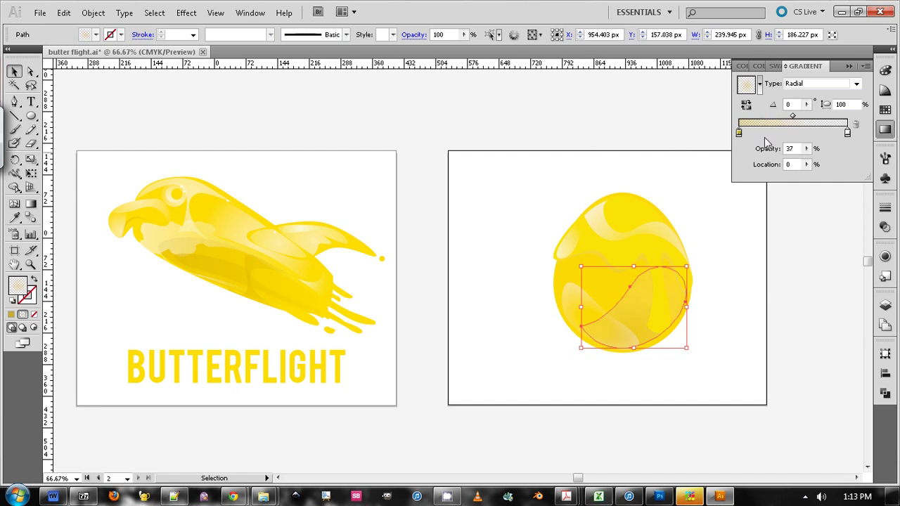
left_click(830, 83)
left_click(831, 104)
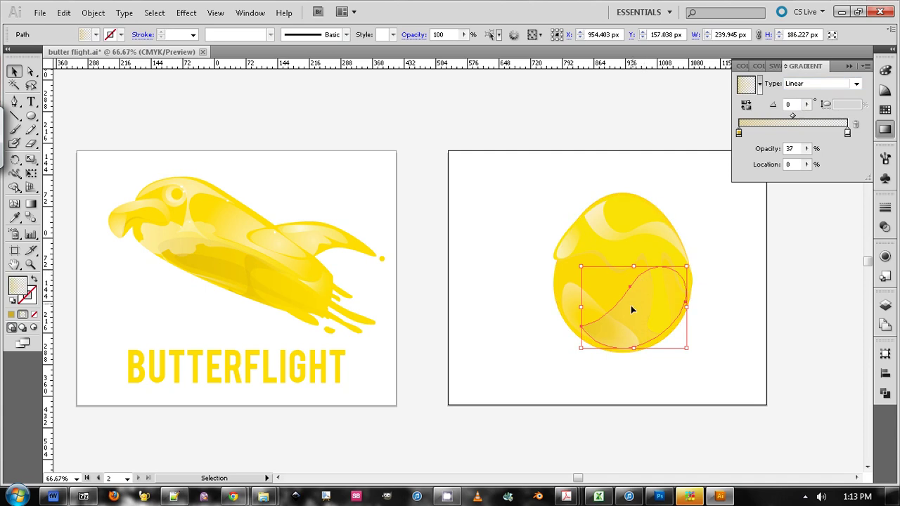
left_click(505, 202)
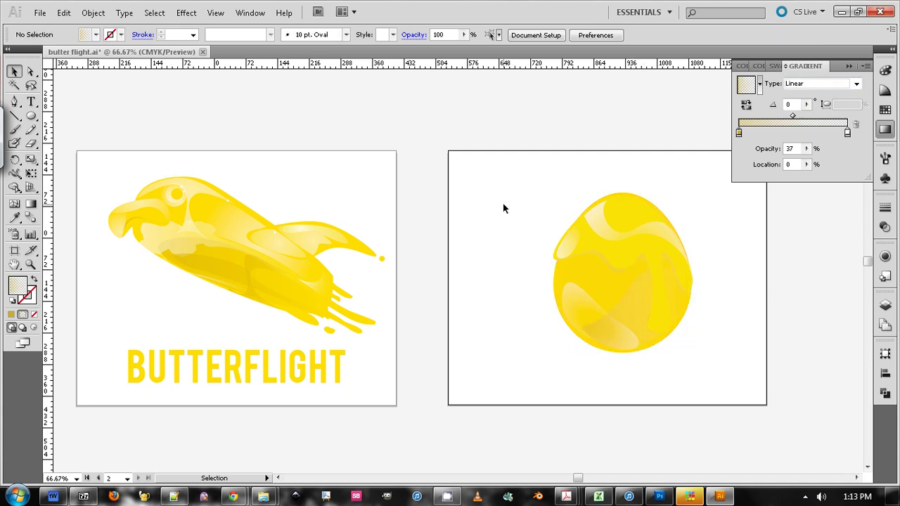
Move the lower left highlight's transparent gradient stop to location 0% and its opaque white stop to about 86.6%, and deselect the highlight
left_click(570, 295)
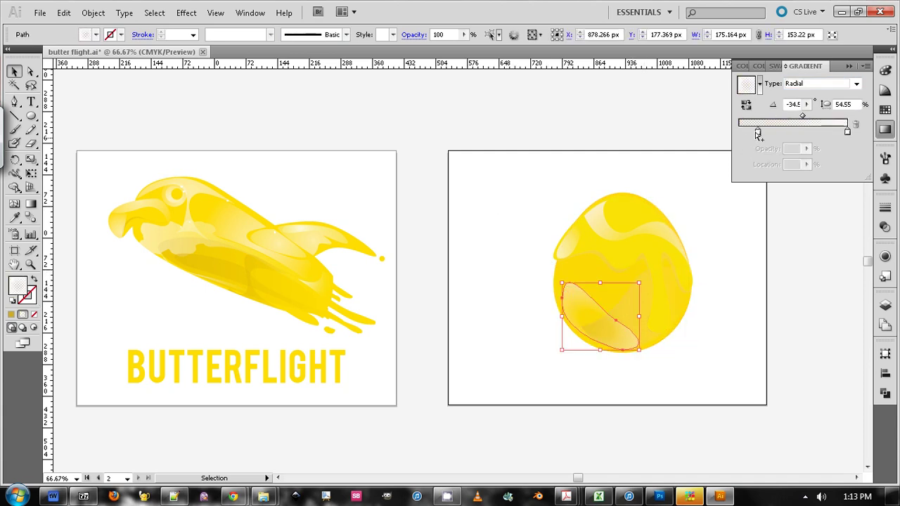
left_click_drag(760, 131, 711, 137)
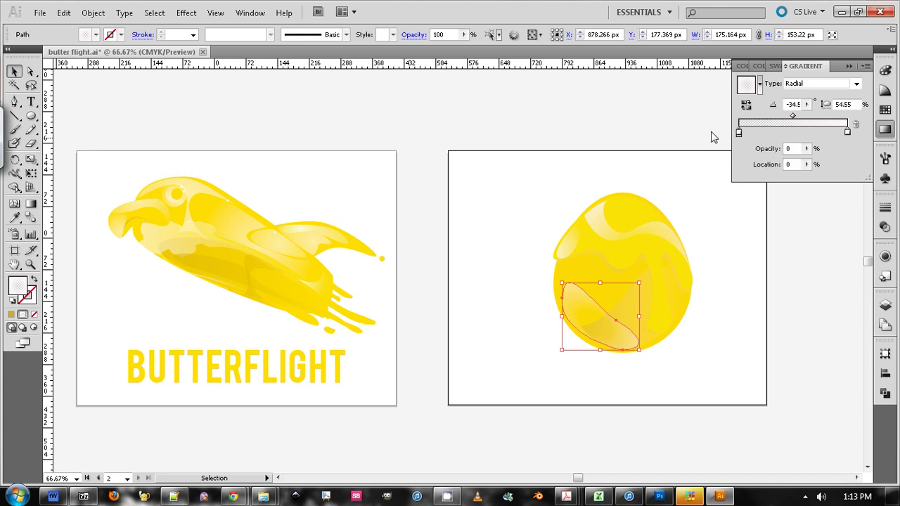
double_click(849, 133)
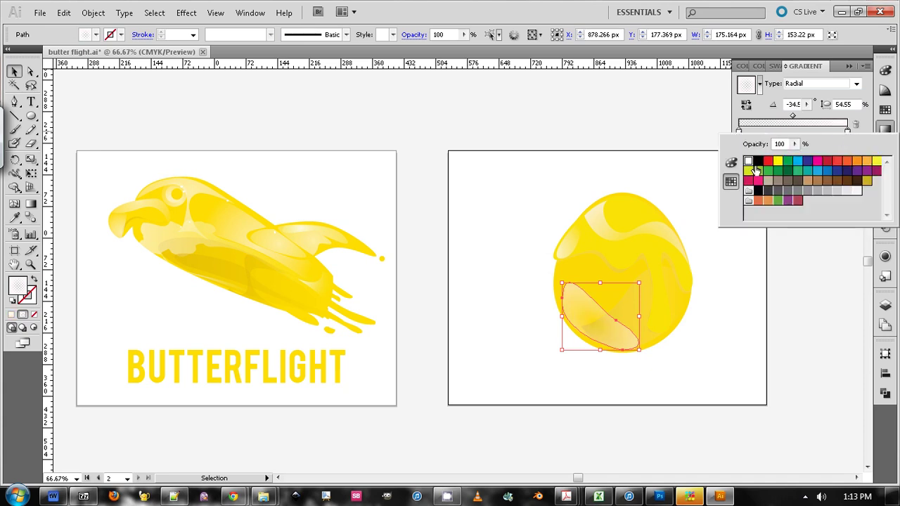
left_click(869, 130)
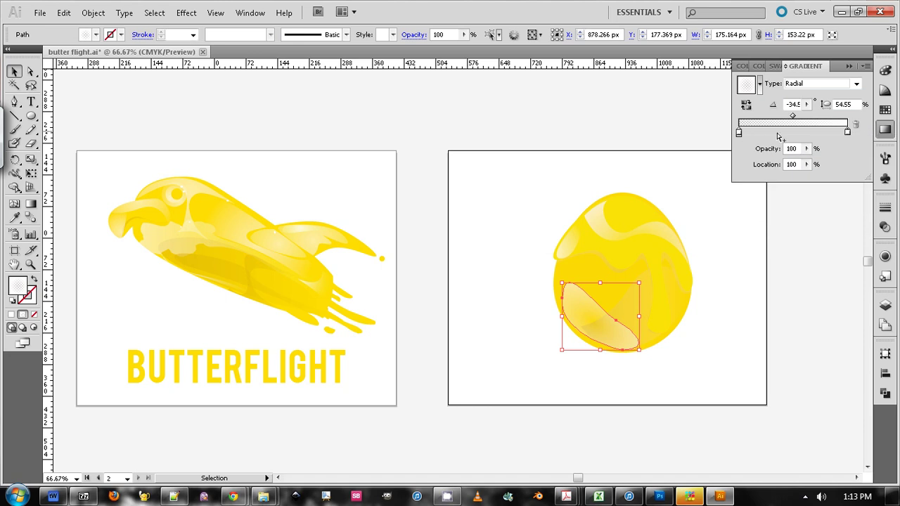
mouse_move(846, 132)
left_mouse_down()
mouse_move(799, 133)
mouse_move(833, 133)
left_mouse_up()
left_click(767, 285)
Draw a small curved white gradient highlight about 35 px wide and 49 px high near the egg's upper right edge, and deselect it
key("p")
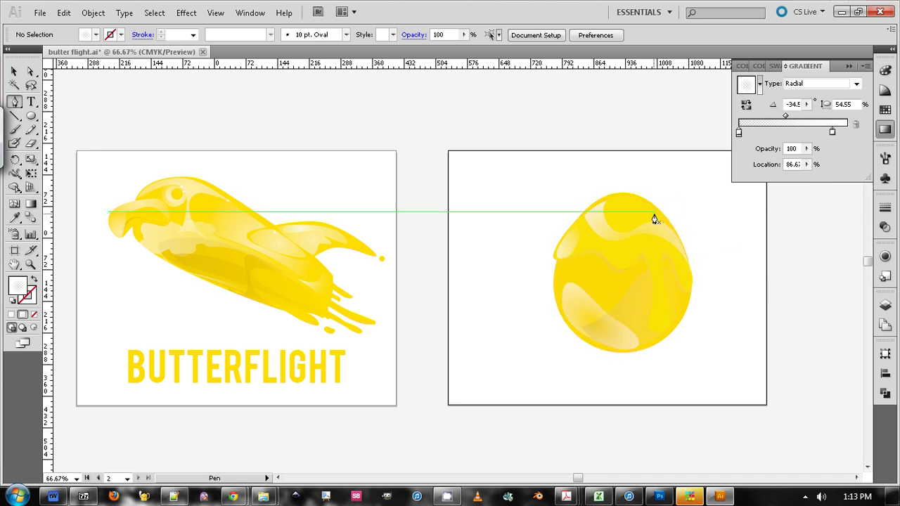
left_click_drag(659, 224, 644, 210)
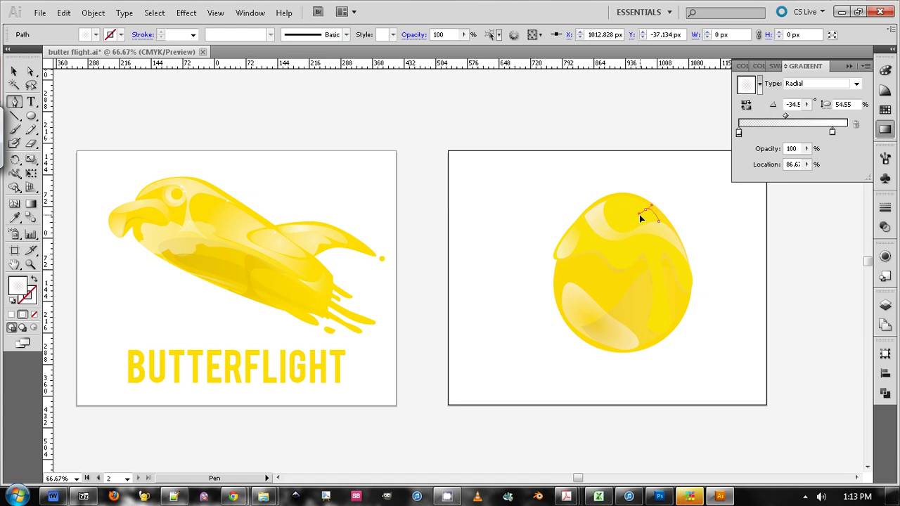
left_click(644, 220)
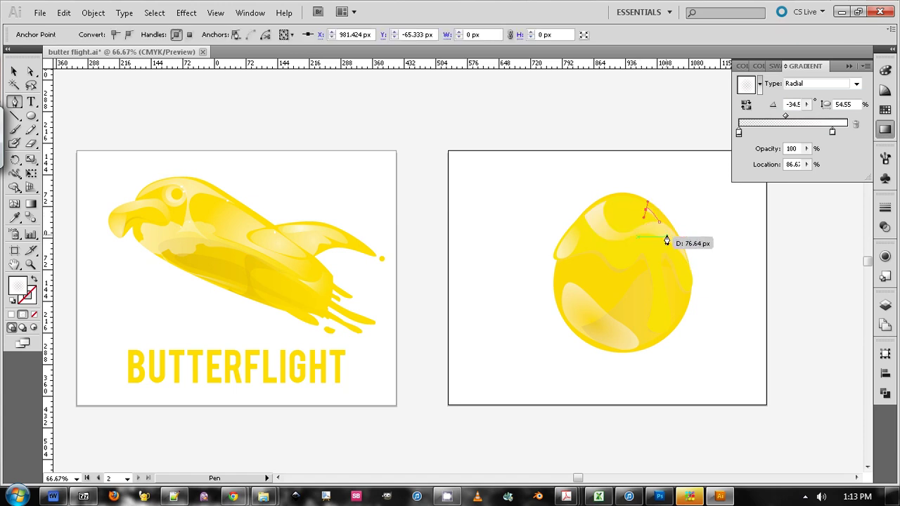
left_click_drag(660, 222, 652, 204)
left_click(13, 71)
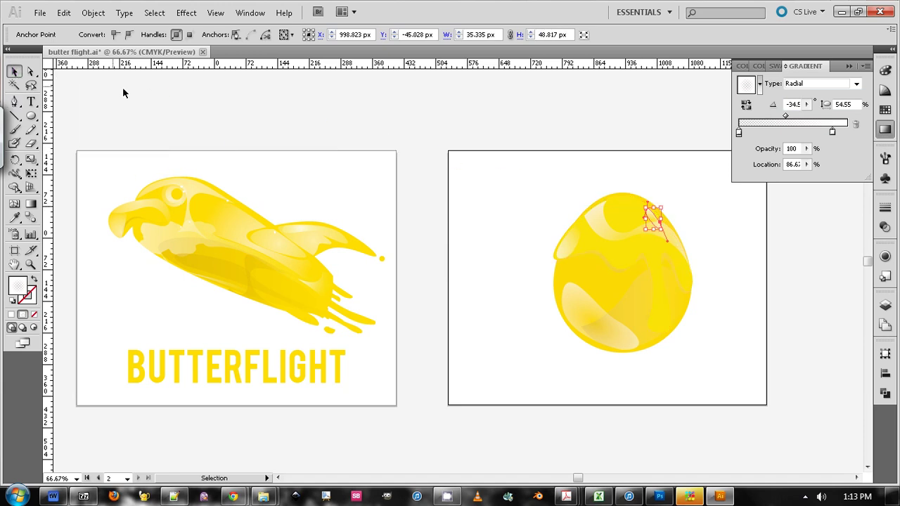
left_click(150, 97)
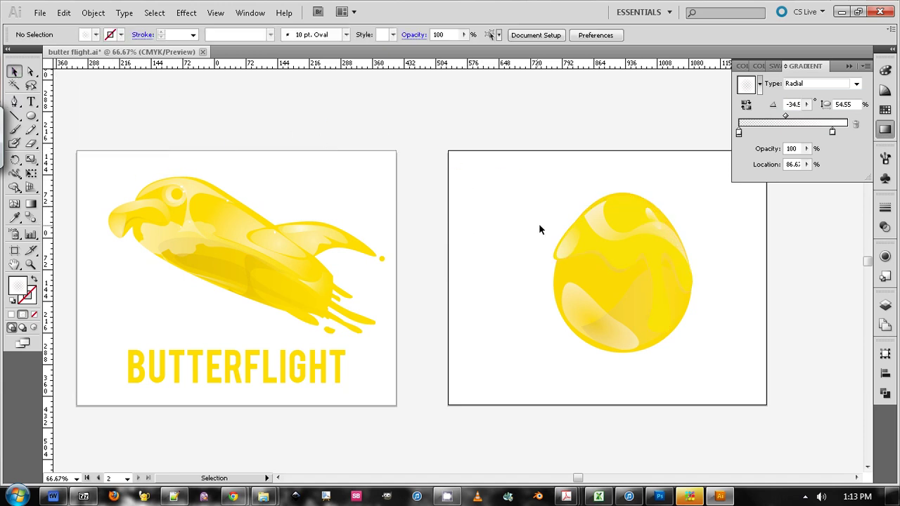
Draw a rounded white gradient highlight about 100 px wide and 81 px high above the middle of the drip edge, and deselect it
key("p")
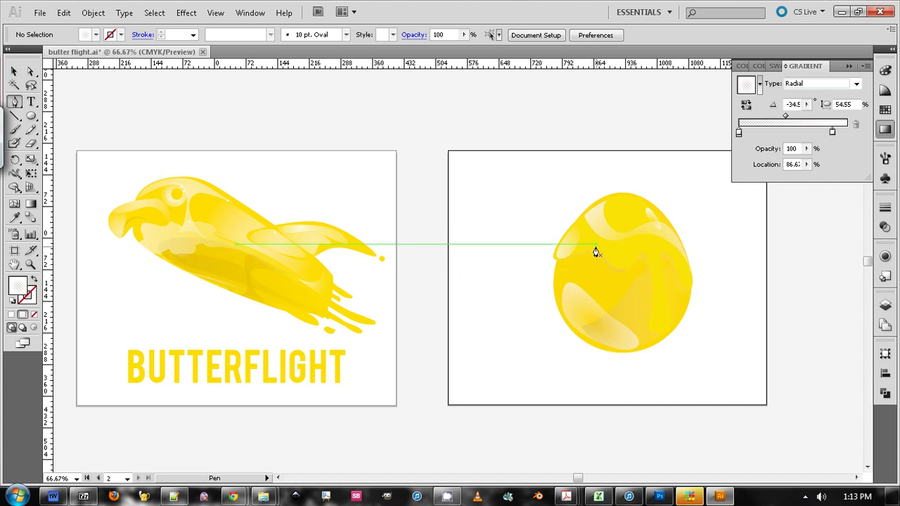
left_click_drag(601, 247, 582, 270)
left_click(13, 71)
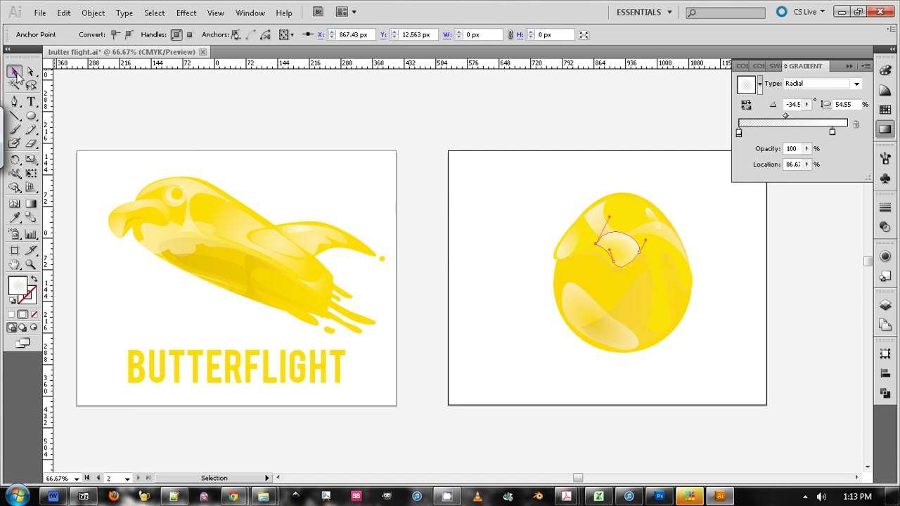
left_click(438, 181)
Shift the central highlight's radial gradient centre toward its upper edge and extend the radius to the egg's right edge with the Gradient tool
left_click(620, 248)
key("a")
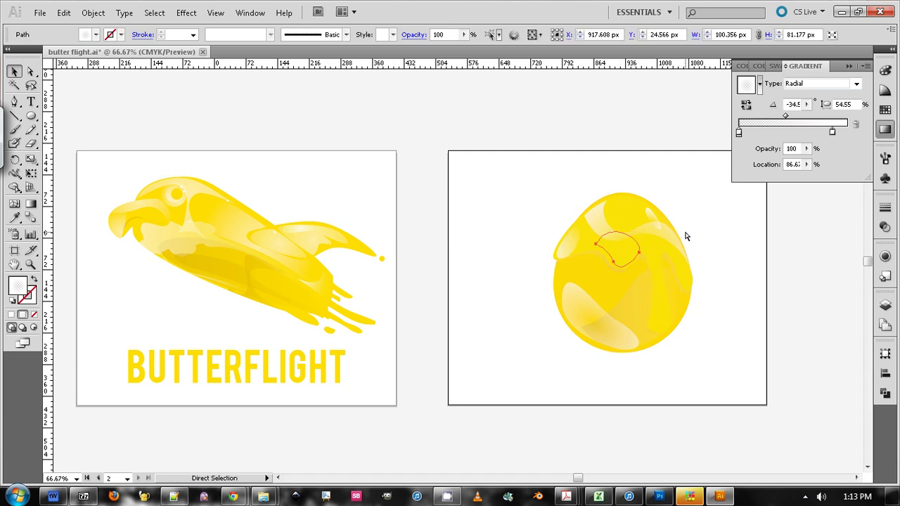
key("v")
key("g")
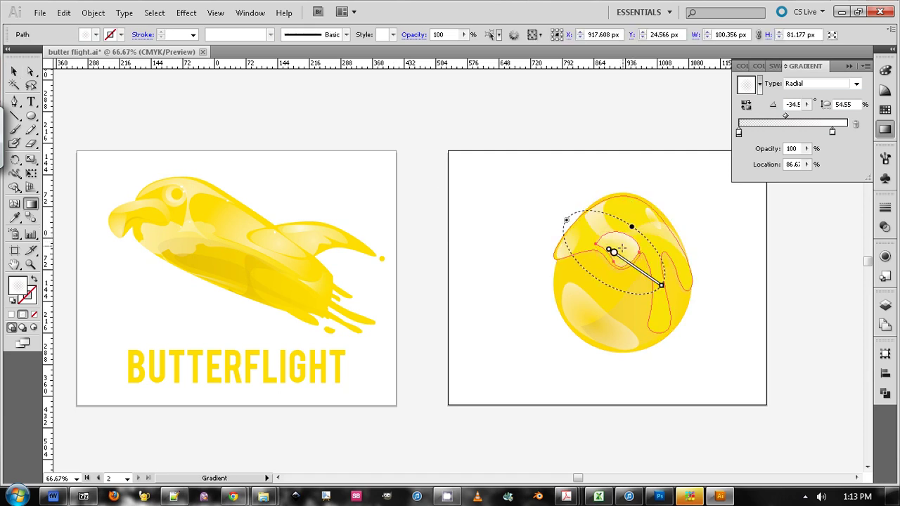
mouse_move(612, 250)
left_mouse_down()
mouse_move(619, 226)
mouse_move(623, 243)
left_mouse_up()
mouse_move(671, 273)
left_mouse_down()
mouse_move(646, 257)
mouse_move(687, 284)
left_mouse_up()
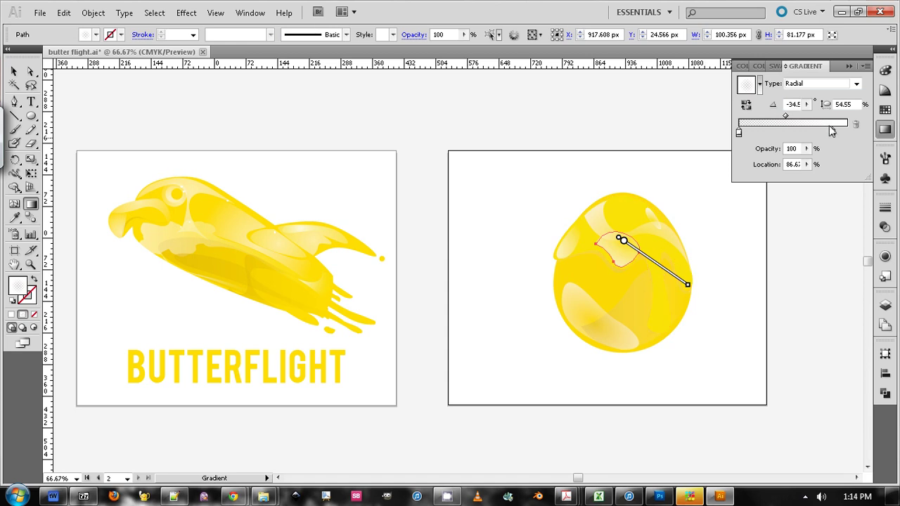
Move the central highlight's opaque gradient stop to the far end and its transparent stop to about 21.2%, raise the gradient centre, and deselect it
left_click_drag(840, 132, 848, 131)
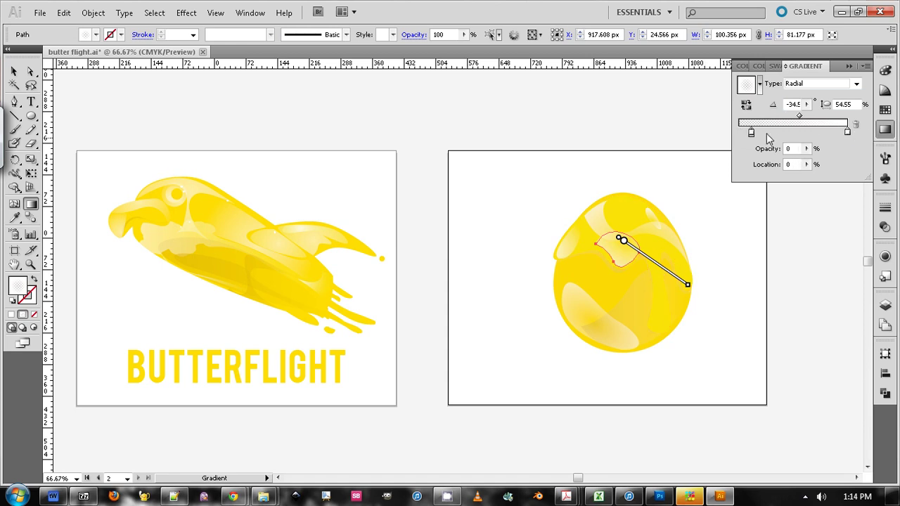
left_click_drag(739, 132, 812, 132)
left_click_drag(623, 243, 624, 229)
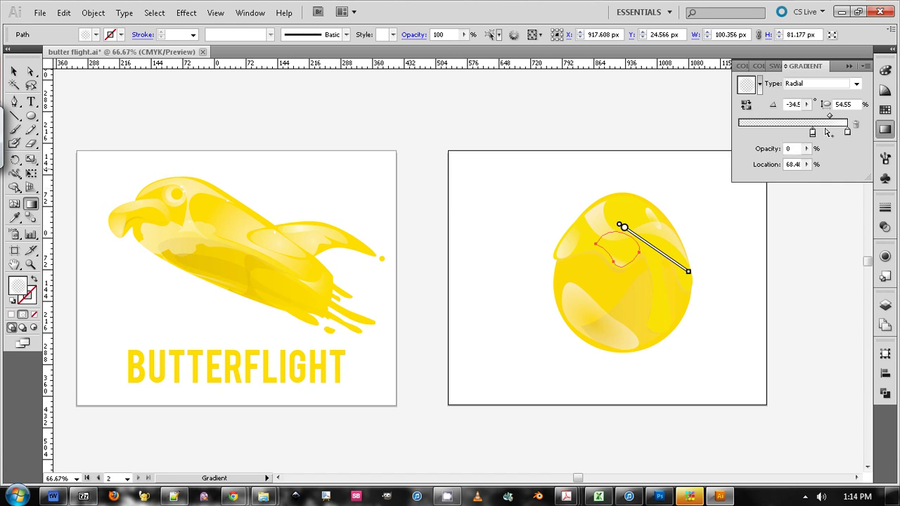
left_click_drag(812, 132, 761, 132)
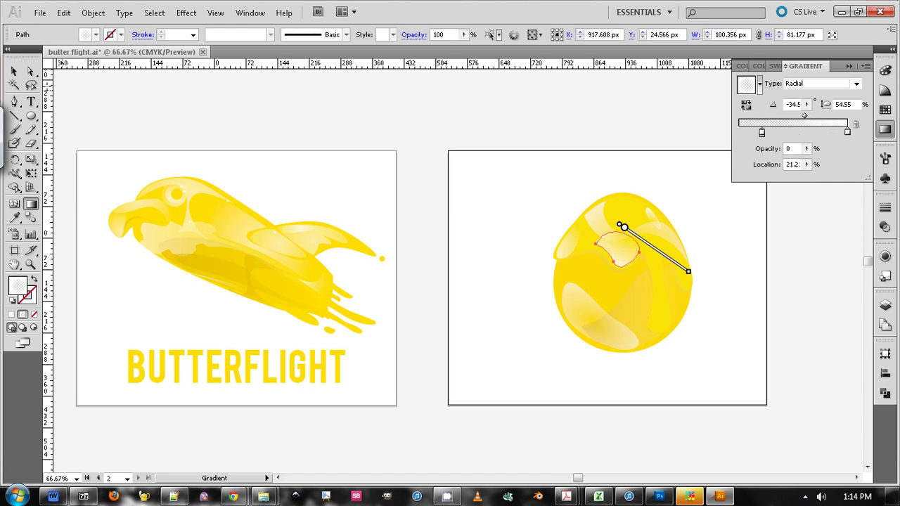
left_click(13, 71)
left_click(142, 94)
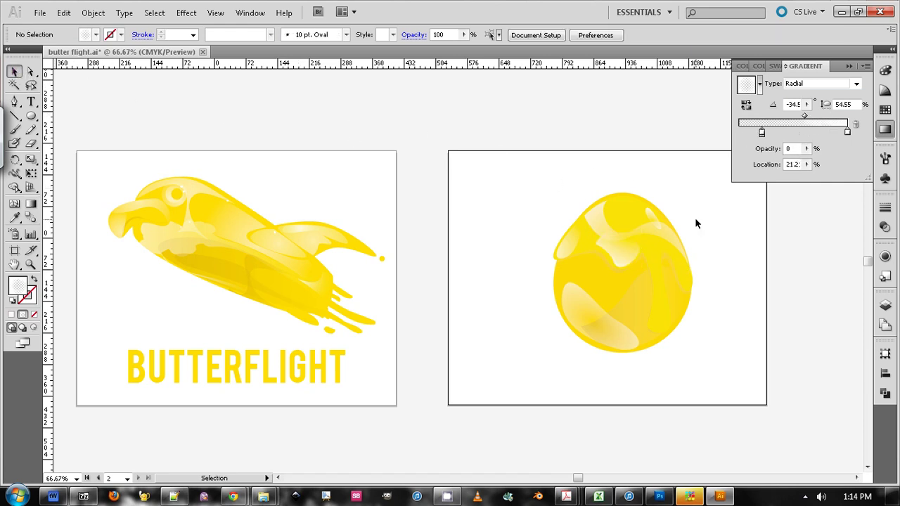
Draw a teardrop-shaped white gradient highlight inside the long drip with the Pen tool, tapering to a point at its upper end, and deselect it
key("p")
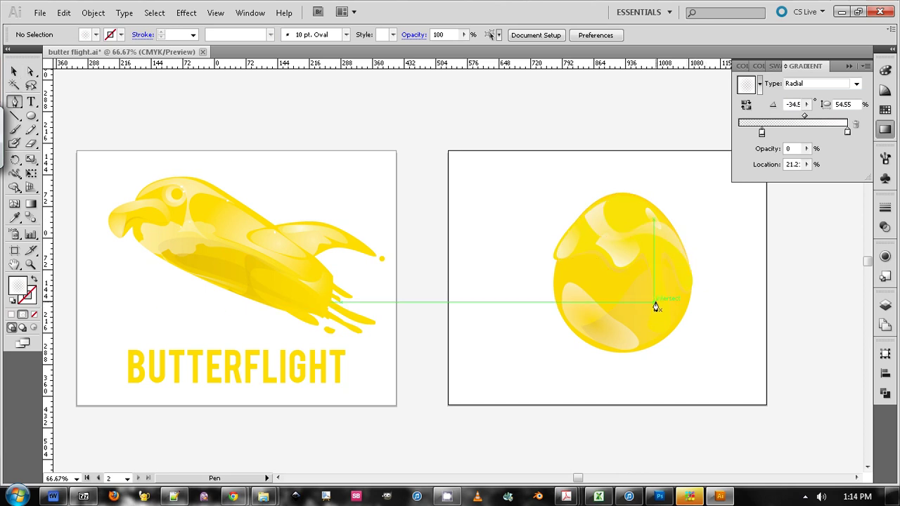
left_click(653, 302)
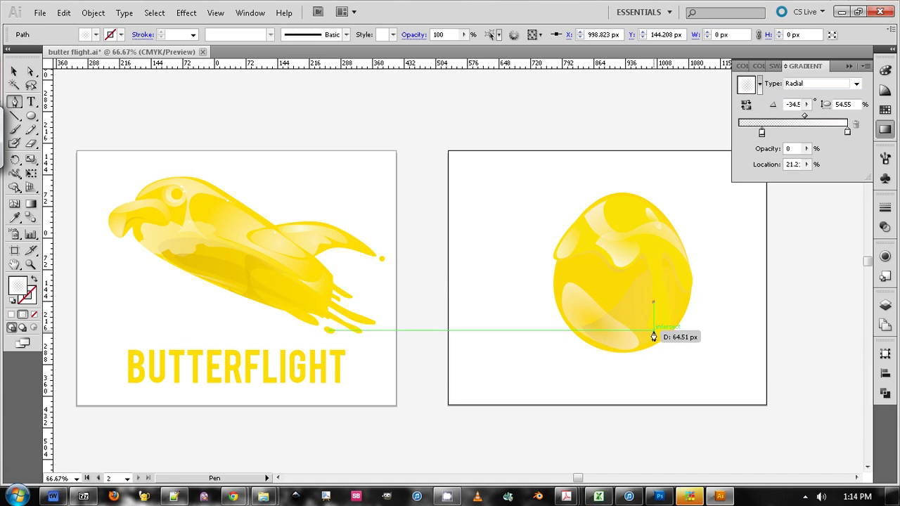
left_click_drag(659, 334, 643, 228)
left_click(660, 280)
left_click_drag(658, 291, 651, 313)
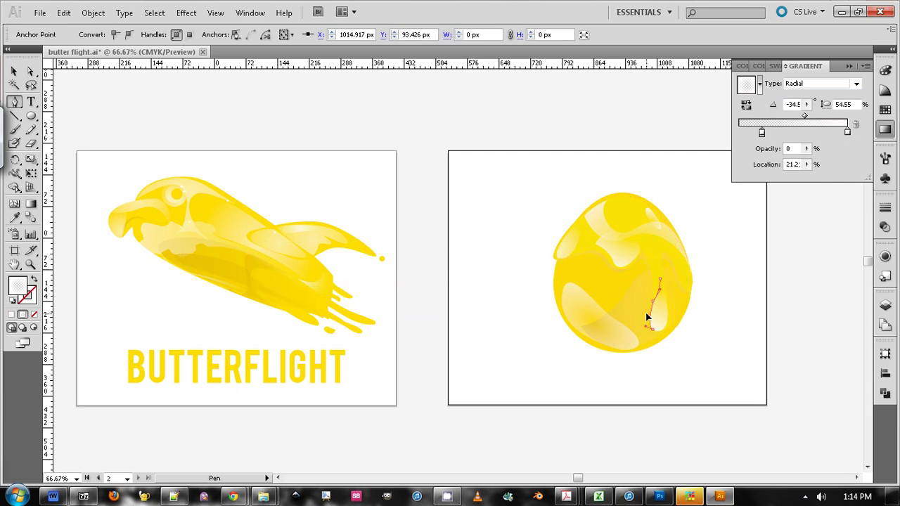
left_click(14, 72)
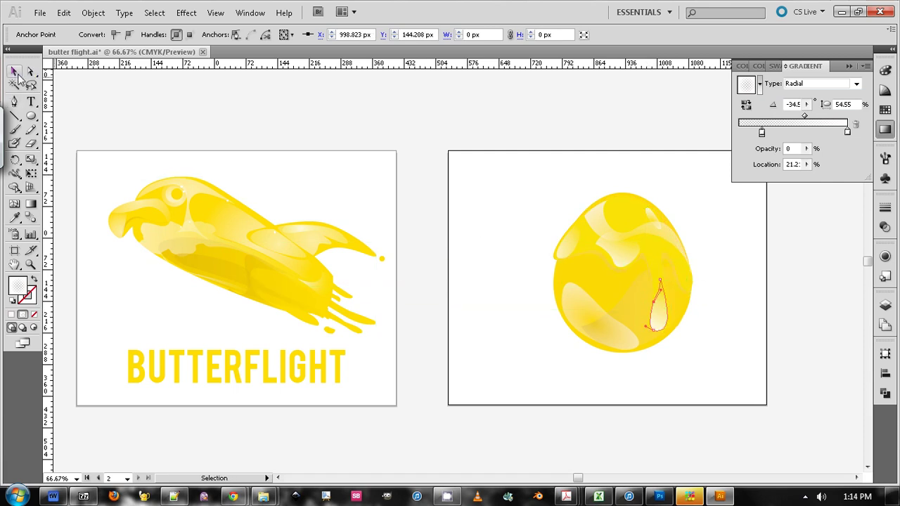
left_click(144, 91)
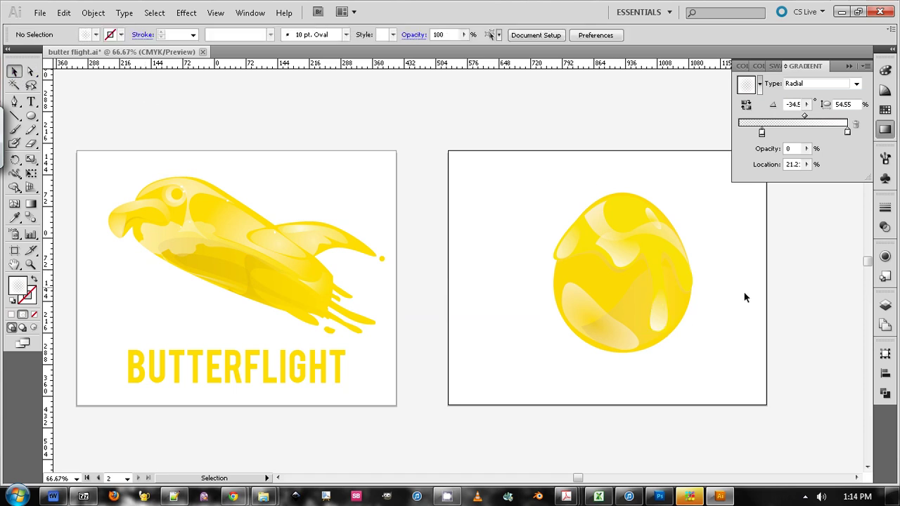
Move the gold gradient stop of the shadow shape behind the dripping coating to about 45.4%, and deselect the shape
left_click(611, 270)
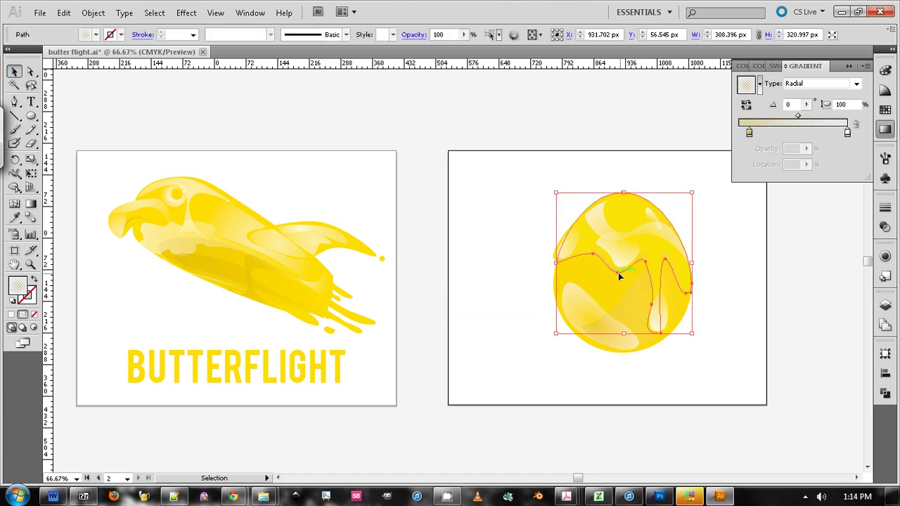
left_click_drag(738, 134, 787, 134)
left_click(795, 257)
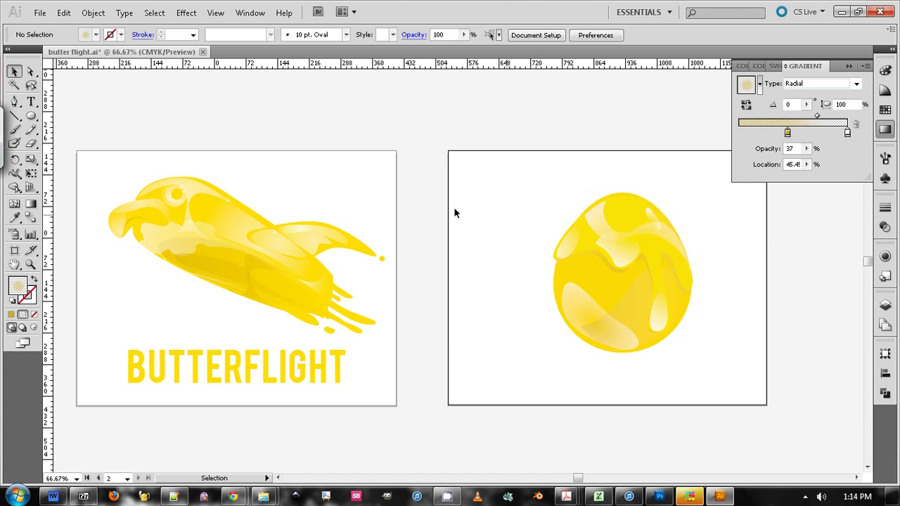
Set up the Paintbrush tool with the default white fill and black 1 pt stroke and the Basic brush
left_click(12, 139)
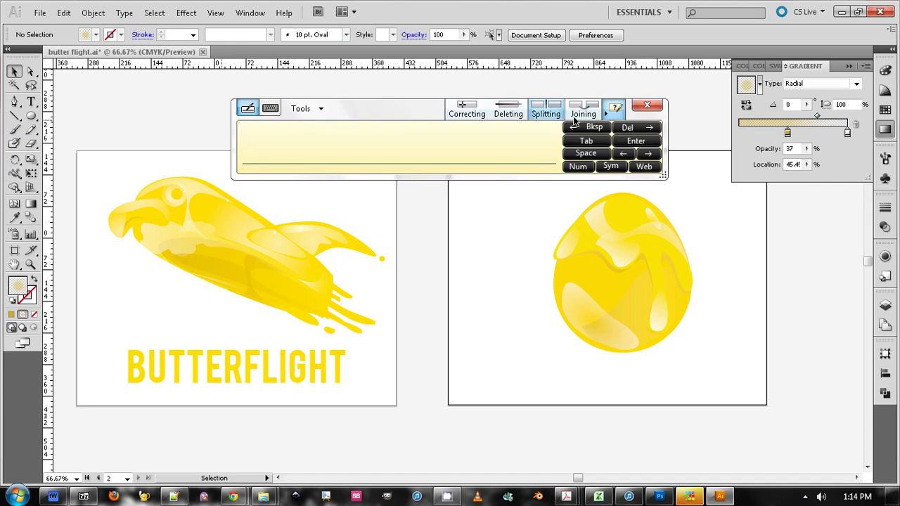
left_click(647, 105)
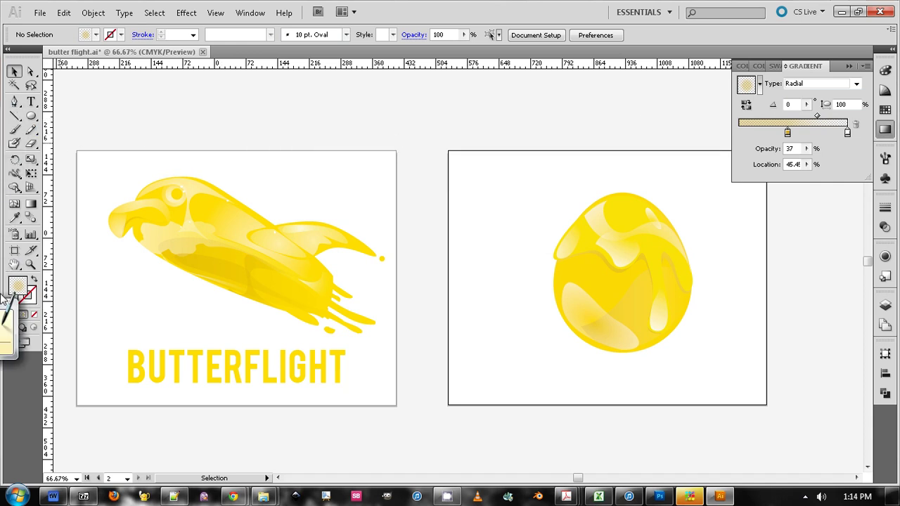
left_click(20, 133)
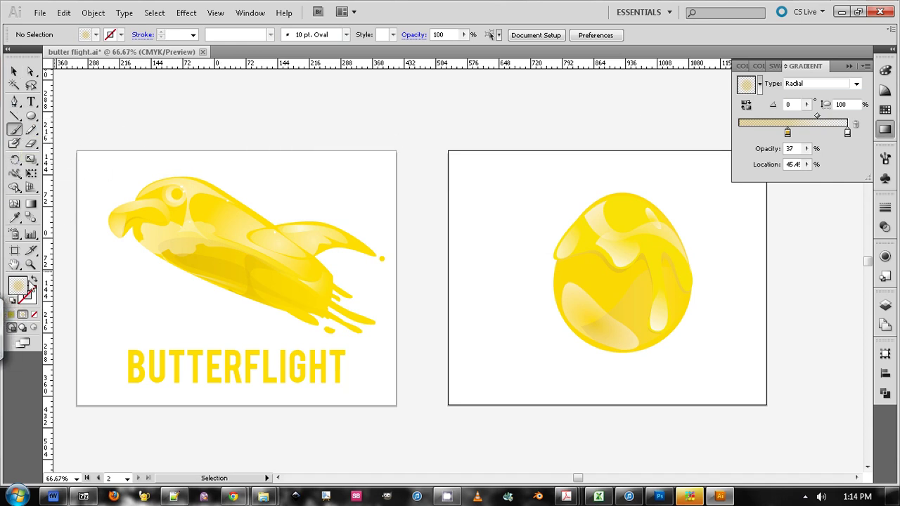
left_click(16, 317)
left_click(13, 301)
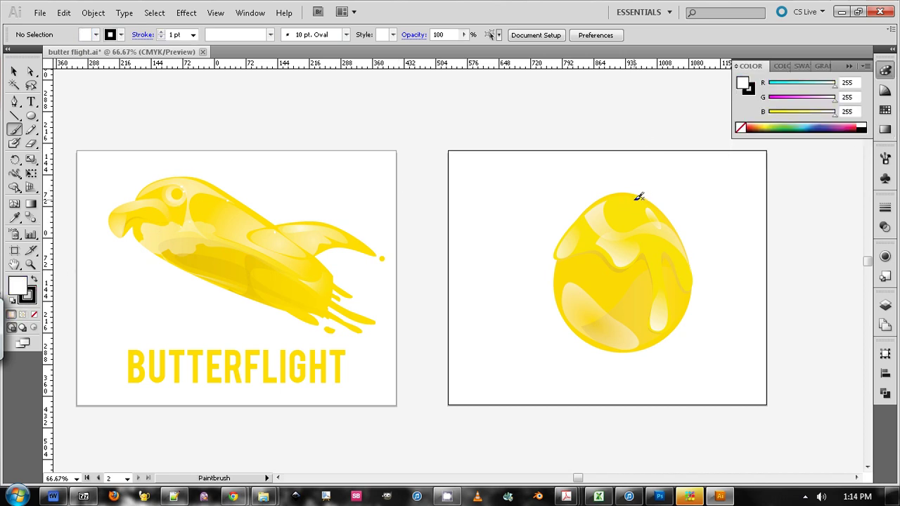
left_click(345, 35)
left_click(294, 76)
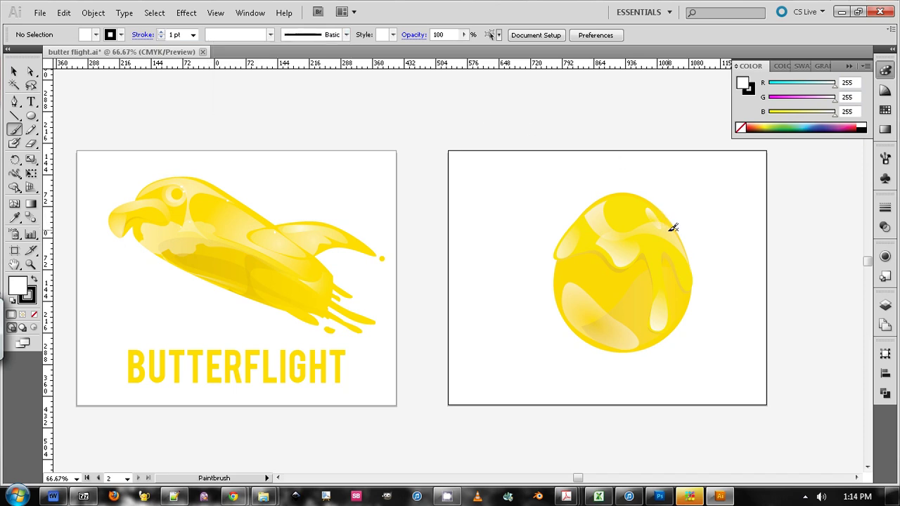
left_click_drag(668, 230, 679, 235)
key("ctrl+z")
key("ctrl+z")
Swap the fill and stroke colours and paint small white glints along the egg's upper edge, the drips, and the left-hand highlights
left_click(35, 281)
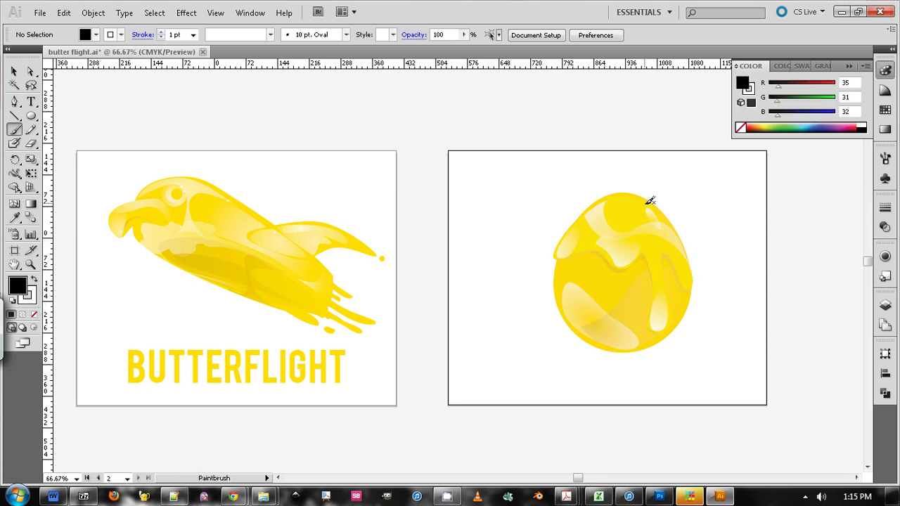
left_click_drag(669, 297, 681, 299)
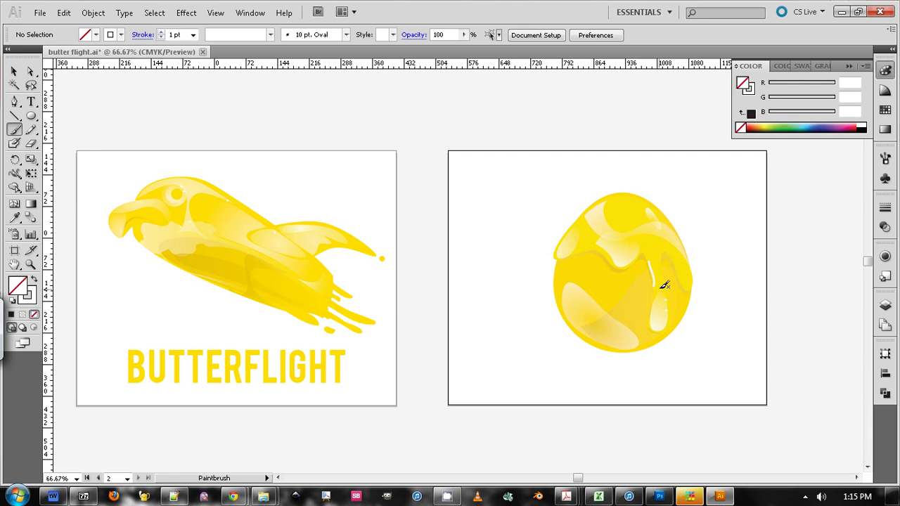
key("ctrl+z")
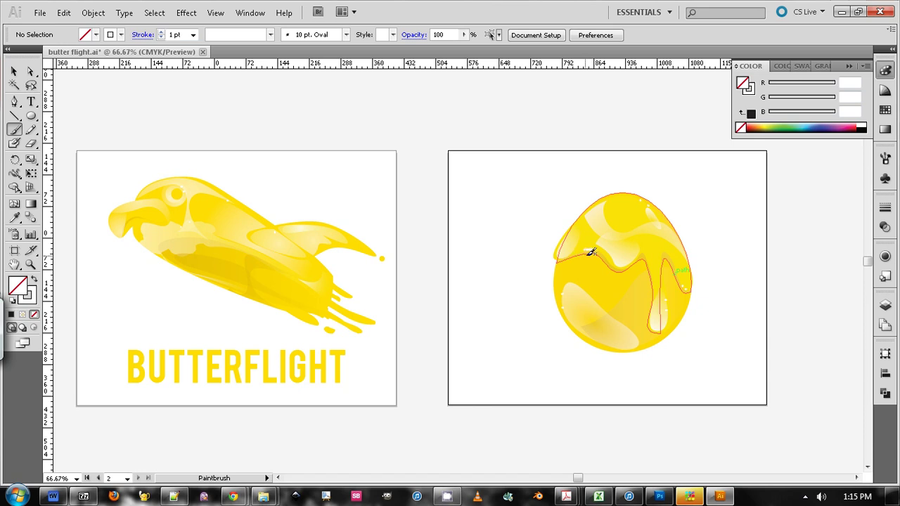
left_click_drag(589, 251, 567, 251)
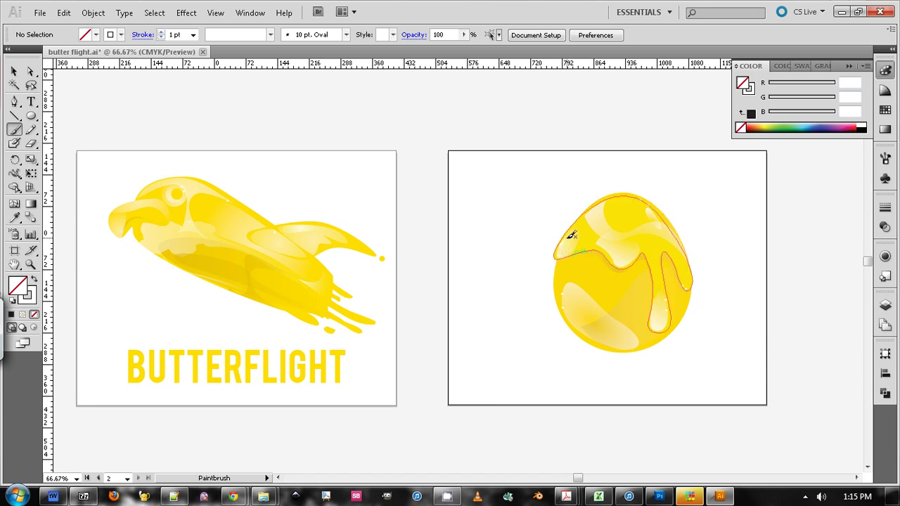
key("ctrl")
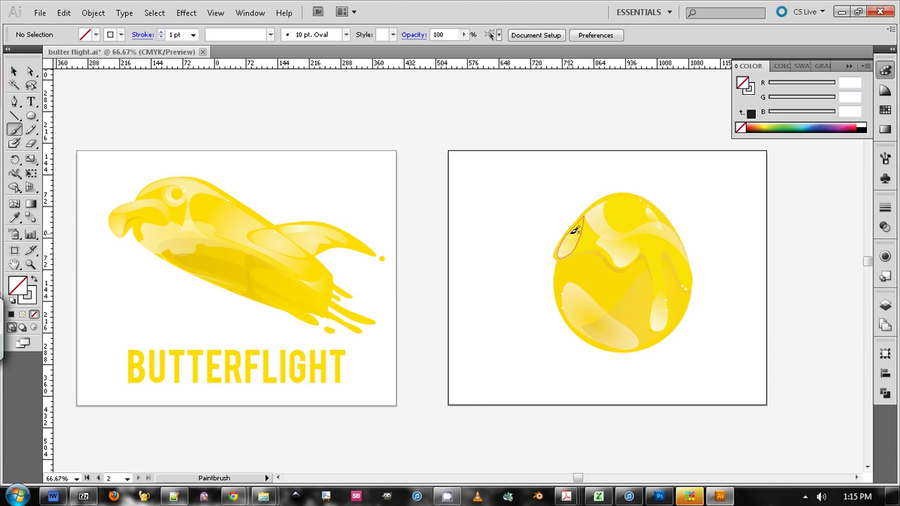
key("ctrl+z")
left_click(17, 72)
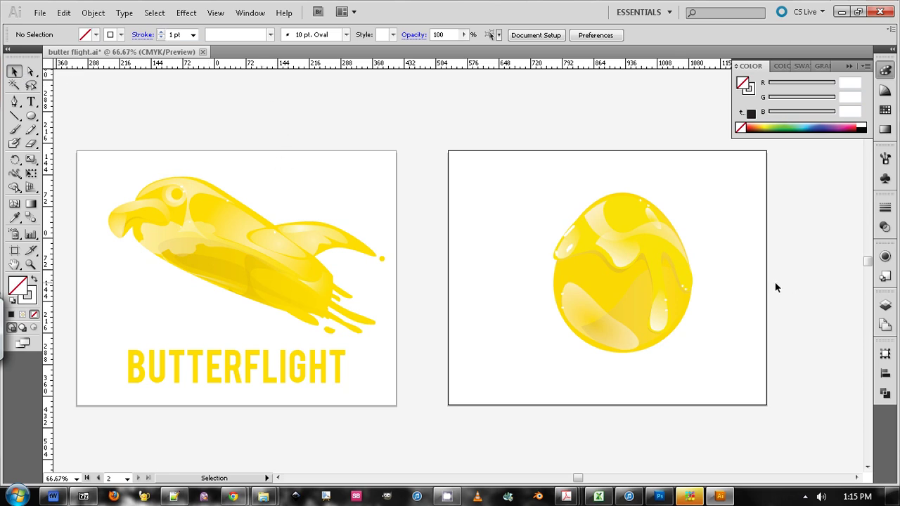
Draw a narrow highlight about 45 px wide and 84 px high on the right-hand drip and copy the long drip highlight's gradient onto it
key("p")
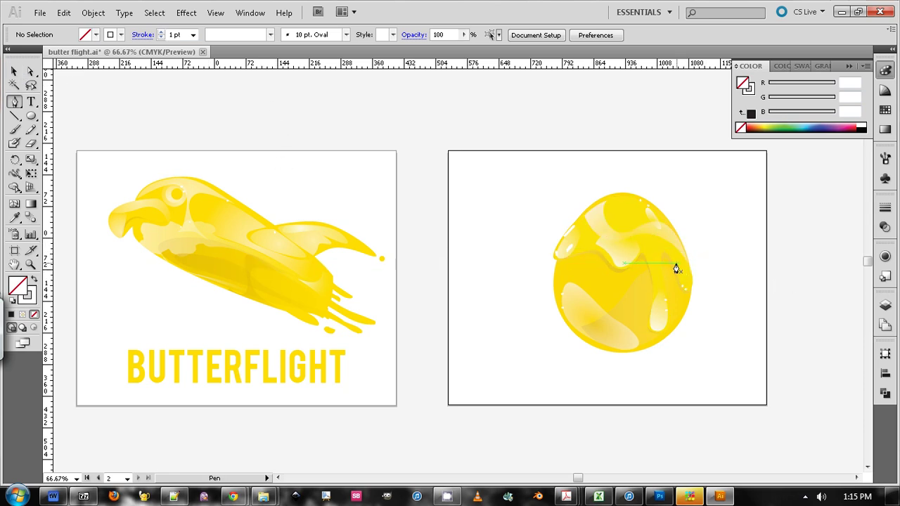
mouse_move(676, 260)
left_mouse_down()
mouse_move(691, 293)
mouse_move(691, 261)
left_mouse_up()
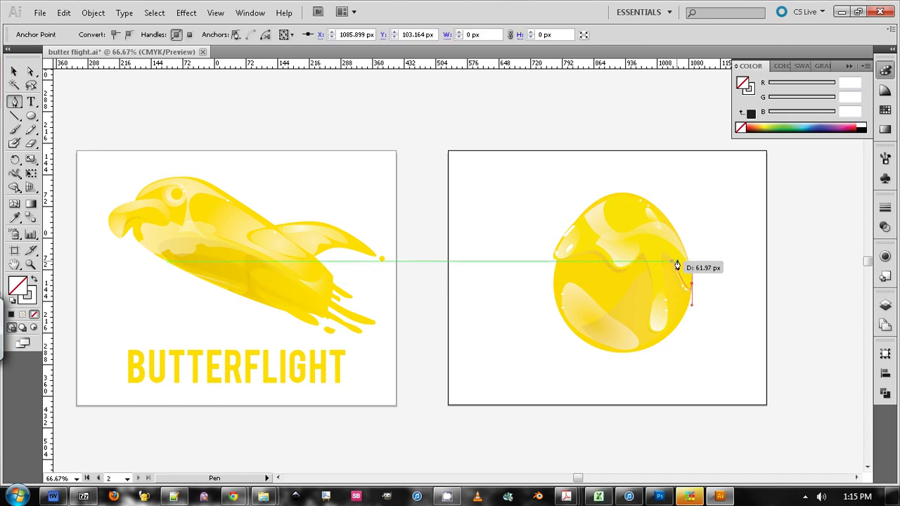
left_click(672, 259)
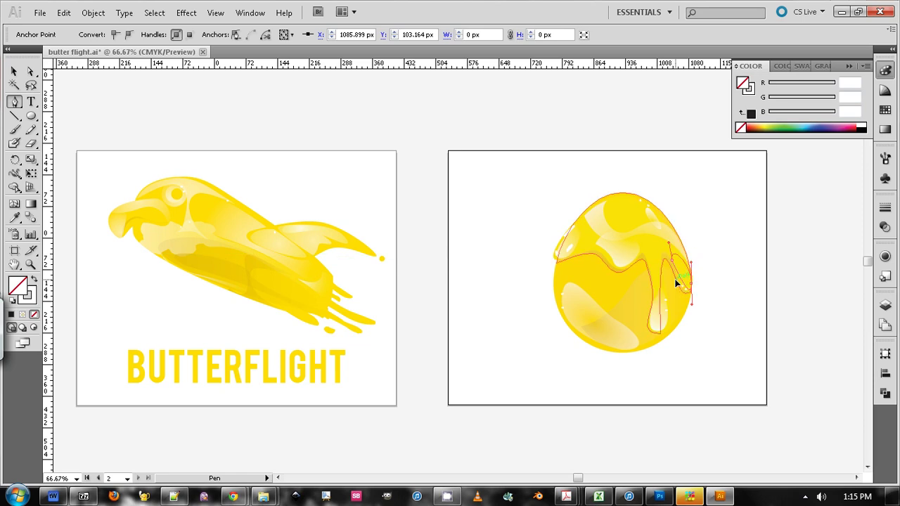
key("i")
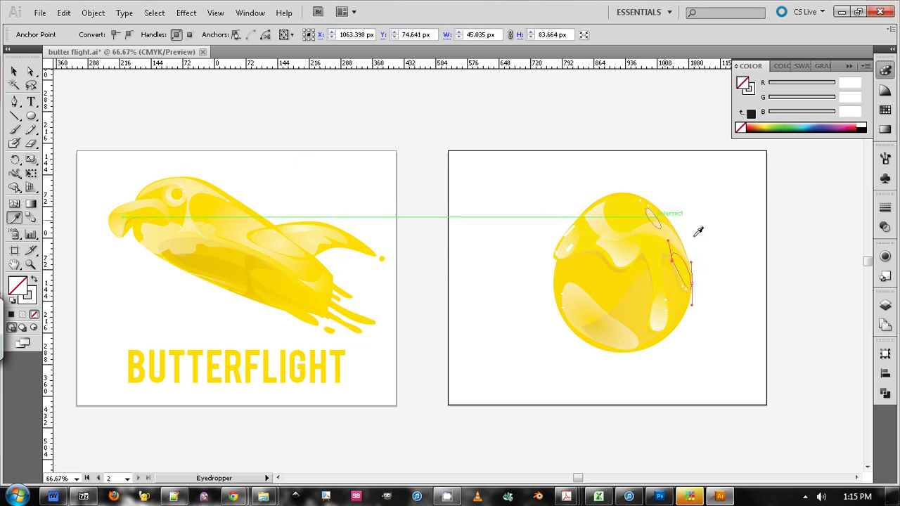
left_click(662, 298)
left_click(14, 72)
Move the right-hand drip highlight's radial gradient centre upward, extend its radius past the egg's edge with the Gradient tool, and deselect it
left_click(30, 204)
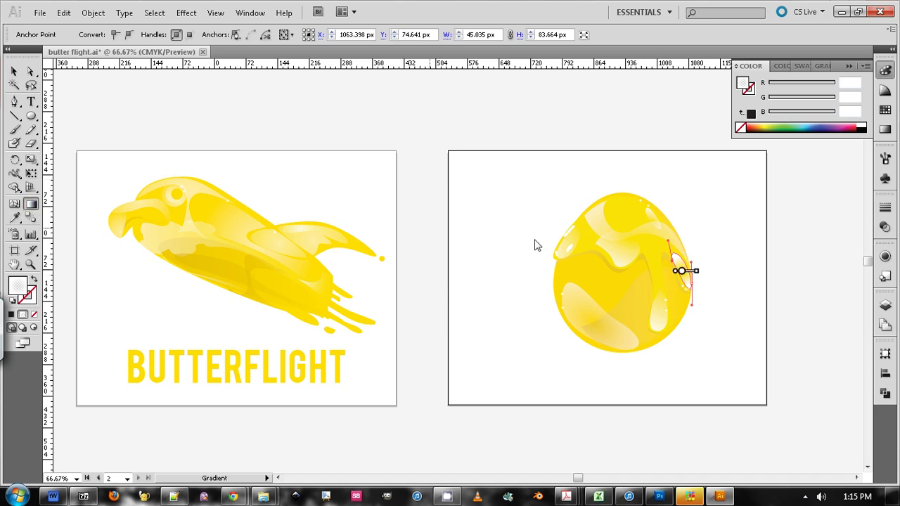
mouse_move(696, 271)
left_mouse_down()
mouse_move(721, 270)
mouse_move(674, 255)
mouse_move(686, 263)
left_mouse_up()
key("ctrl")
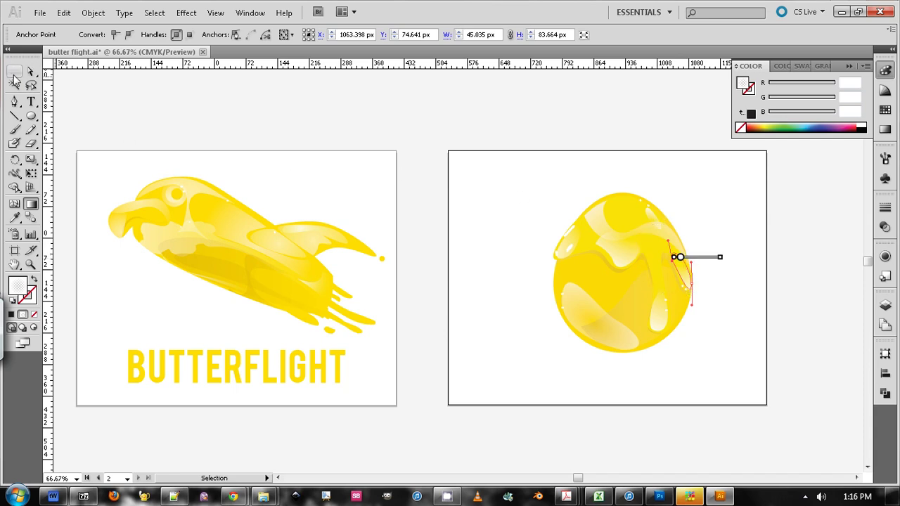
key("v")
left_click(148, 100)
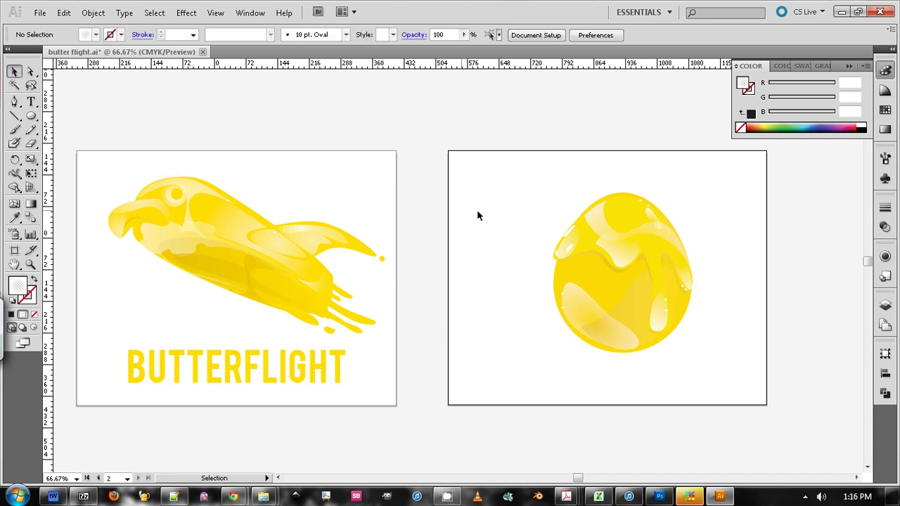
key("p")
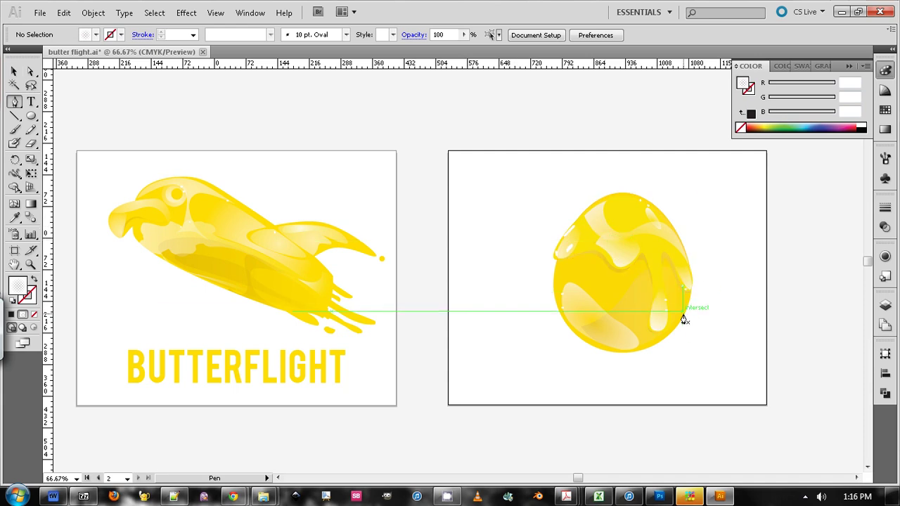
left_click(681, 317)
left_click_drag(685, 329, 688, 341)
key("ctrl+z")
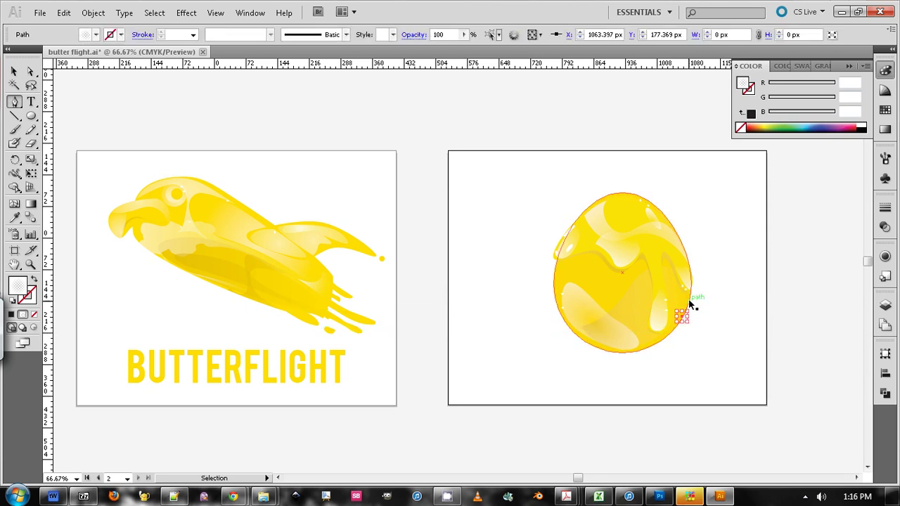
left_click(694, 306, "ctrl")
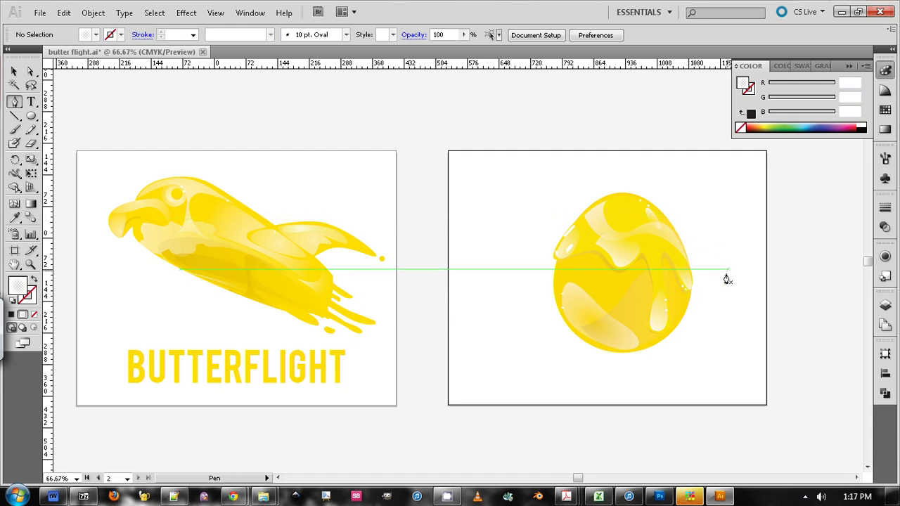
left_click(691, 300)
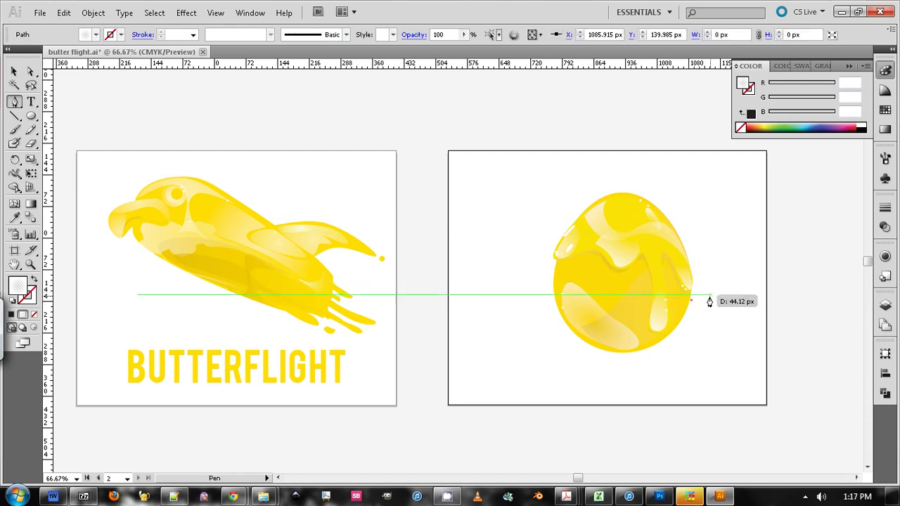
key("ctrl+z")
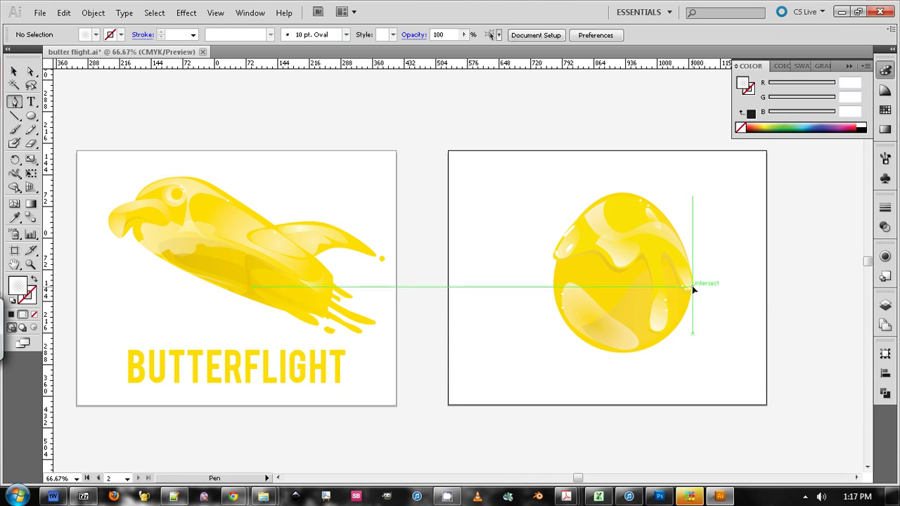
Draw a curved white gradient highlight along the egg's lower right edge below the drip with the Pen tool, and deselect it
left_click(691, 286)
left_click_drag(686, 326, 567, 317)
key("ctrl+z")
left_click(564, 353)
Draw a closed puddle outline around the egg's lower half, with wavy edges spreading beneath its base, using the Pen tool
left_click(557, 322)
left_click_drag(553, 287, 556, 279)
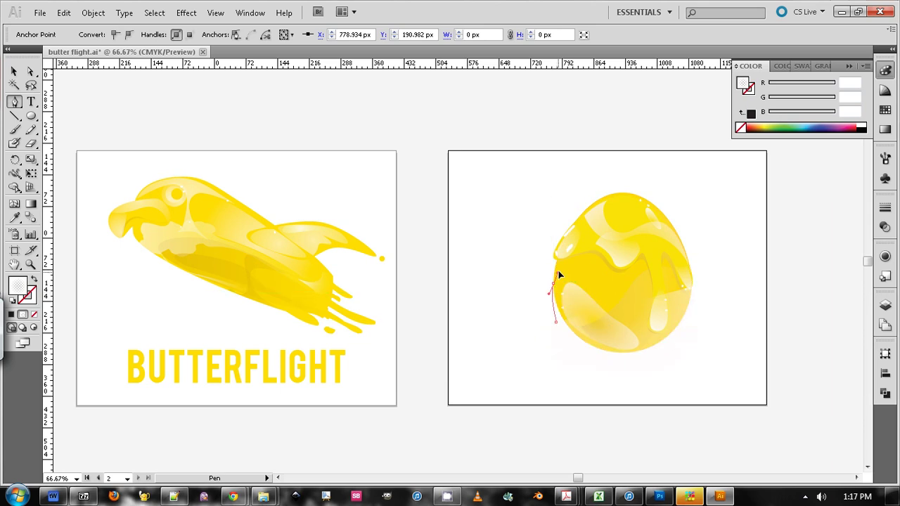
left_click(555, 264)
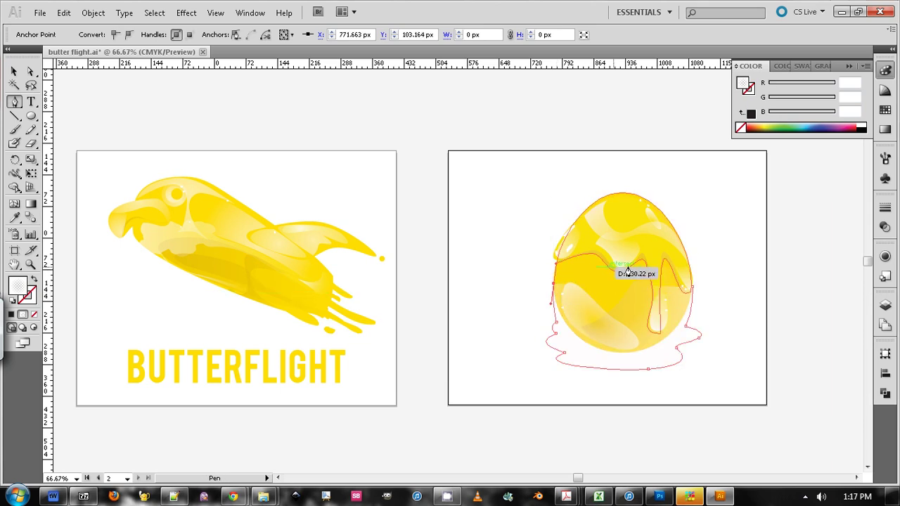
left_click_drag(693, 288, 691, 312)
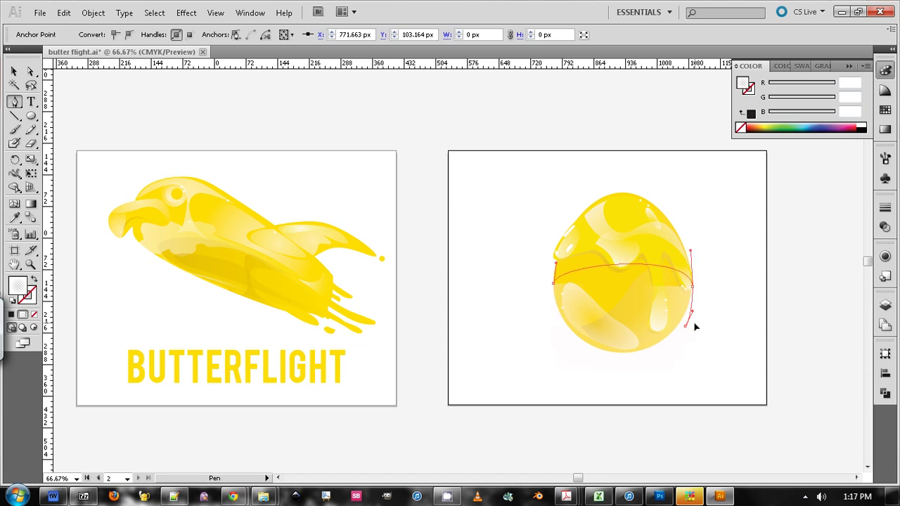
left_click(556, 262)
Fill the puddle shape with the egg's solid yellow, send it to the back, and deselect it
key("i")
left_click(634, 214)
left_click(641, 204)
left_click(14, 71)
key("a")
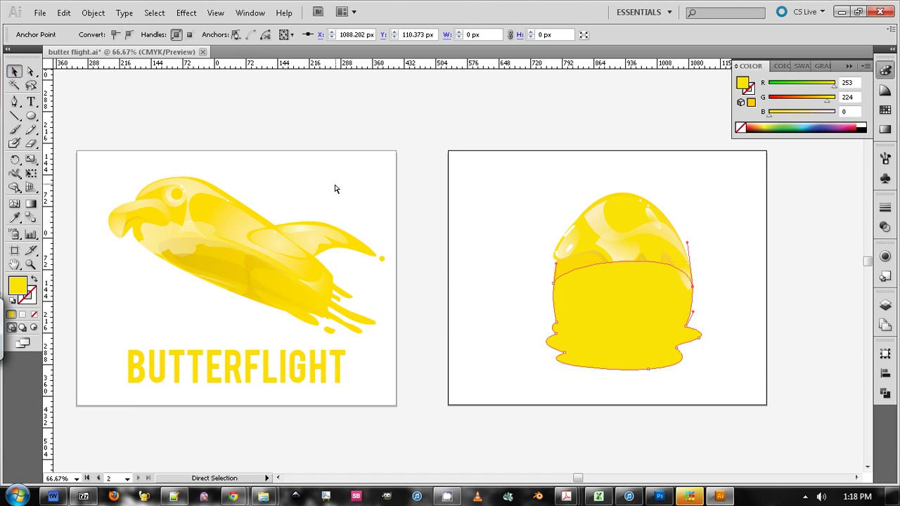
key("ctrl+shift+bracketleft")
key("v")
left_click(477, 200)
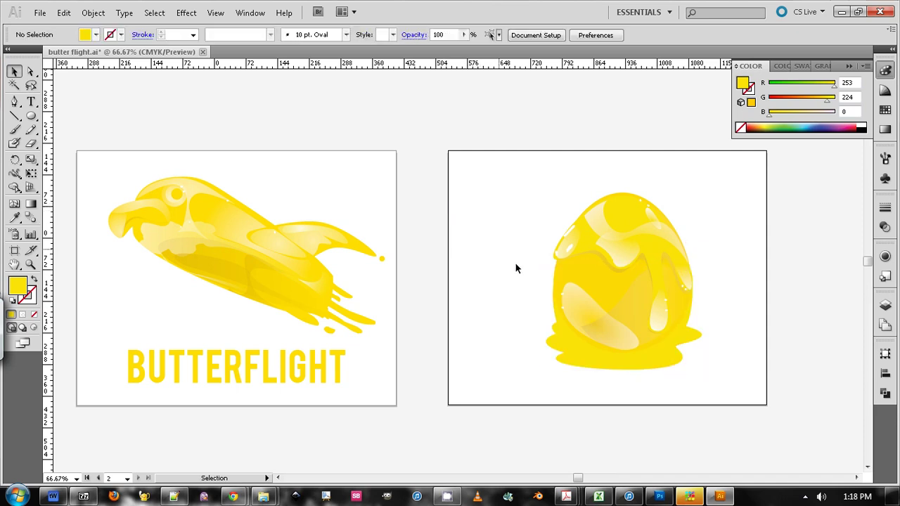
left_click(679, 359)
left_click(724, 358)
Draw a thin shadow shape about 72 px wide and 43 px high along the egg's lower right edge with the Pen tool
key("p")
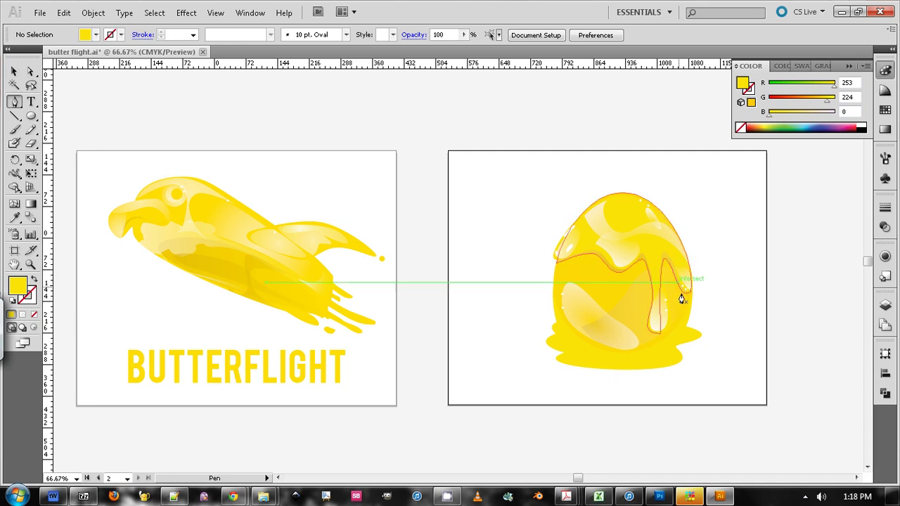
left_click_drag(668, 349, 670, 341)
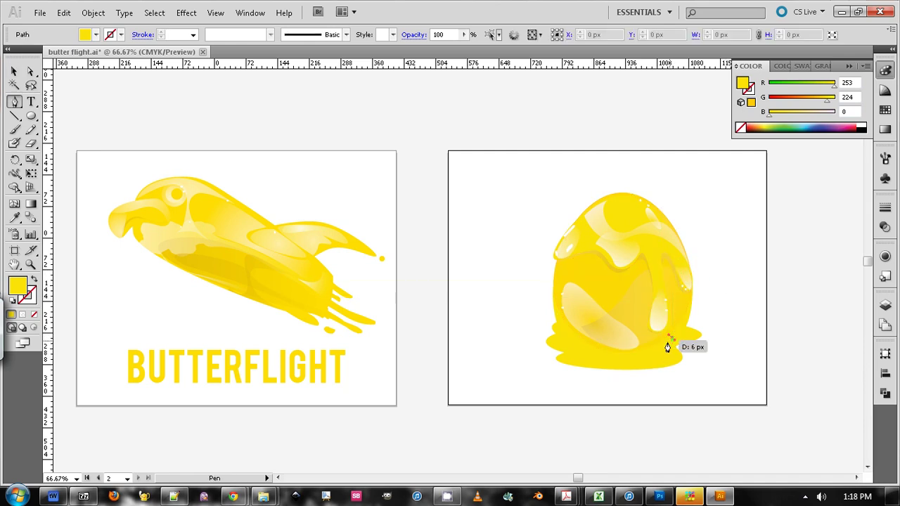
key("ctrl+z")
left_click(676, 334)
left_click_drag(648, 353, 675, 350)
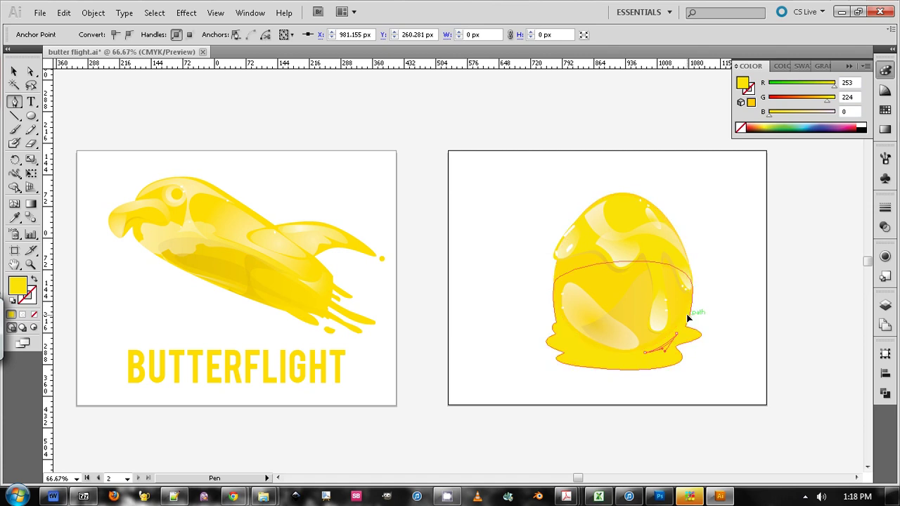
Copy the egg's gold transparent gradient onto the lower right shadow, angle it up toward the puddle's outer edge, and deselect it
left_click(14, 73)
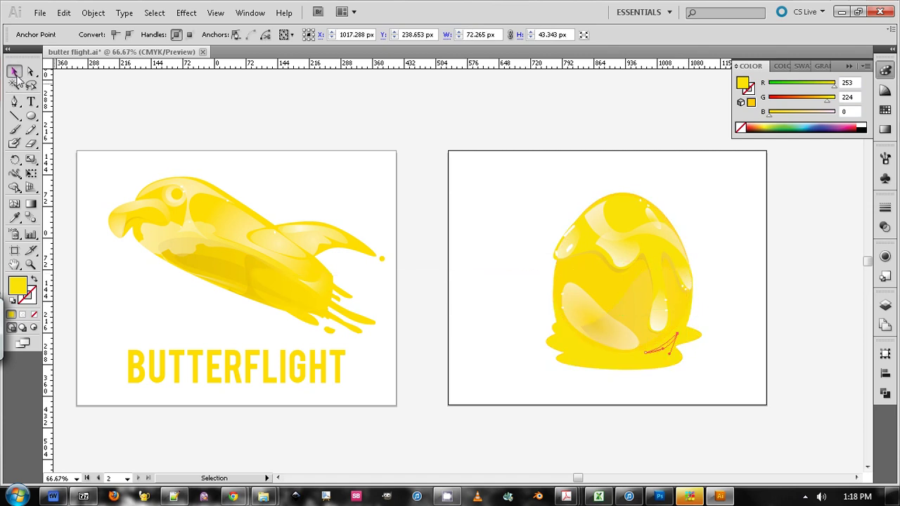
left_click(639, 203)
key("i")
left_click(637, 293)
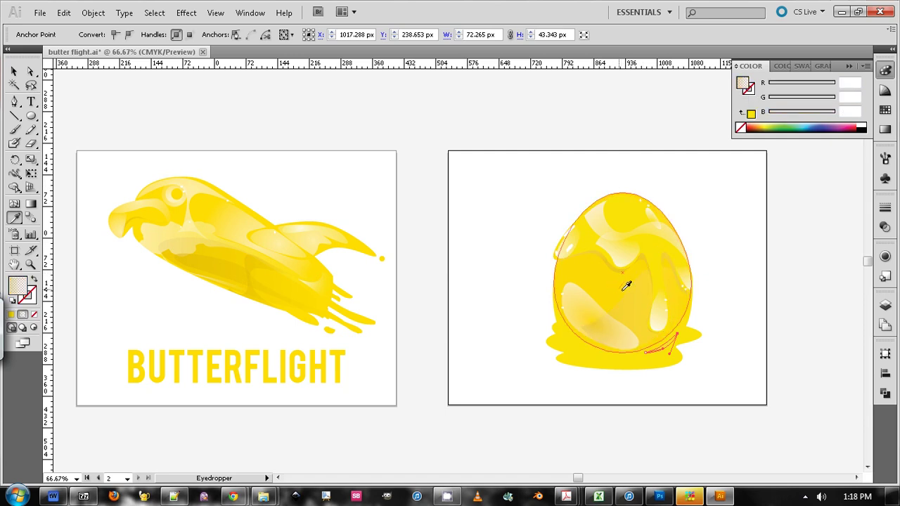
key("g")
mouse_move(678, 349)
left_mouse_down()
mouse_move(695, 348)
mouse_move(696, 323)
left_mouse_up()
left_click(14, 71)
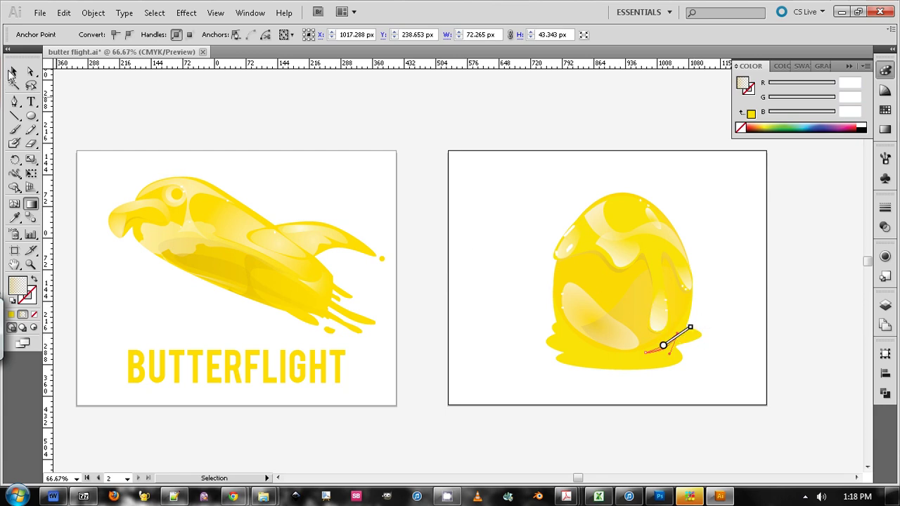
left_click(123, 86)
left_click(693, 282)
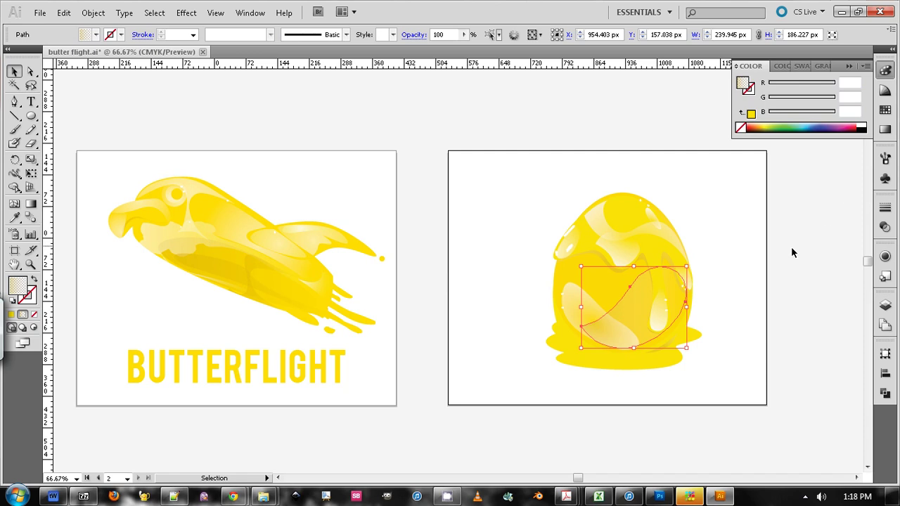
left_click(778, 269)
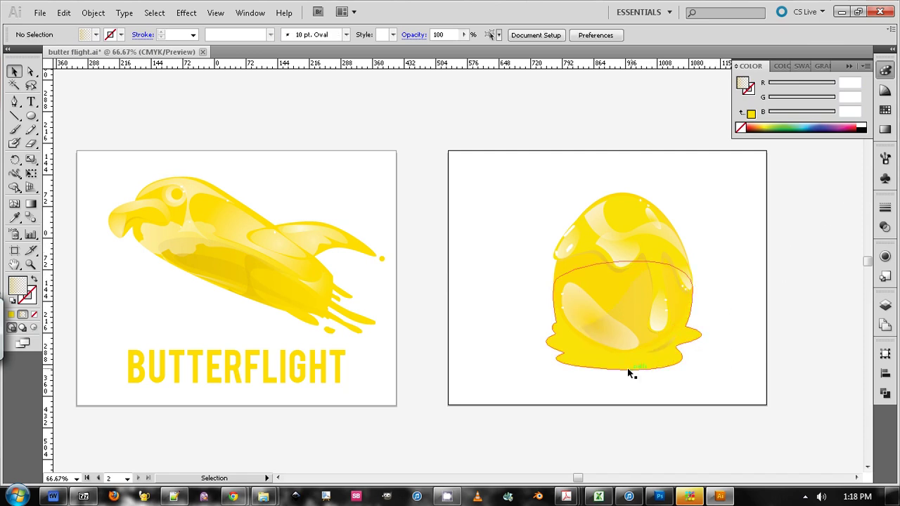
Draw a crescent highlight about 113 px wide and 34 px high on the puddle beneath the egg and copy the white transparent gradient onto it
key("p")
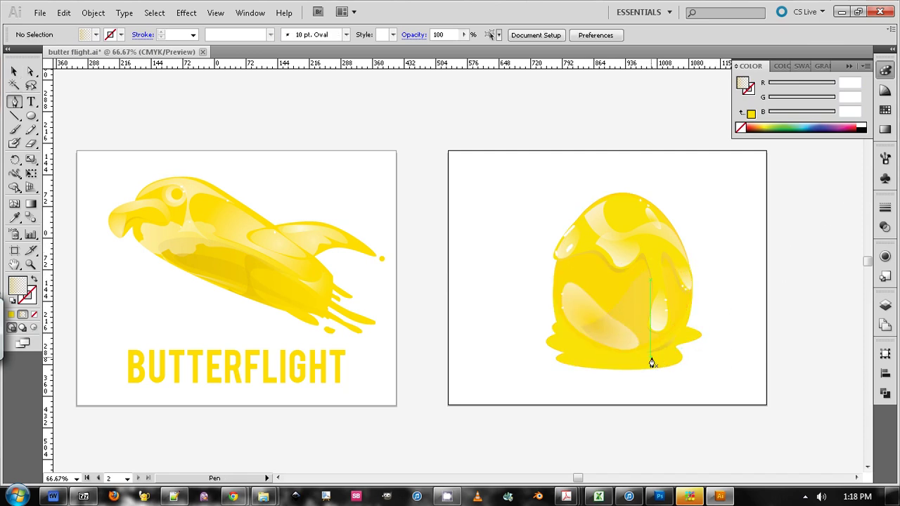
left_click(617, 358)
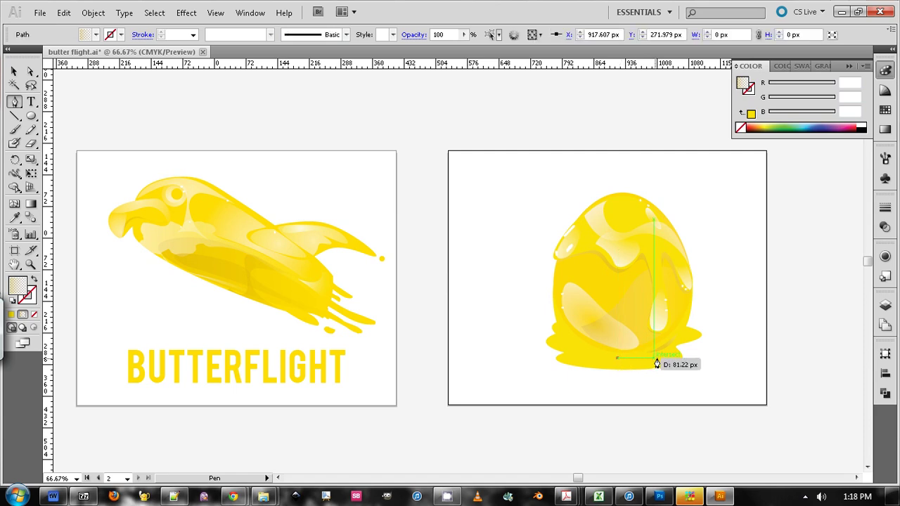
left_click(669, 334)
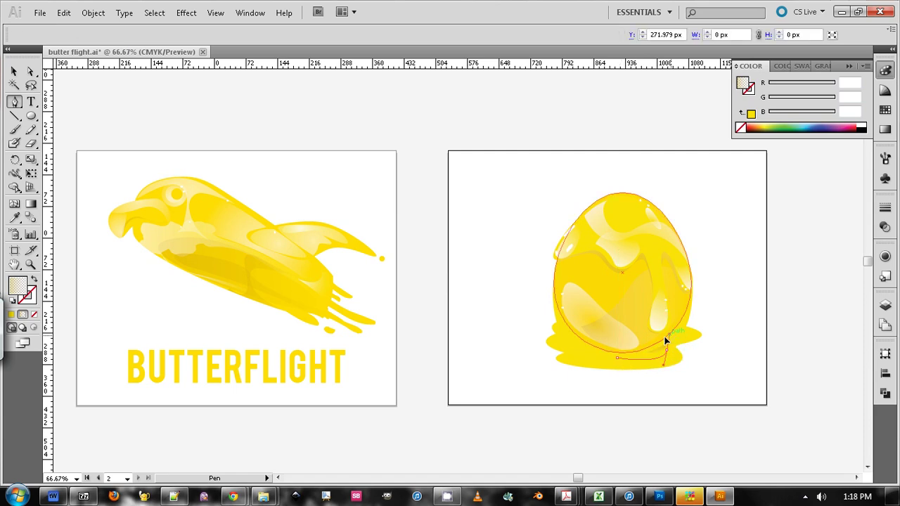
left_click_drag(618, 360, 572, 360)
key("i")
left_click(661, 295)
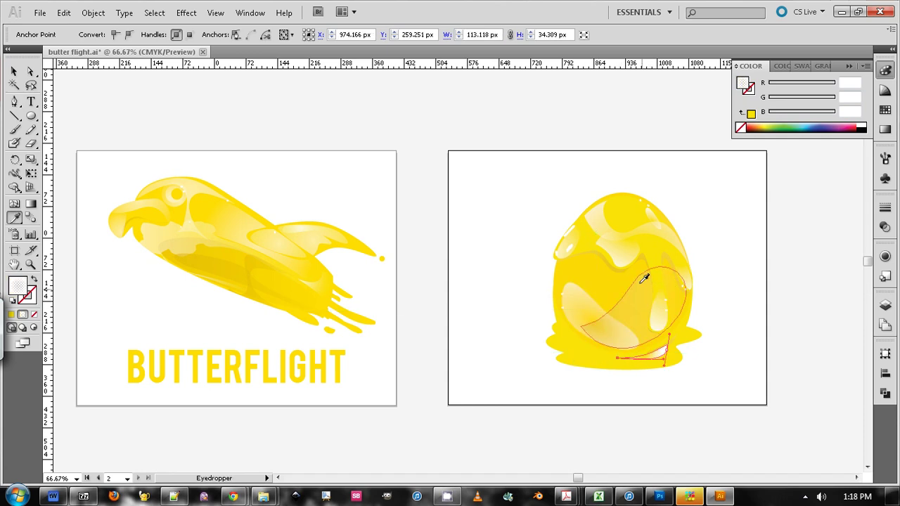
key("v")
left_click(101, 89)
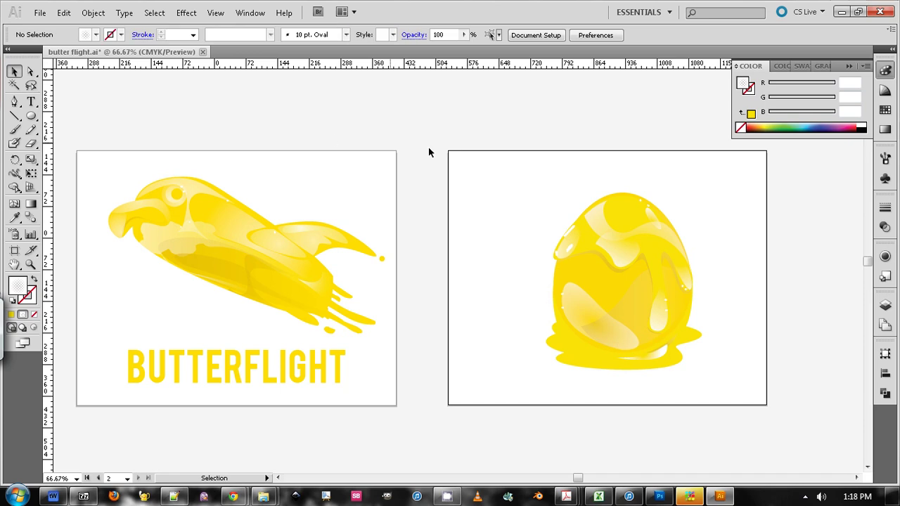
Redirect the puddle crescent's radial gradient with the Gradient tool so it fades across the shape, and deselect it
key("a")
left_click(655, 354)
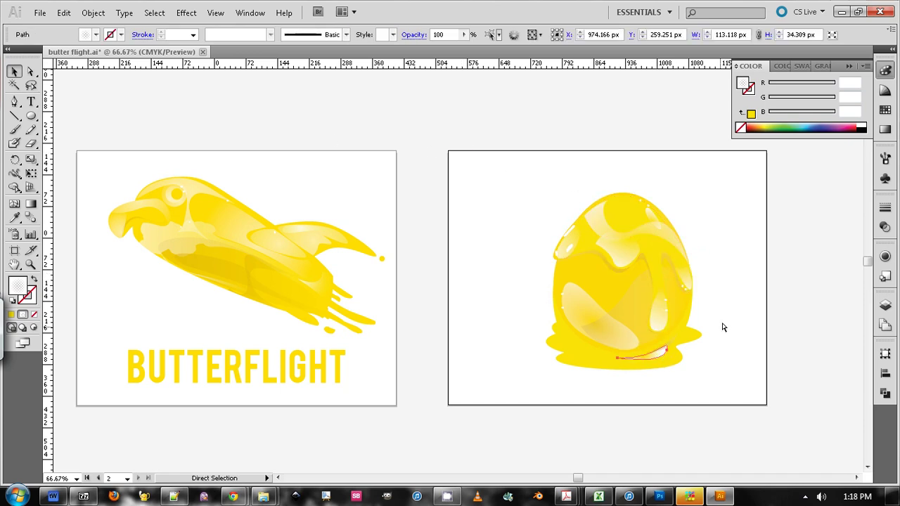
key("v")
left_click(746, 282)
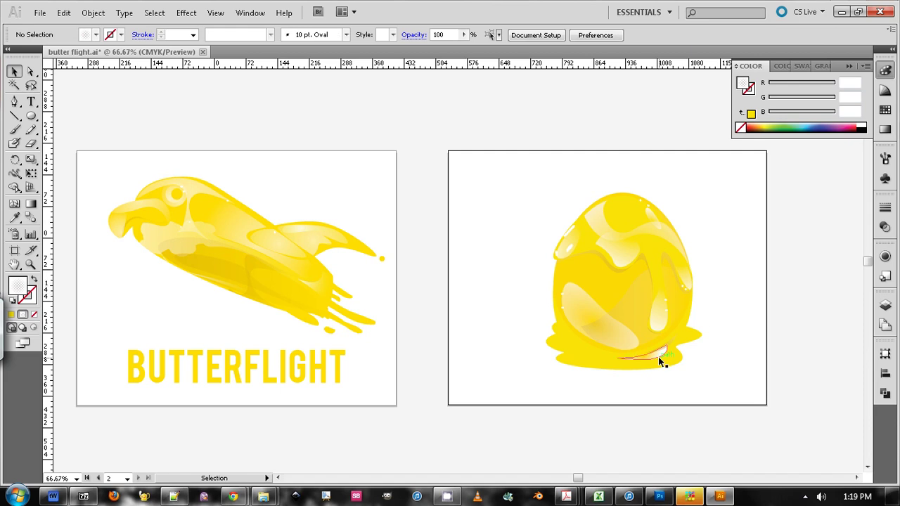
left_click(660, 355)
key("g")
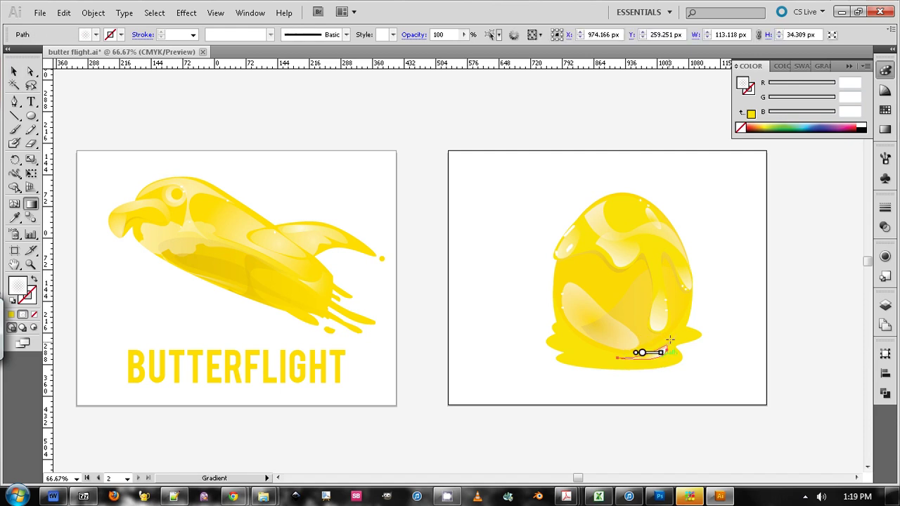
left_click_drag(645, 356, 661, 366)
left_click(14, 71)
left_click(306, 142)
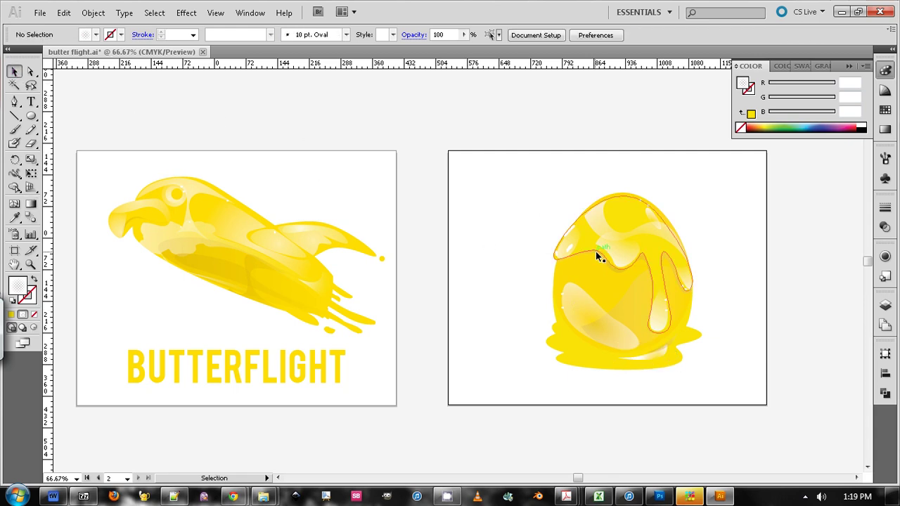
Draw a jagged shape about 96 px wide and 45 px high on the puddle's left part and copy the gold gradient onto it
key("p")
mouse_move(604, 364)
left_mouse_down()
mouse_move(554, 332)
mouse_move(562, 357)
mouse_move(565, 349)
mouse_move(578, 357)
mouse_move(569, 360)
mouse_move(609, 359)
left_mouse_up()
left_click(567, 343)
key("v")
key("i")
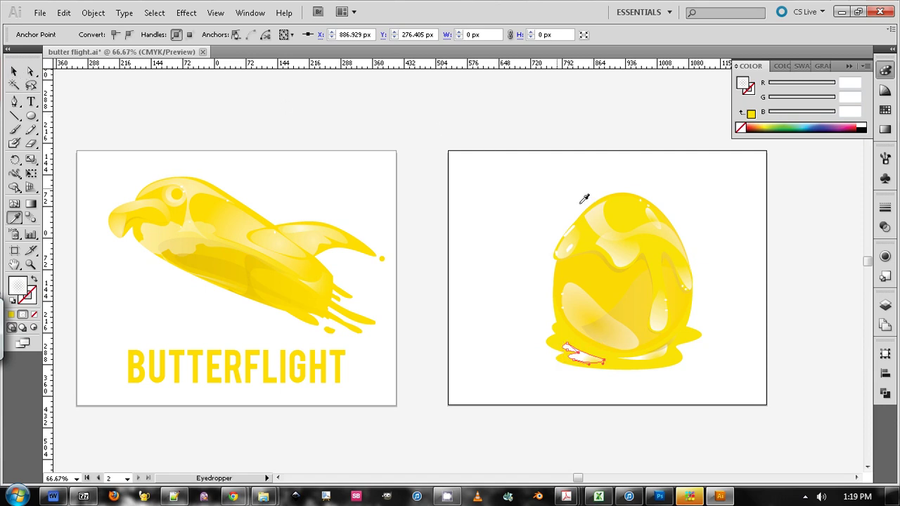
left_click(614, 262)
left_click(12, 72)
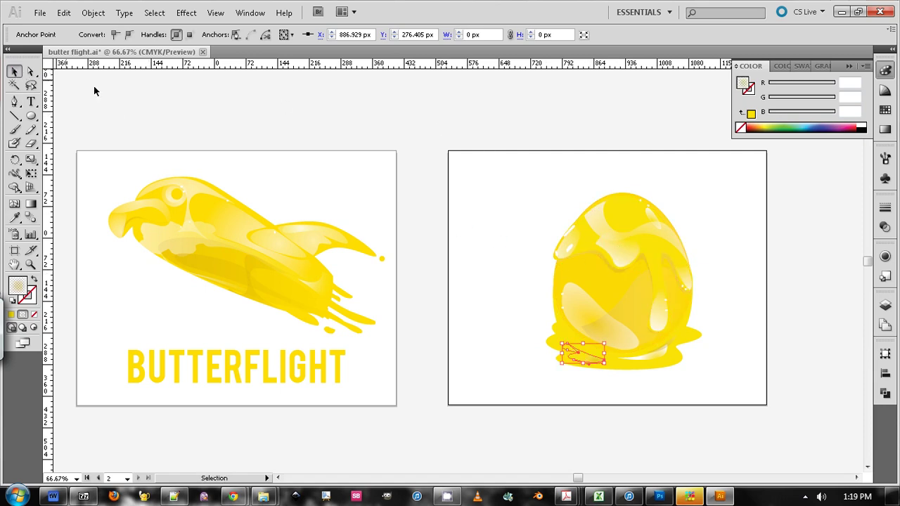
left_click(369, 129)
Reposition the gradient of the puddle's left shape with the Gradient tool, starting at its left end, and deselect it
left_click(594, 361)
key("g")
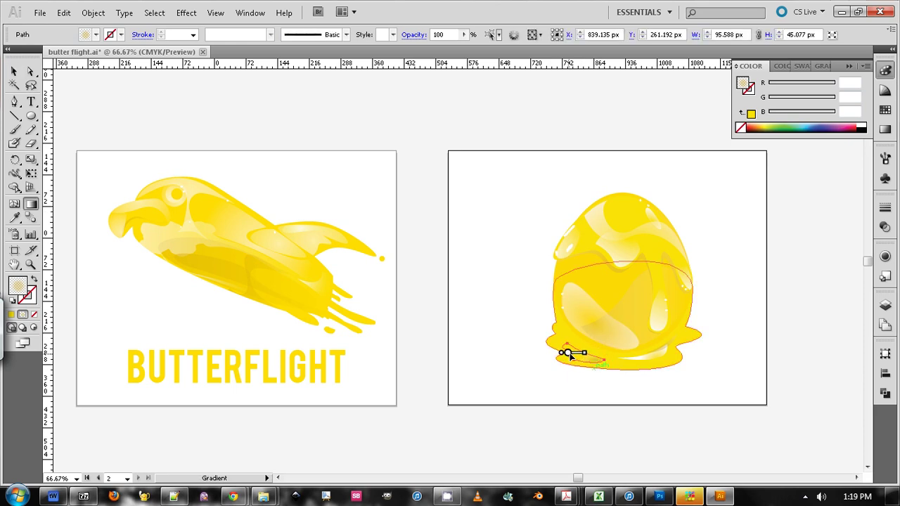
mouse_move(561, 352)
left_mouse_down()
mouse_move(615, 354)
mouse_move(560, 373)
left_mouse_up()
left_click(14, 71)
left_click(172, 112)
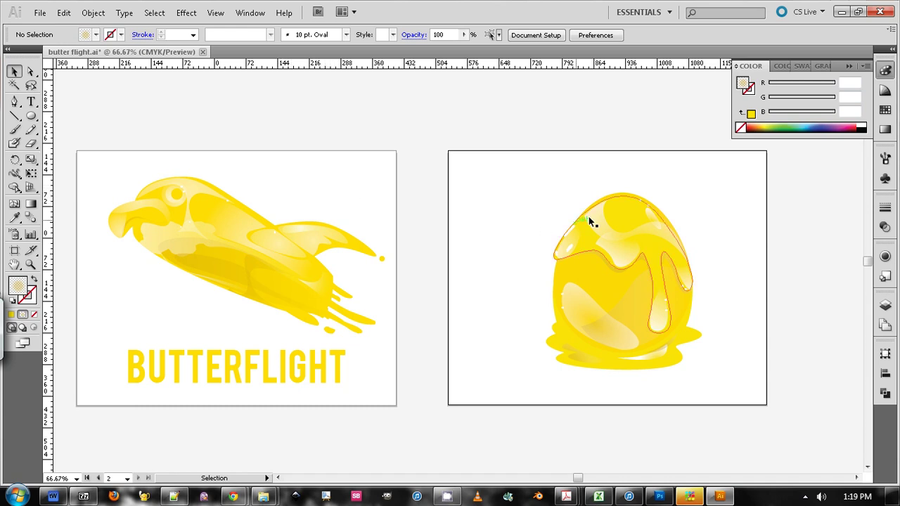
key("p")
left_click_drag(568, 262, 641, 322)
key("ctrl+z")
key("ctrl+z")
Draw a closed wavy gold gradient shadow about 232 px wide and 173 px high across the middle of the egg with the Pen tool
left_click_drag(567, 293, 586, 293)
left_click(637, 310)
left_click_drag(660, 280, 663, 252)
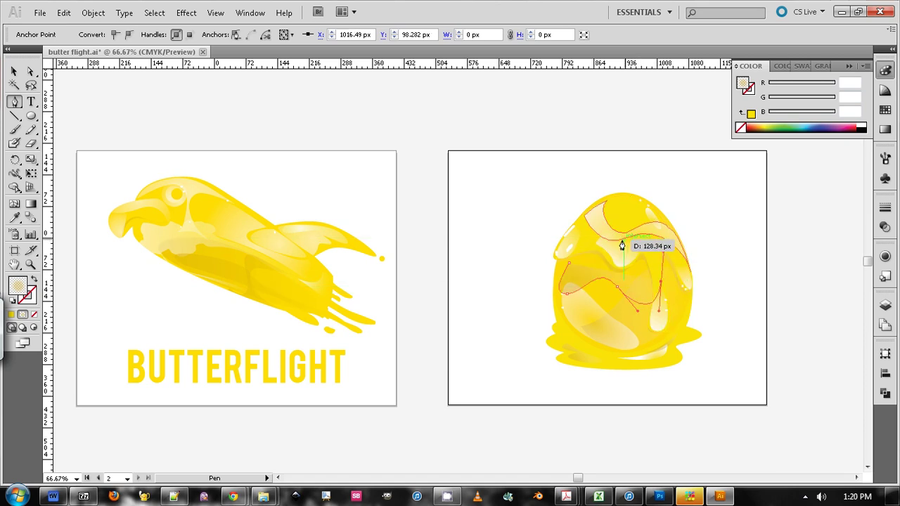
left_click_drag(568, 263, 519, 341)
left_click(14, 72)
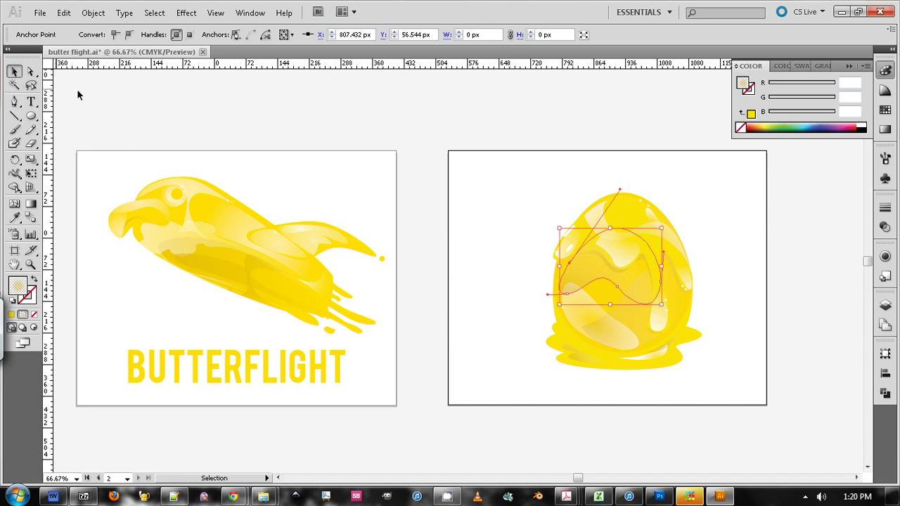
left_click(131, 108)
Send the wavy gold shadow backward behind the dripping coating and deselect it
left_click(582, 272)
key("ctrl")
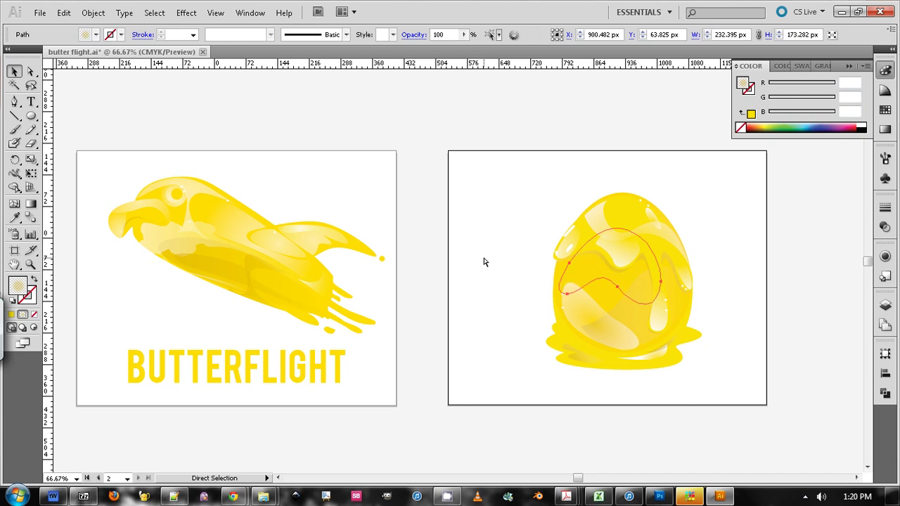
left_click(494, 257)
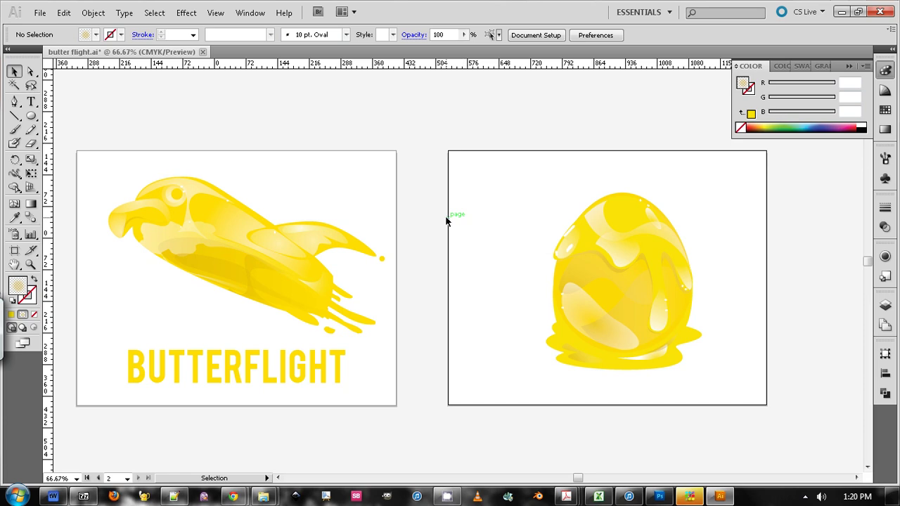
left_click_drag(504, 173, 759, 379)
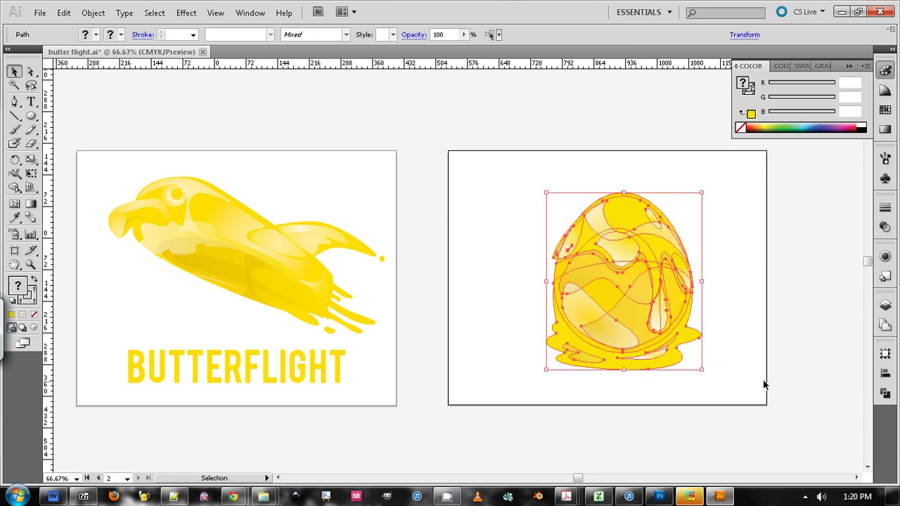
left_click(738, 325)
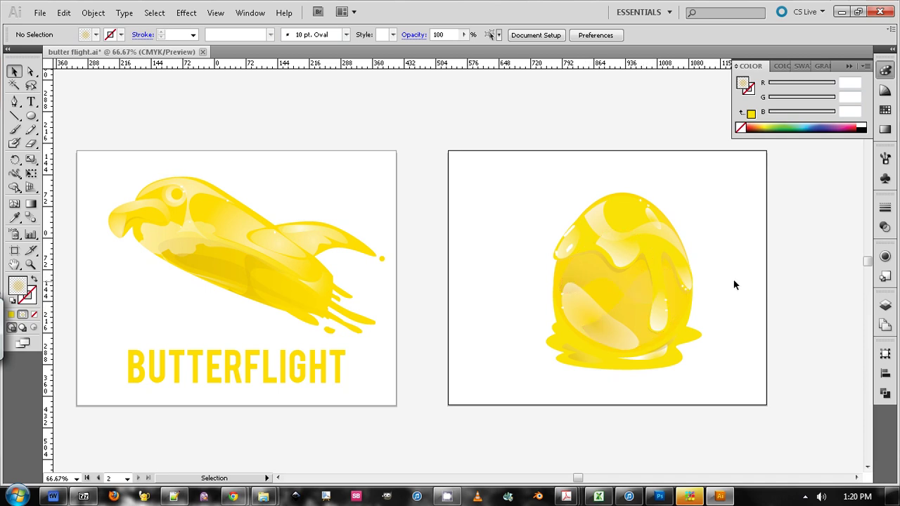
left_click(261, 346)
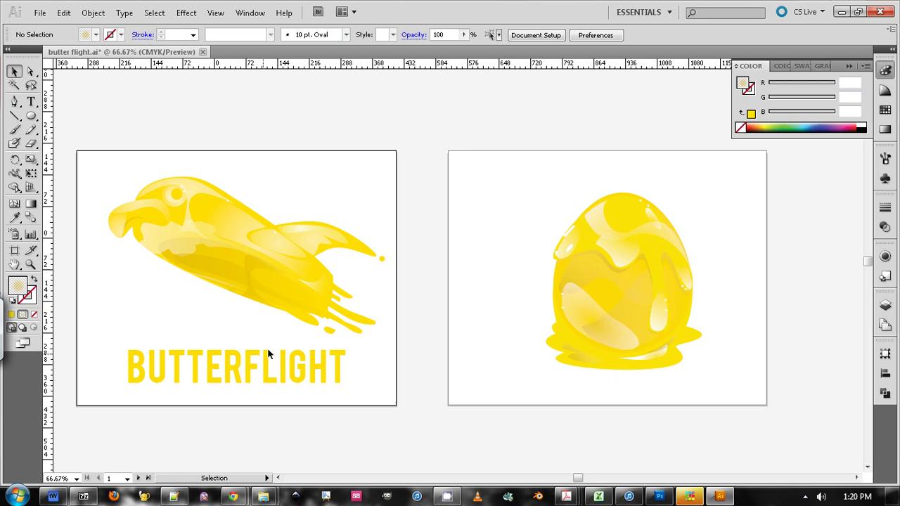
key("t")
left_click(475, 345)
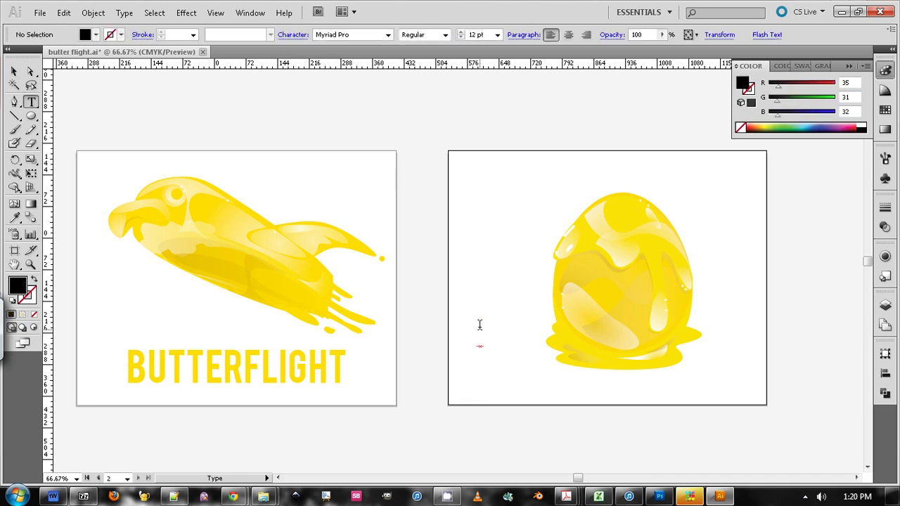
key("Escape")
key("v")
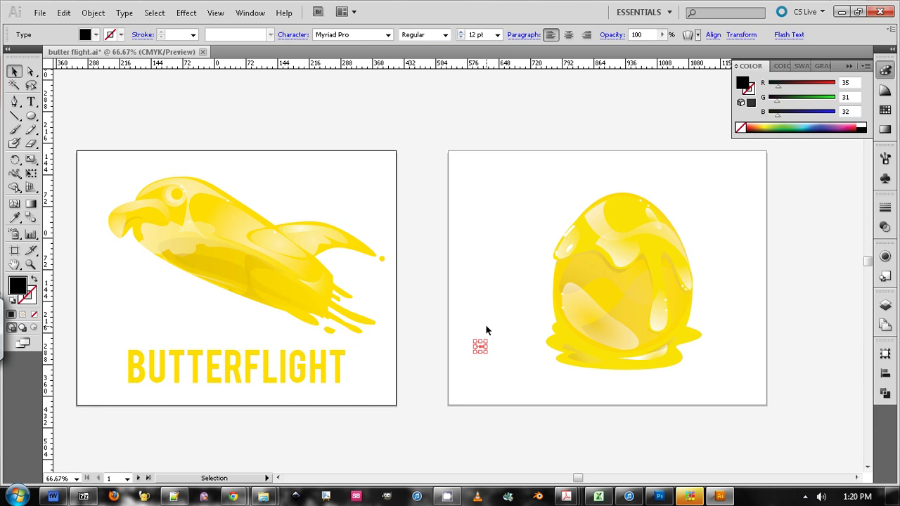
left_click(461, 396)
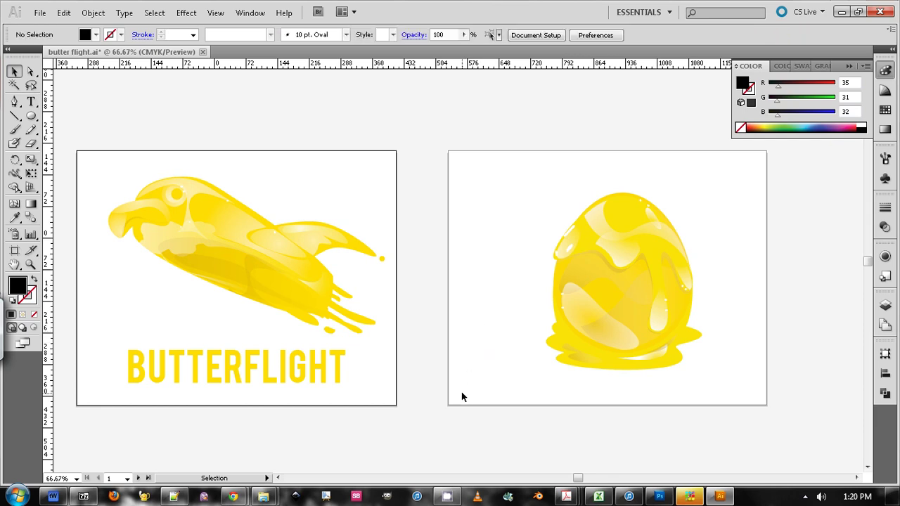
Add the text "Honey Egg" in the lower-left corner of the egg artboard and deselect it
key("t")
left_click(459, 385)
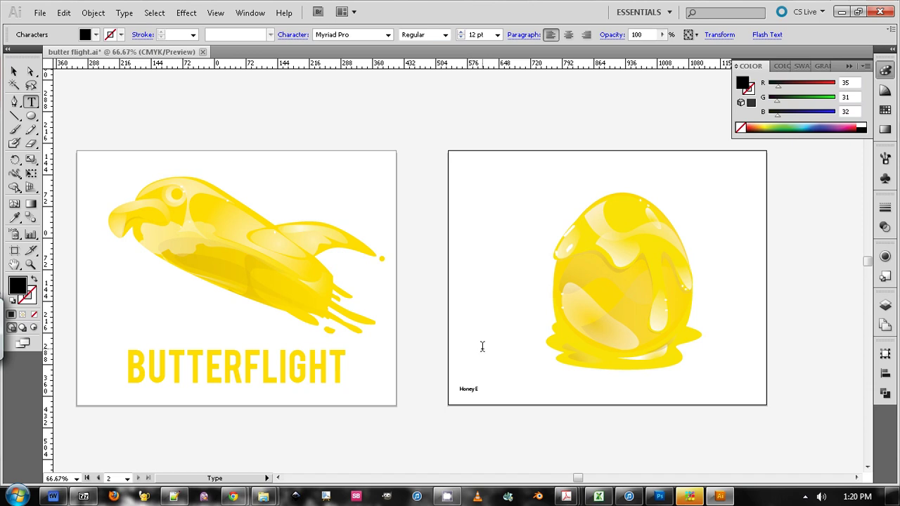
key("ctrl+a")
left_click(328, 295)
left_click_drag(464, 384, 485, 385)
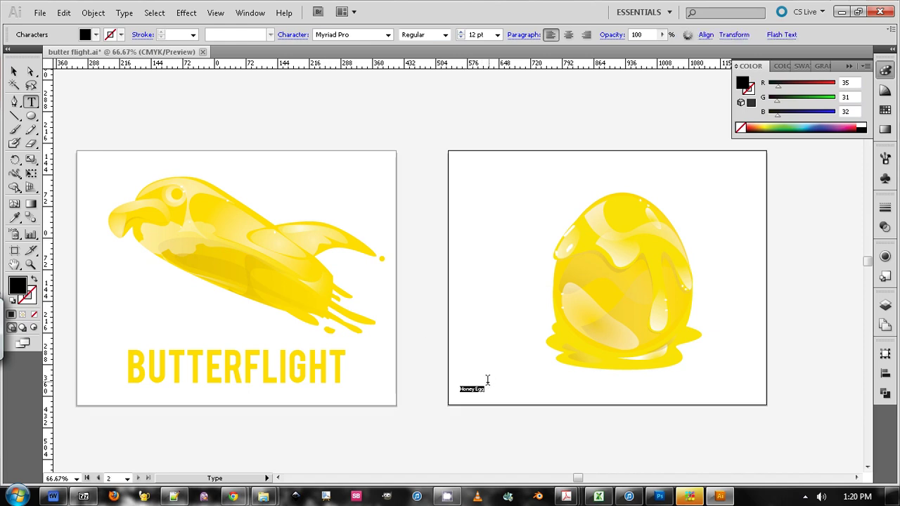
left_click(14, 71)
left_click(413, 230)
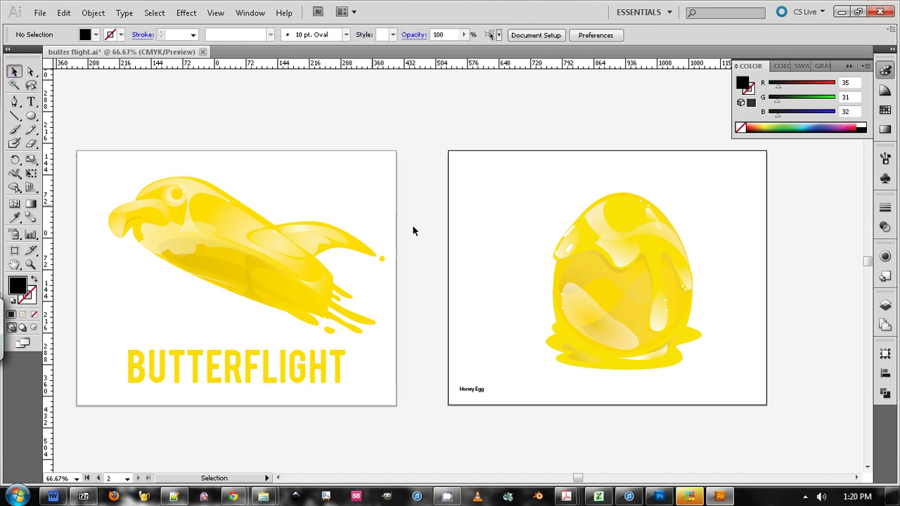
Enlarge the Honey Egg text to about 56 pt and copy the BUTTERFLIGHT lettering's font and yellow fill onto it
left_click(485, 390)
left_click_drag(487, 383, 565, 317)
key("i")
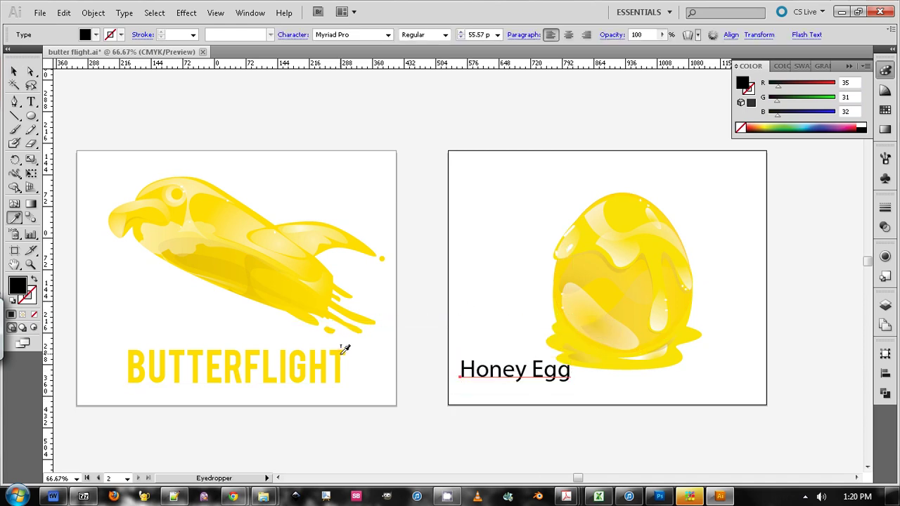
left_click(343, 353)
Fit the Honey Egg text at about 63 pt into the egg artboard's lower-left corner and save the document
left_click(14, 71)
left_click(195, 113)
left_click_drag(525, 351, 514, 381)
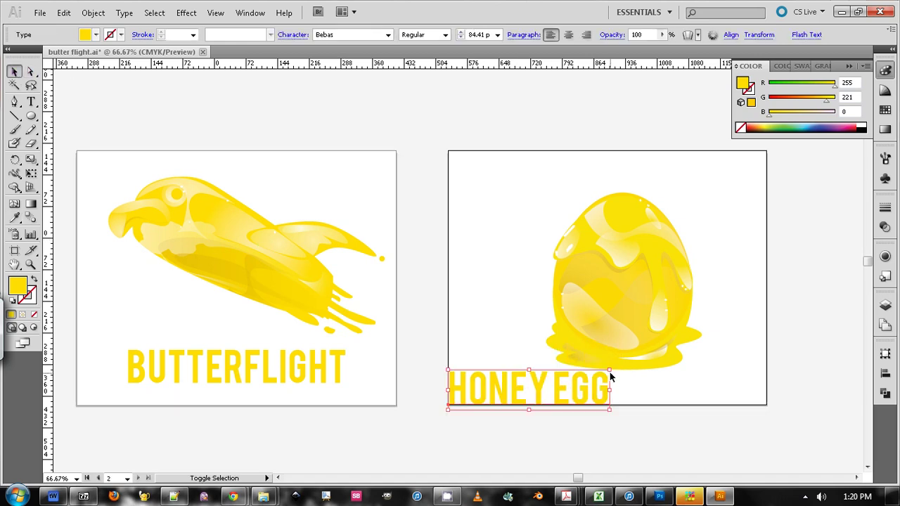
left_click_drag(610, 371, 597, 380)
left_click(605, 383)
left_click_drag(545, 398, 554, 392)
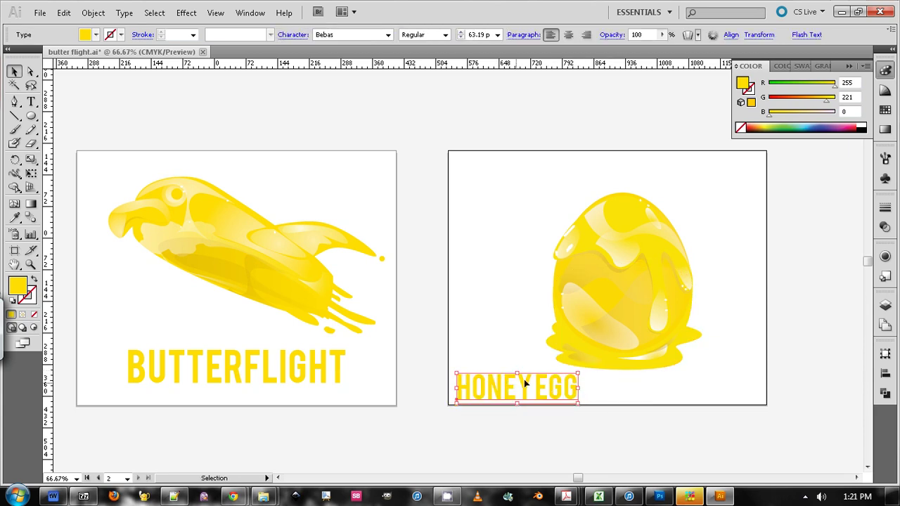
left_click(632, 382)
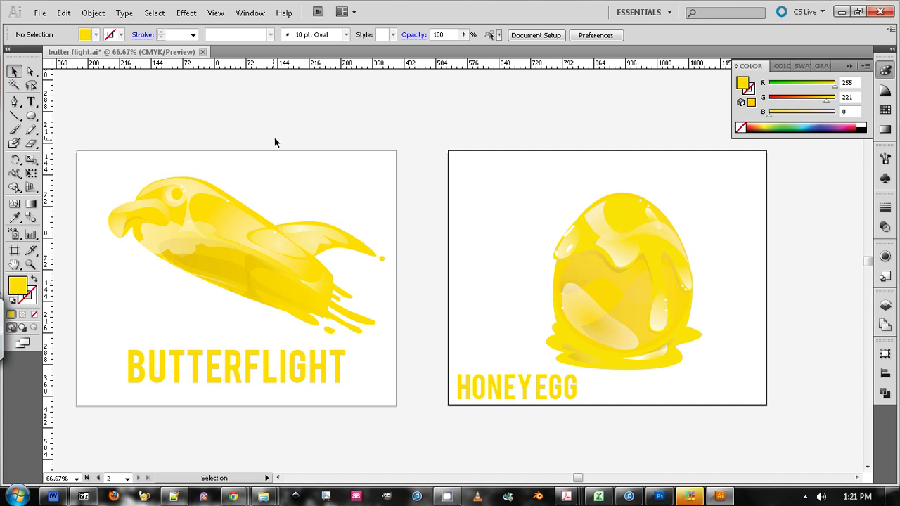
key("a")
key("ctrl+s")
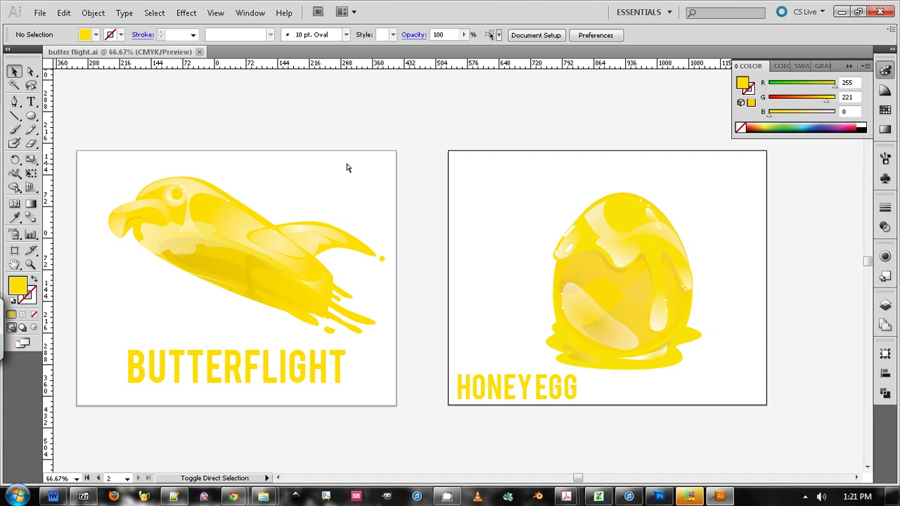